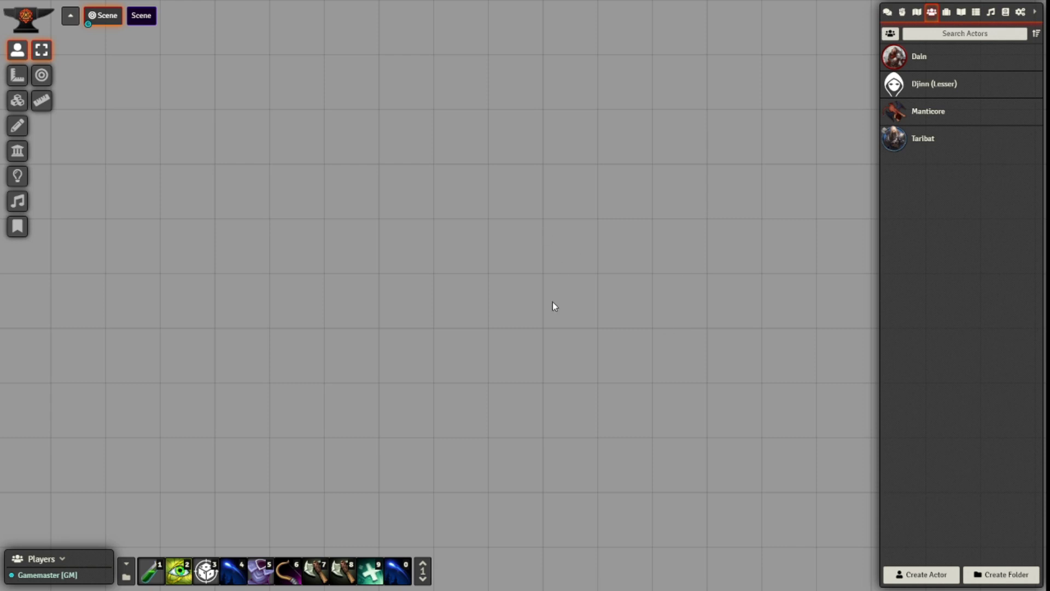
Step: Create a new character actor named 'Eleonor' from the Actors tab and open her sheet
click(954, 579)
click(535, 282)
text(Eleonor)
key(Return)
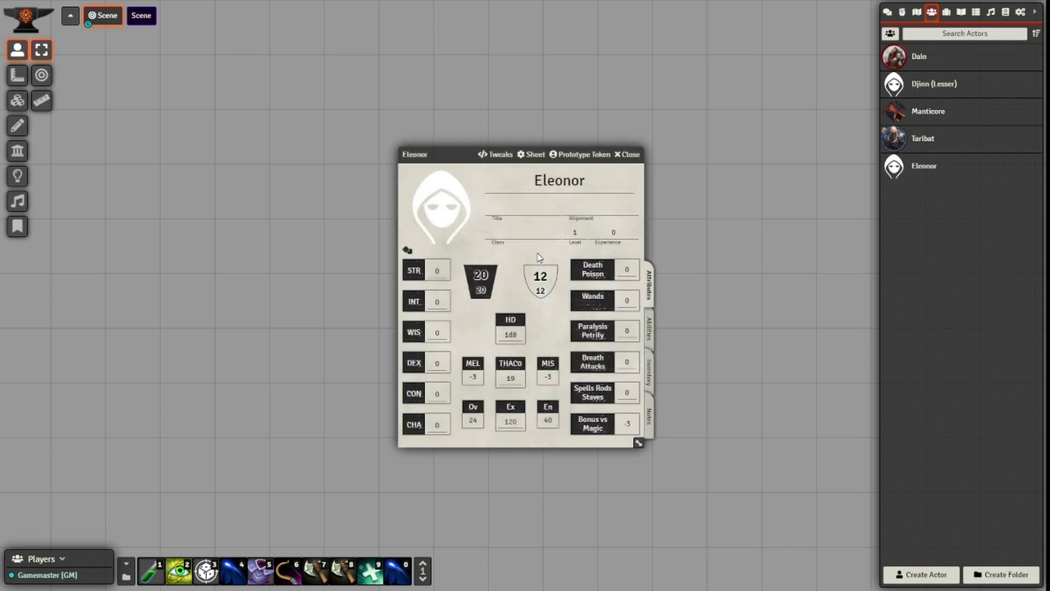
Step: Roll 3d6 in the character generator for STR 7, INT 14, DEX 8, WIS 11, CON 6, CHA 6, plus gold
click(408, 252)
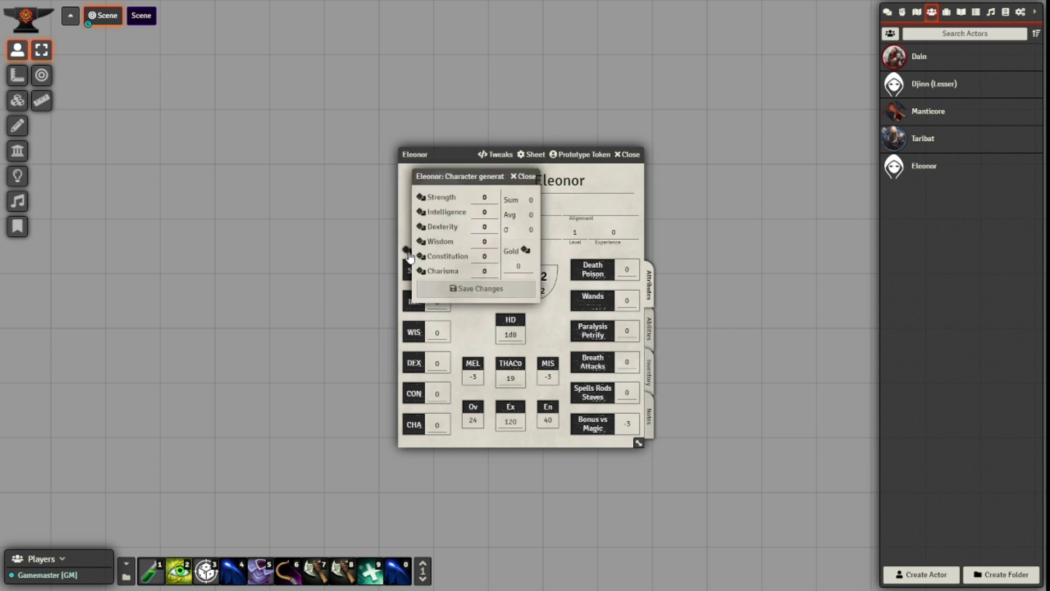
drag(445, 170, 283, 184)
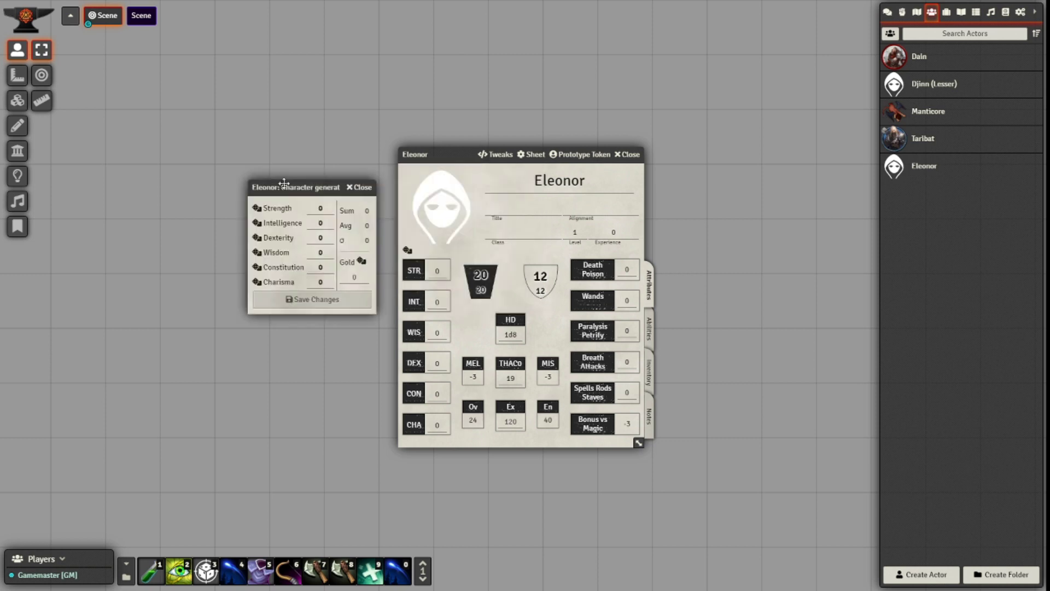
click(259, 213)
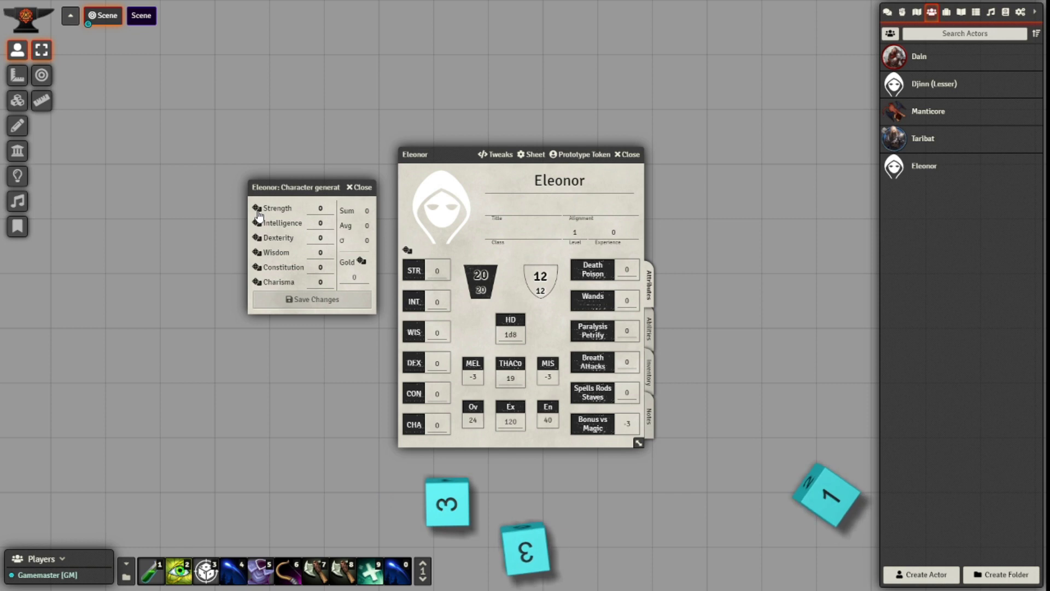
click(888, 13)
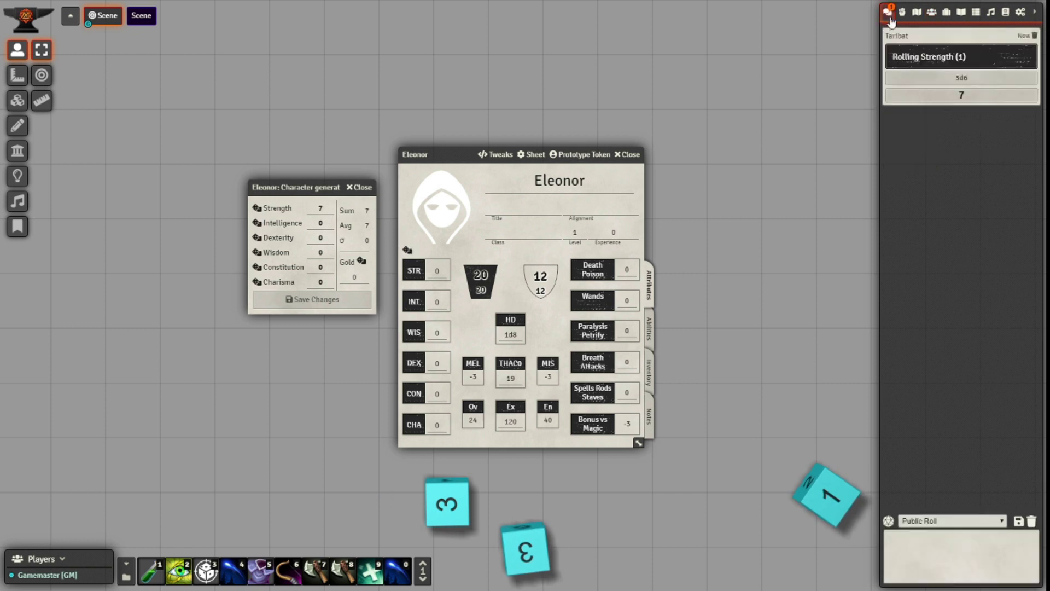
click(256, 238)
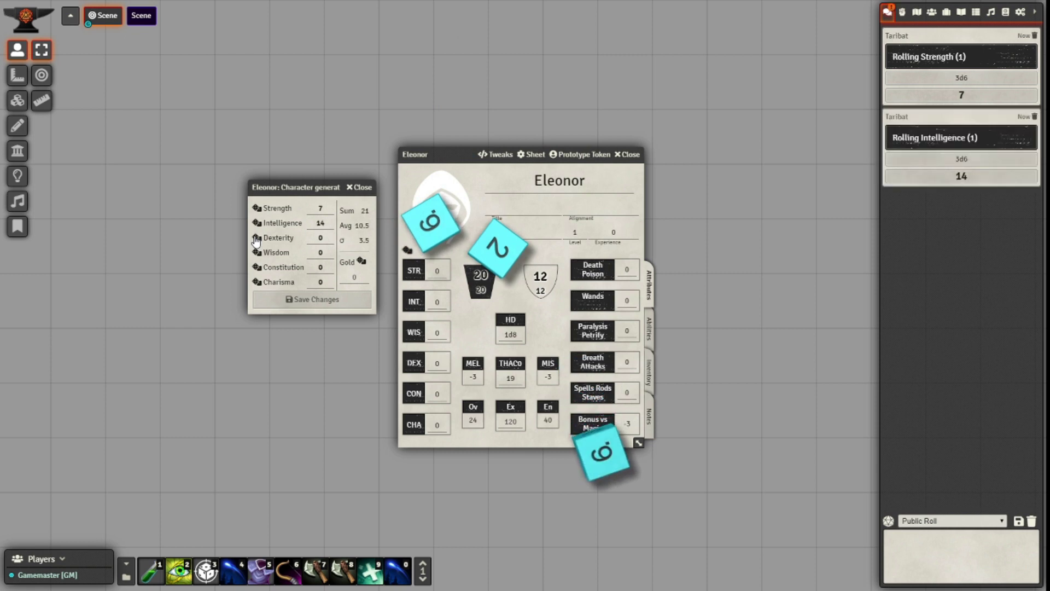
click(257, 238)
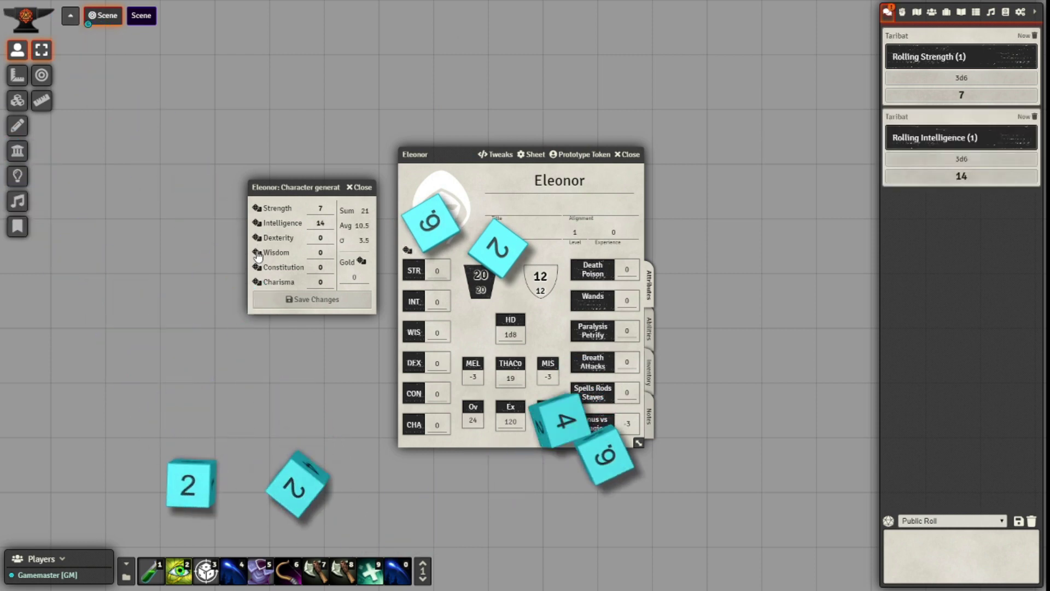
click(257, 253)
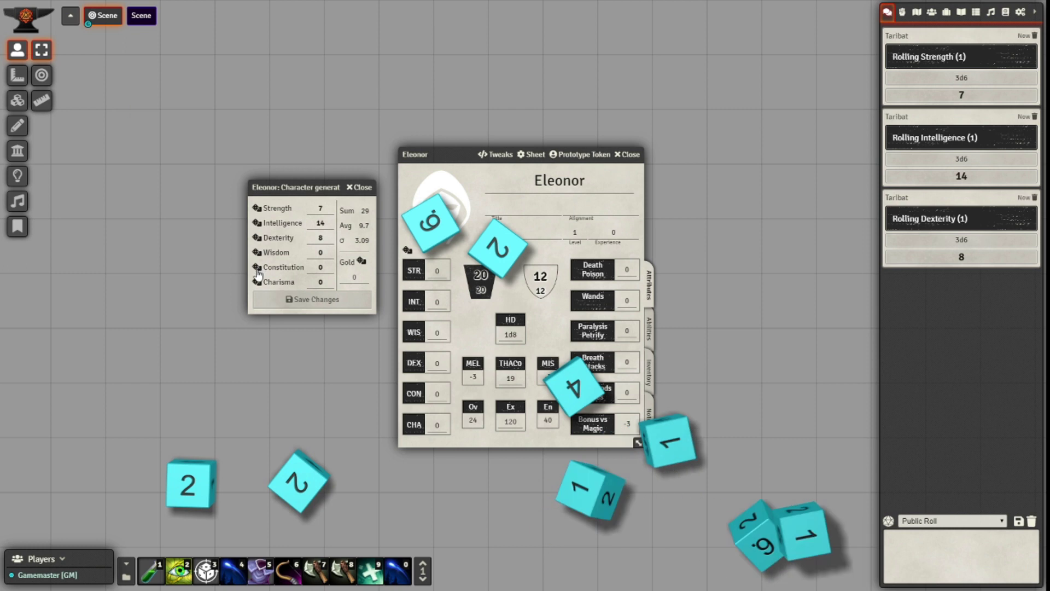
click(257, 267)
click(258, 282)
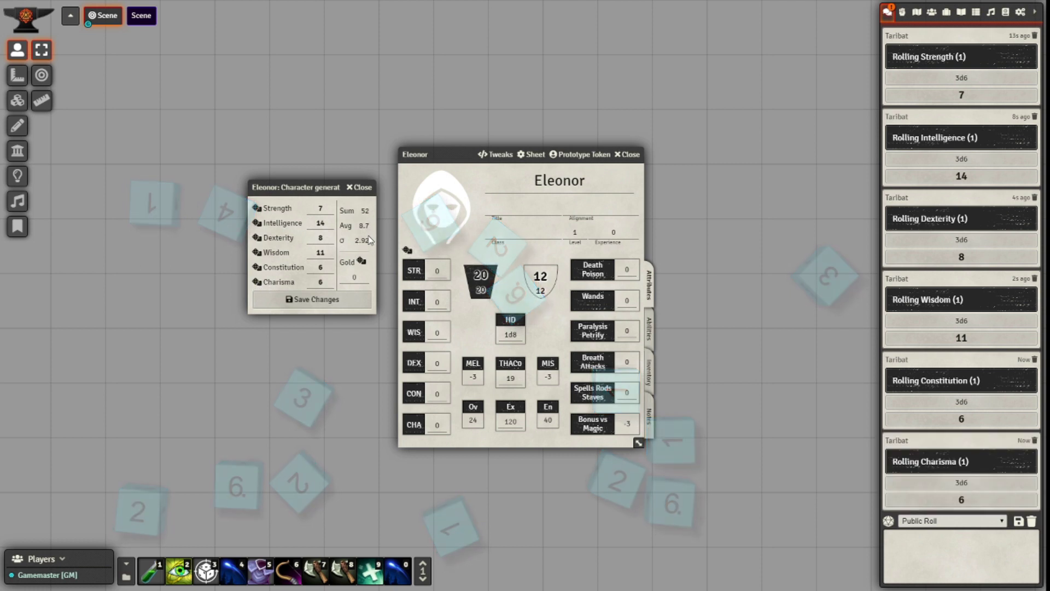
click(361, 261)
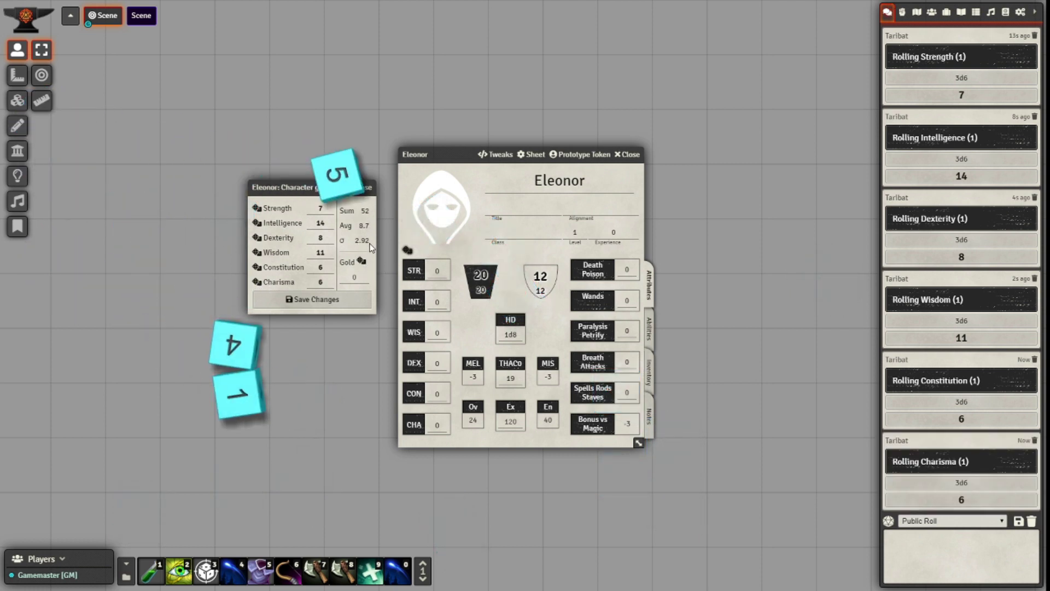
Step: Save the rolled scores, show ability modifiers beside the sheet, and set current HP to 10
click(322, 308)
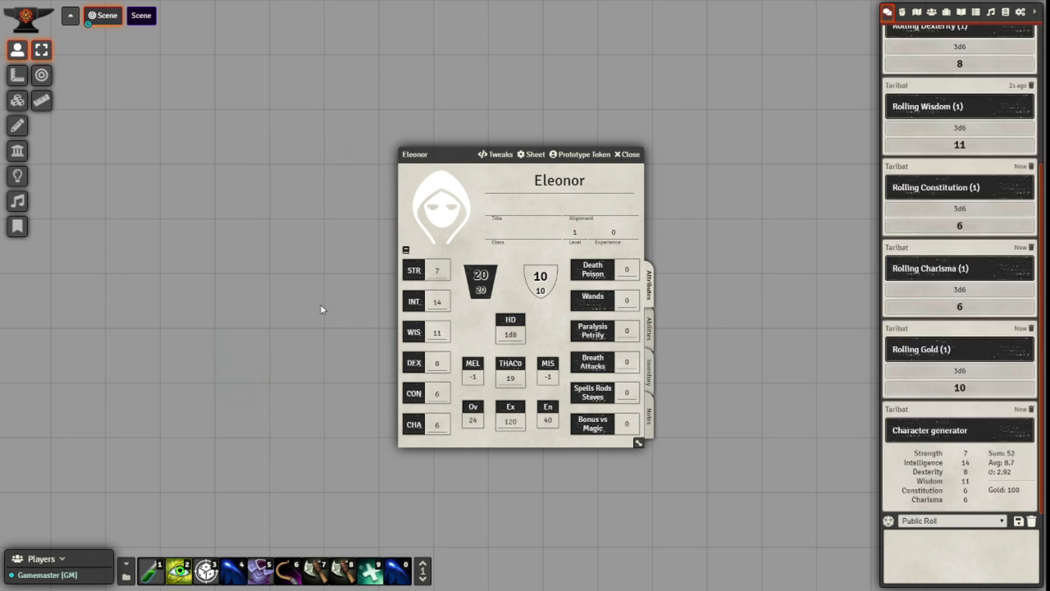
click(406, 251)
drag(452, 175, 290, 180)
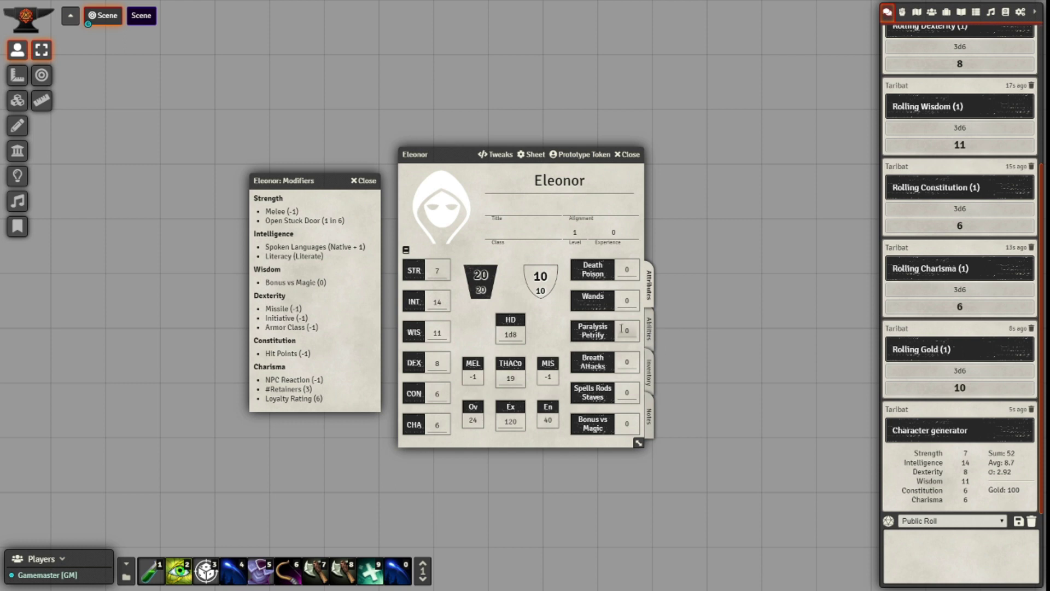
click(490, 275)
text(10)
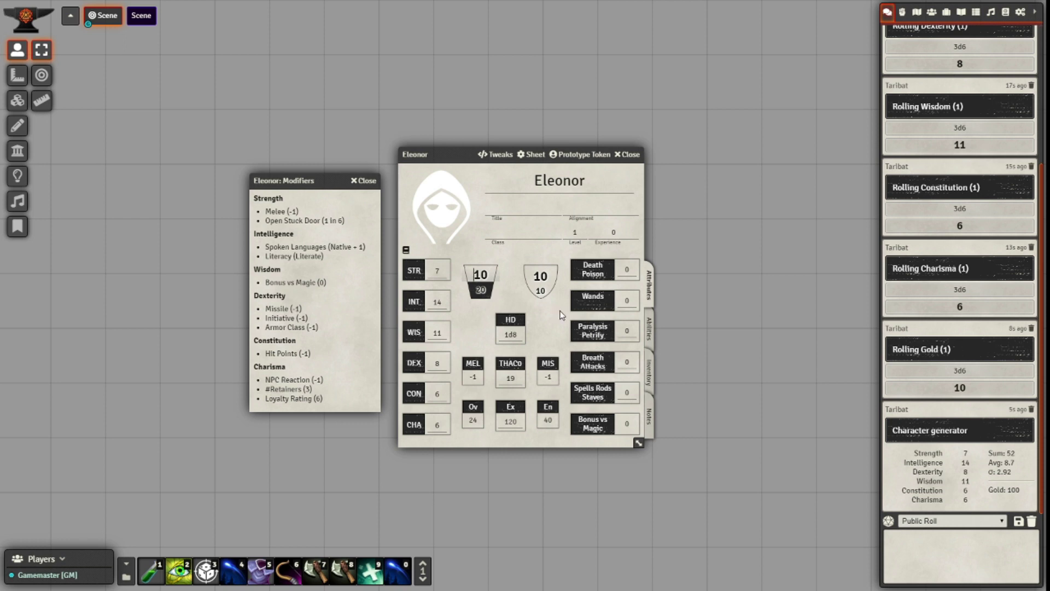
Step: Make two Intelligence checks, the second with a +2 situational modifier
click(415, 302)
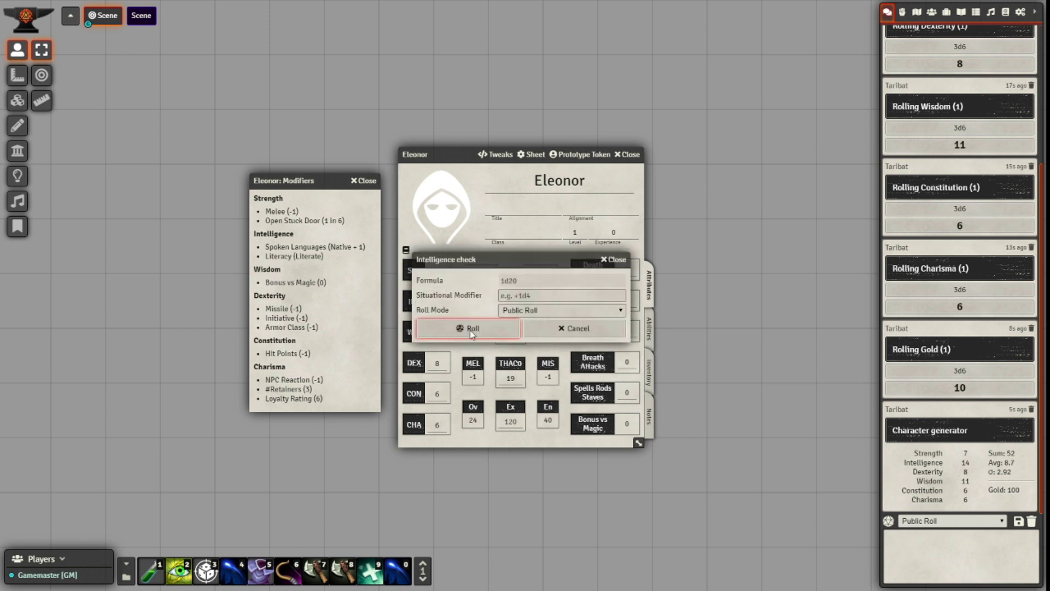
click(472, 330)
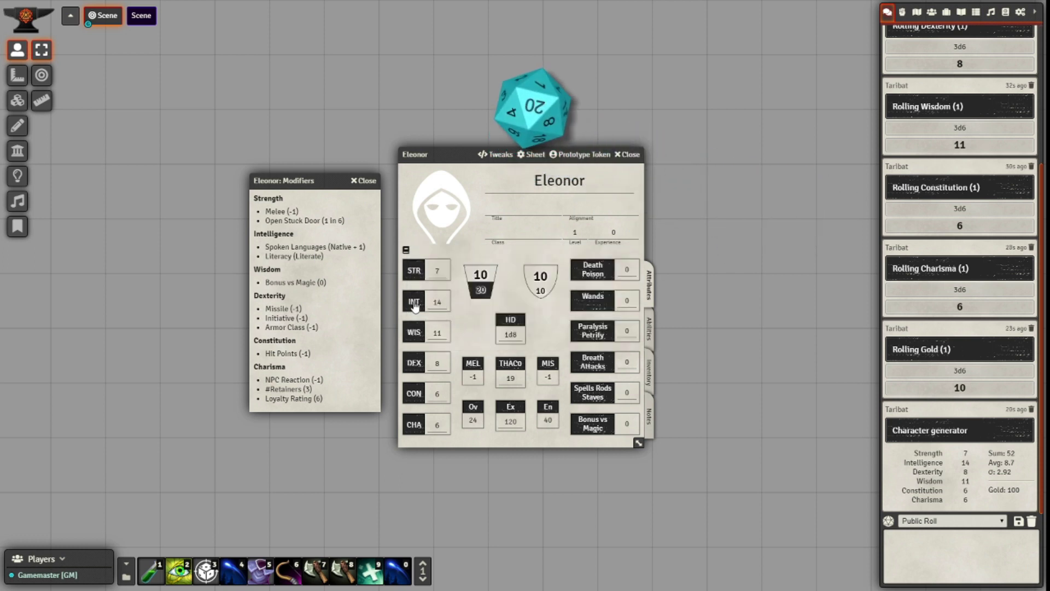
click(416, 303)
click(517, 295)
click(471, 328)
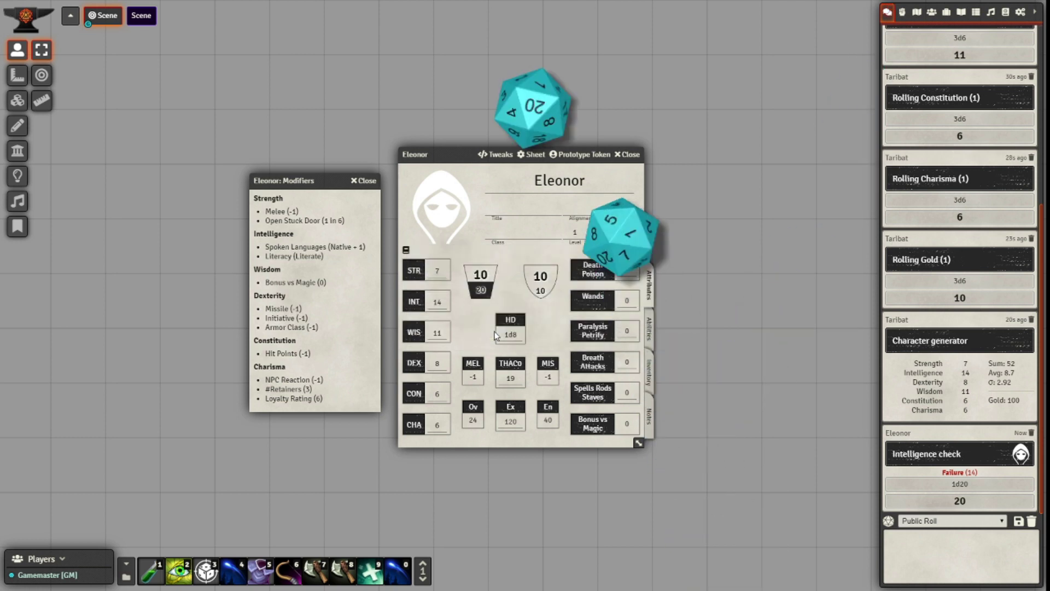
click(974, 486)
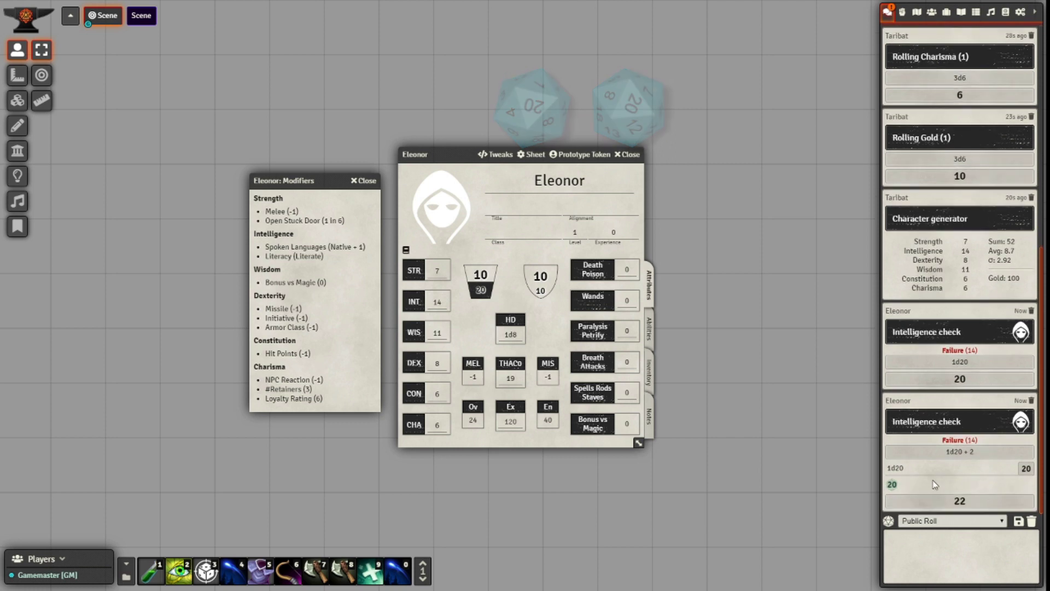
Step: Roll a Dexterity check and two melee attacks, the second hitting AC 8 for 5 damage
click(416, 368)
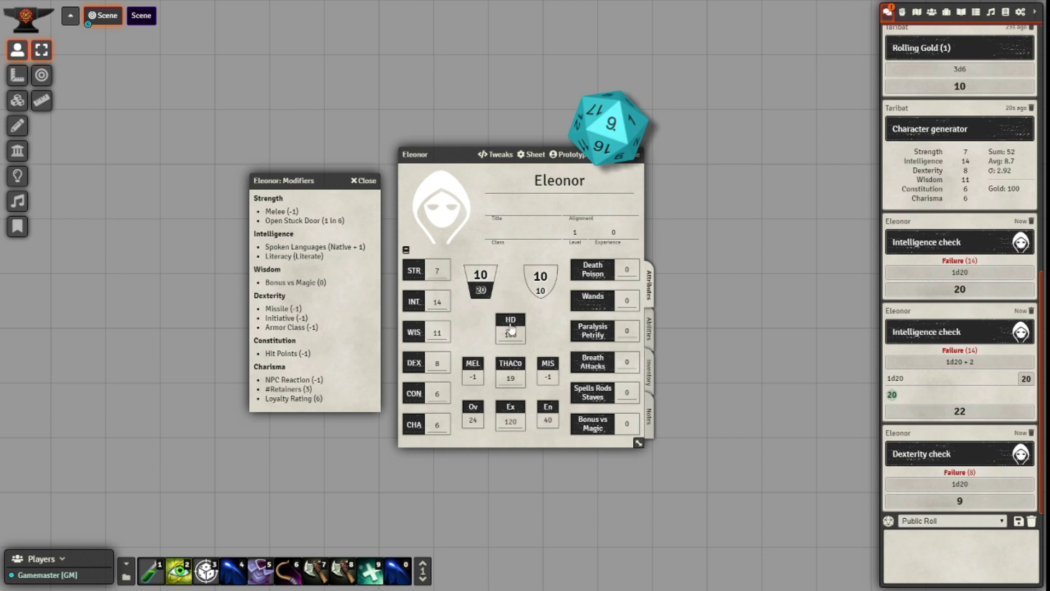
click(475, 365)
click(480, 331)
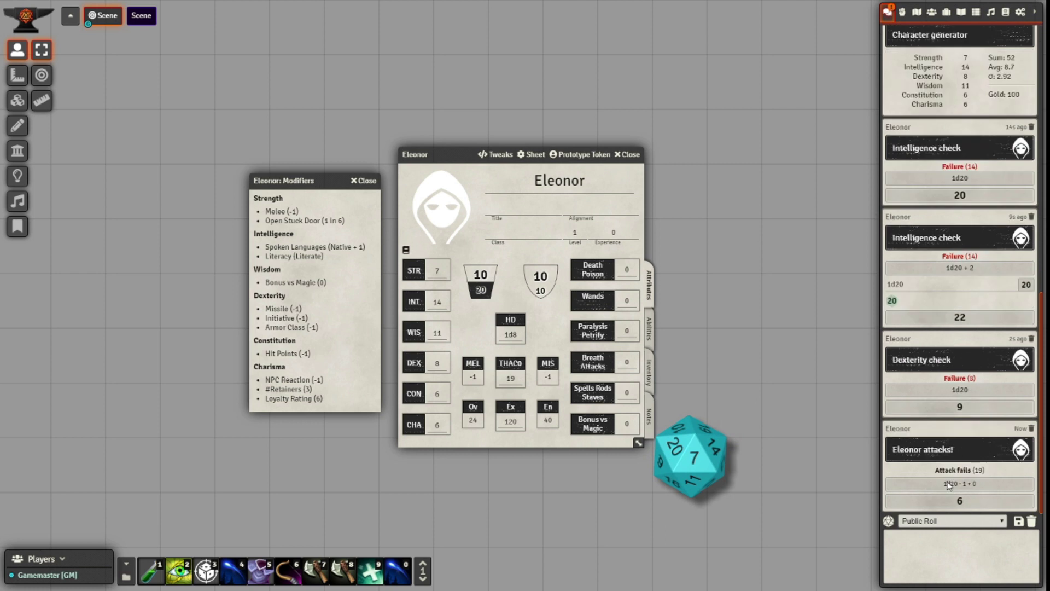
click(486, 373)
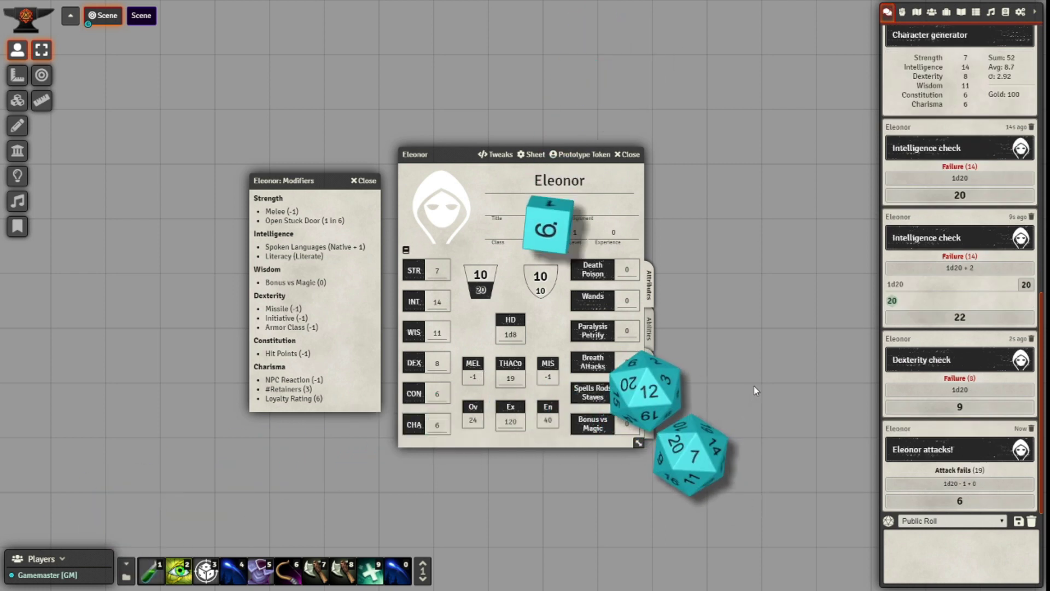
mouse_move(952, 486)
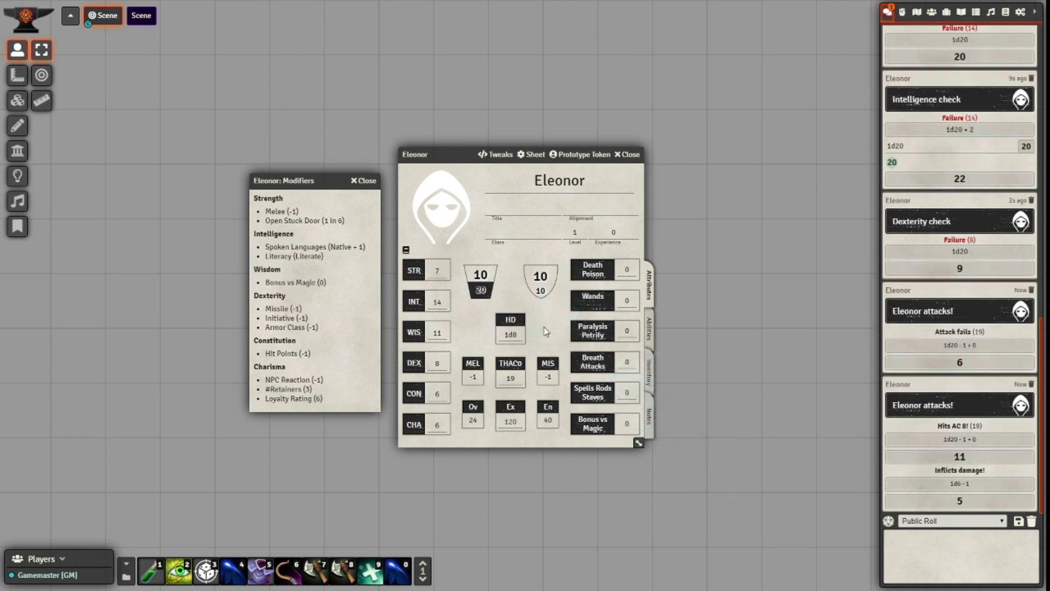
Step: Place a Manticore token from the Actors list in the centre of the scene
drag(462, 151, 171, 103)
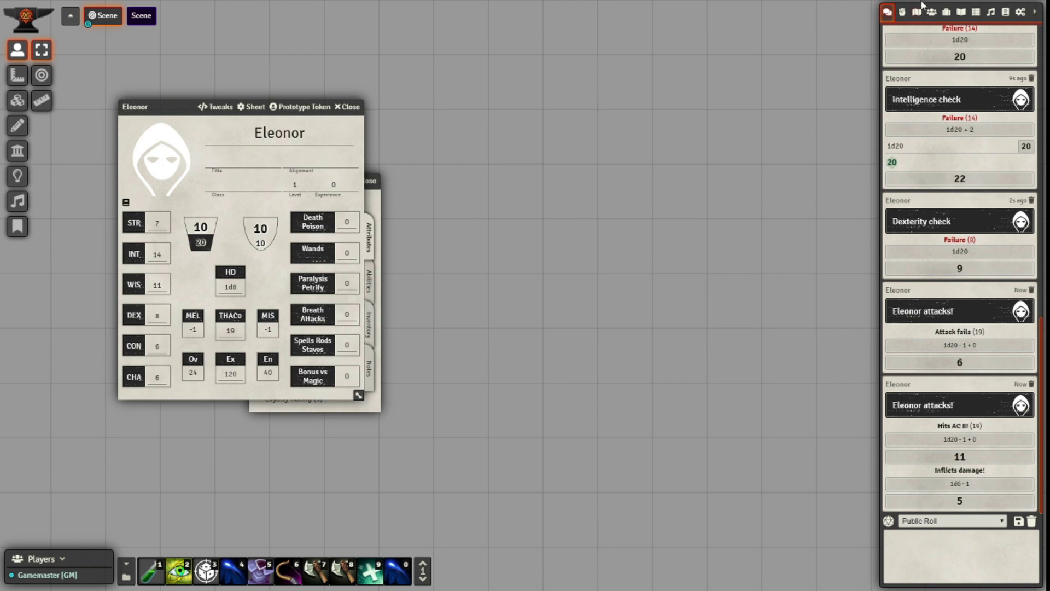
click(930, 11)
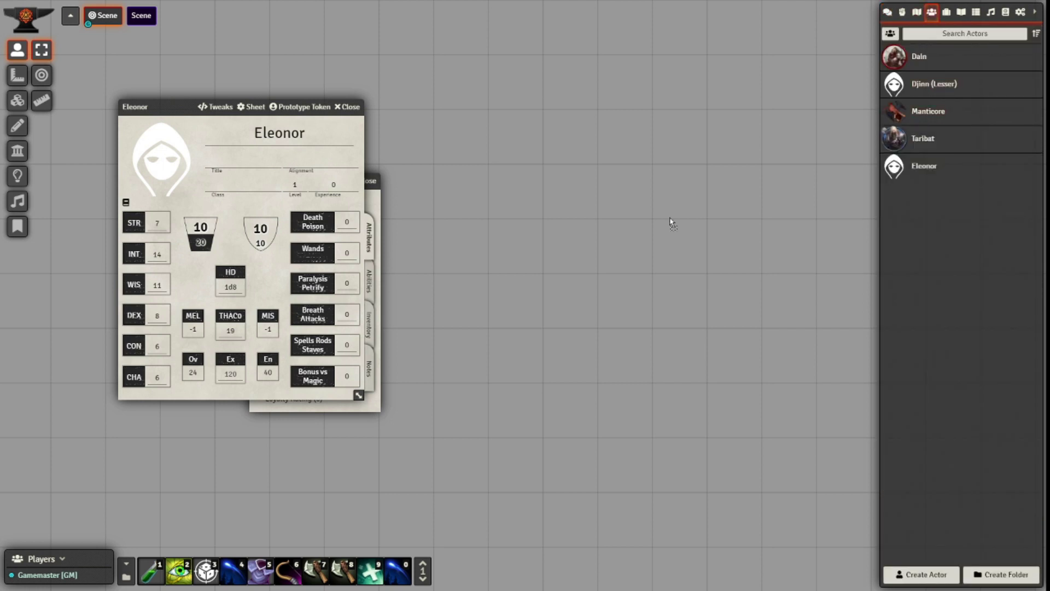
drag(622, 215, 571, 192)
click(887, 12)
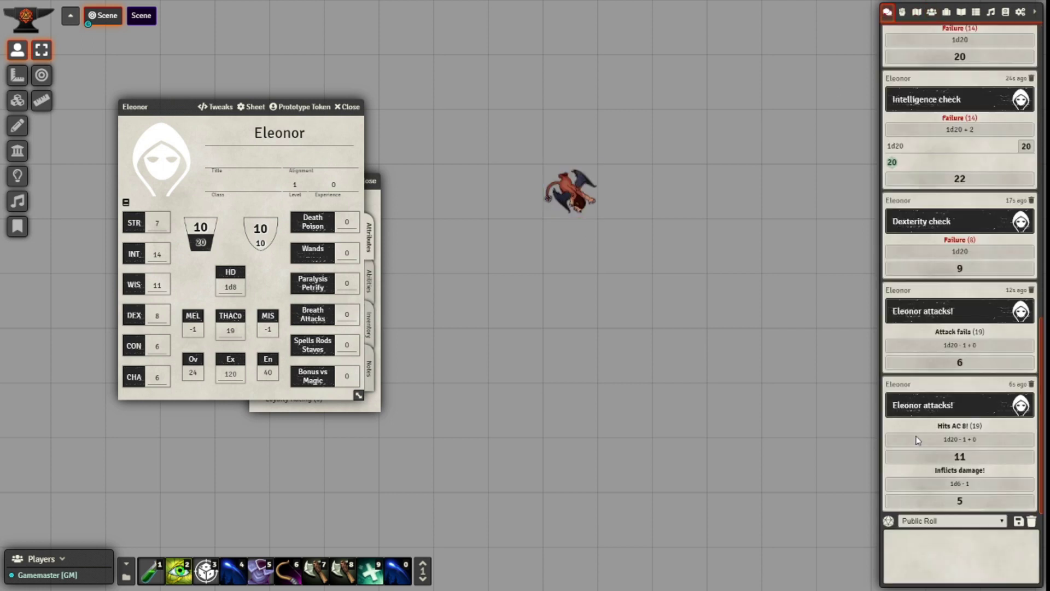
Step: Apply Eleonor's 5 damage to the Manticore token, dropping its HP from 33 to 28
click(585, 196)
click(1024, 505)
double_click(573, 196)
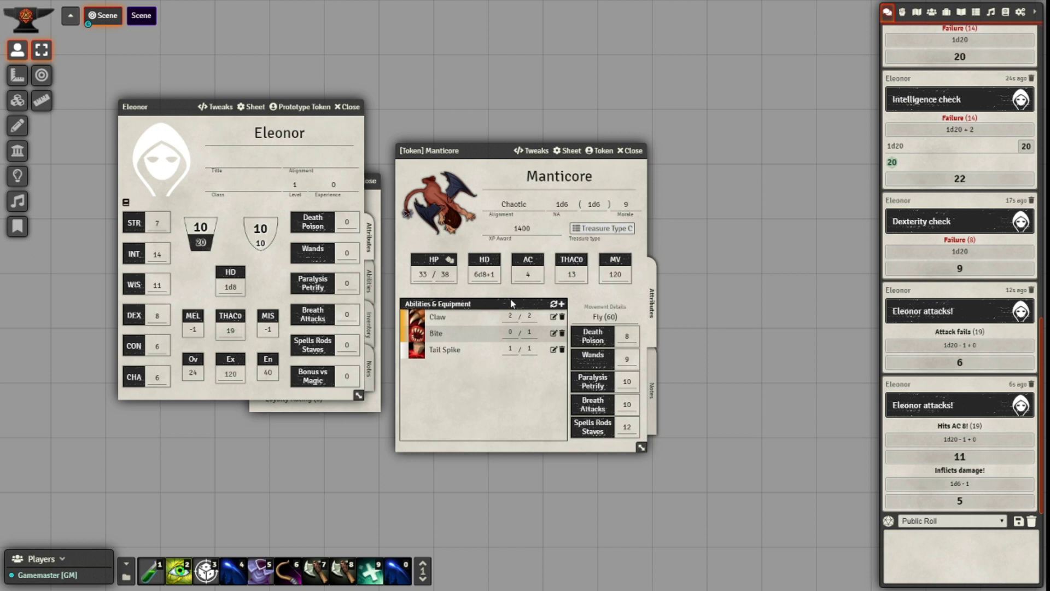
drag(436, 151, 681, 38)
mouse_move(1022, 502)
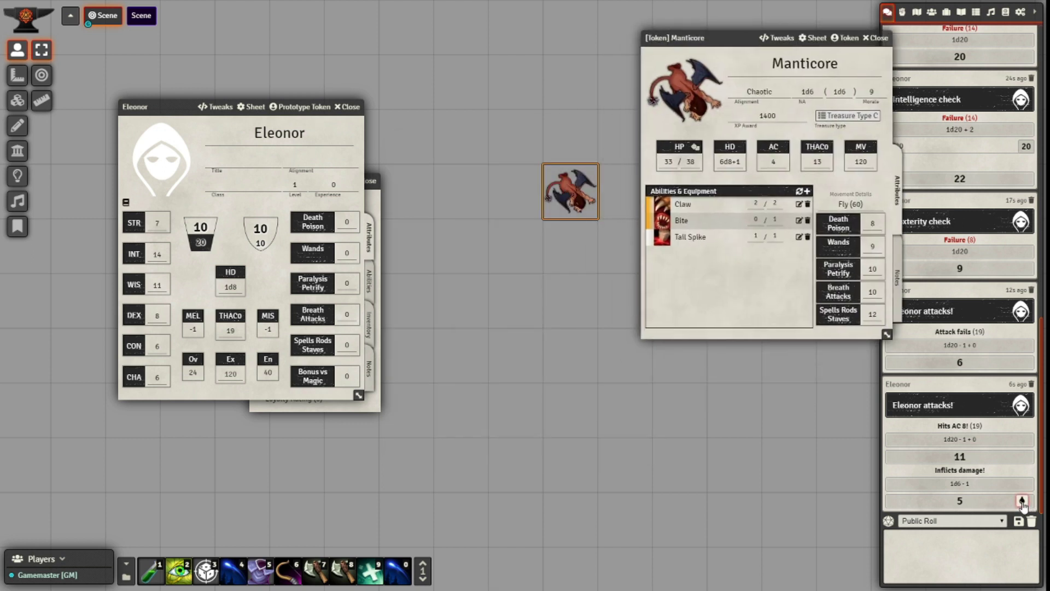
click(1022, 502)
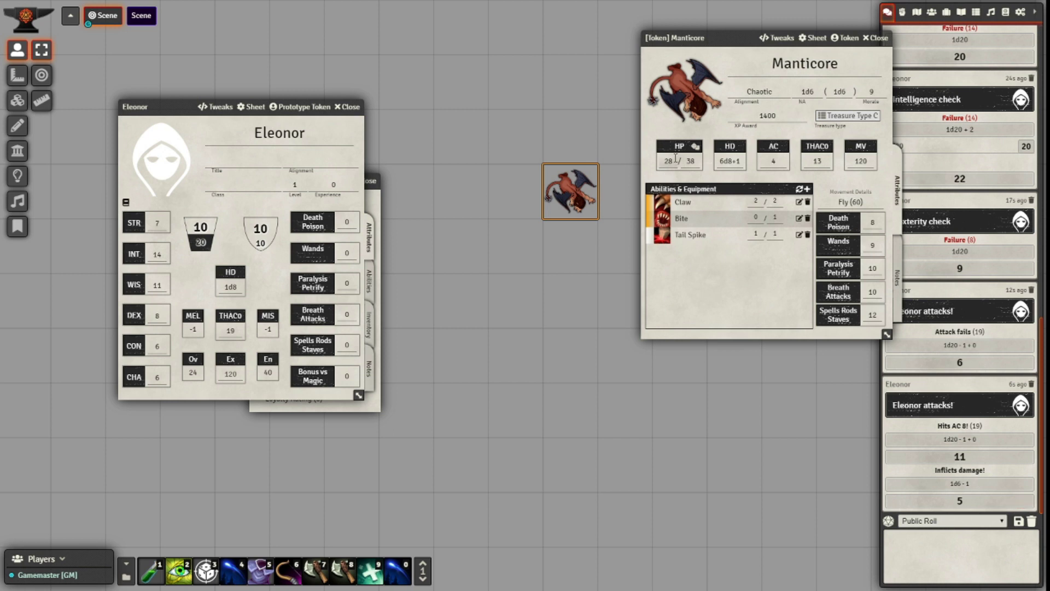
click(877, 38)
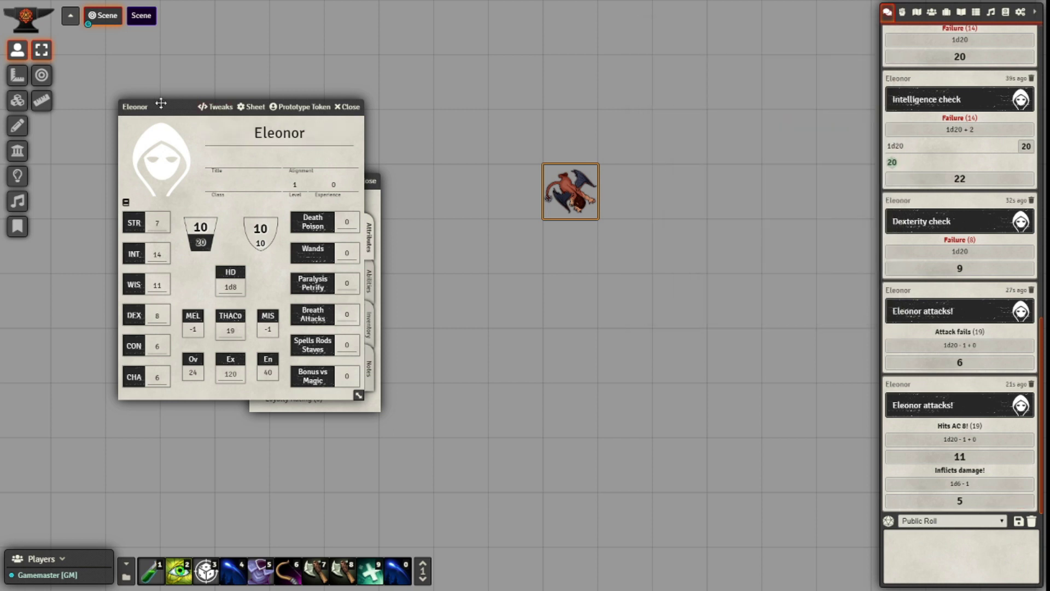
drag(162, 103, 432, 122)
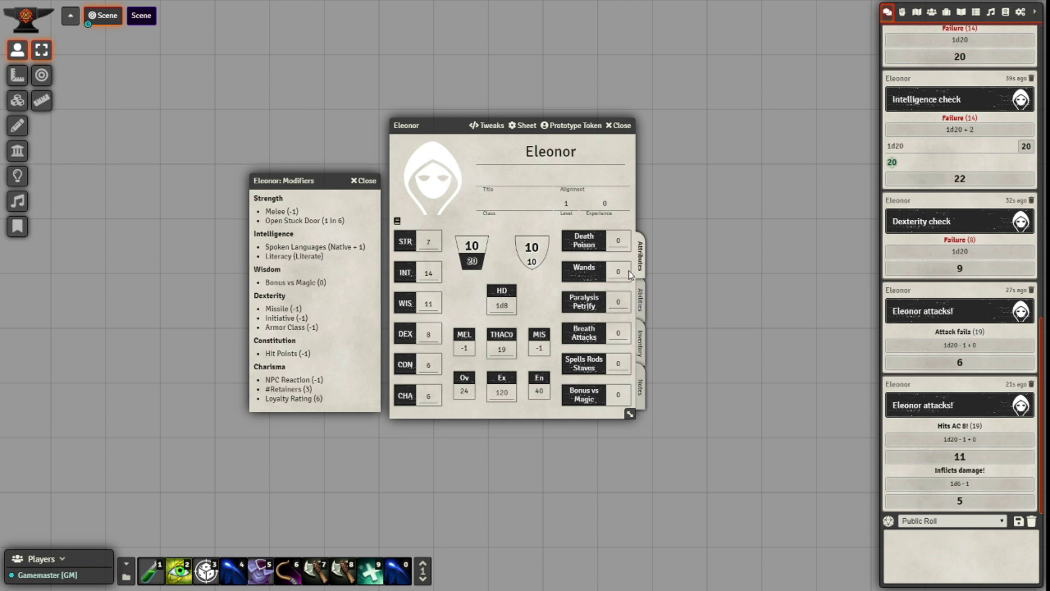
Step: Add Defensive Bonus, Hiding in Dungeons and Hiding in Woods from the Abilities compendium
click(641, 305)
click(1005, 12)
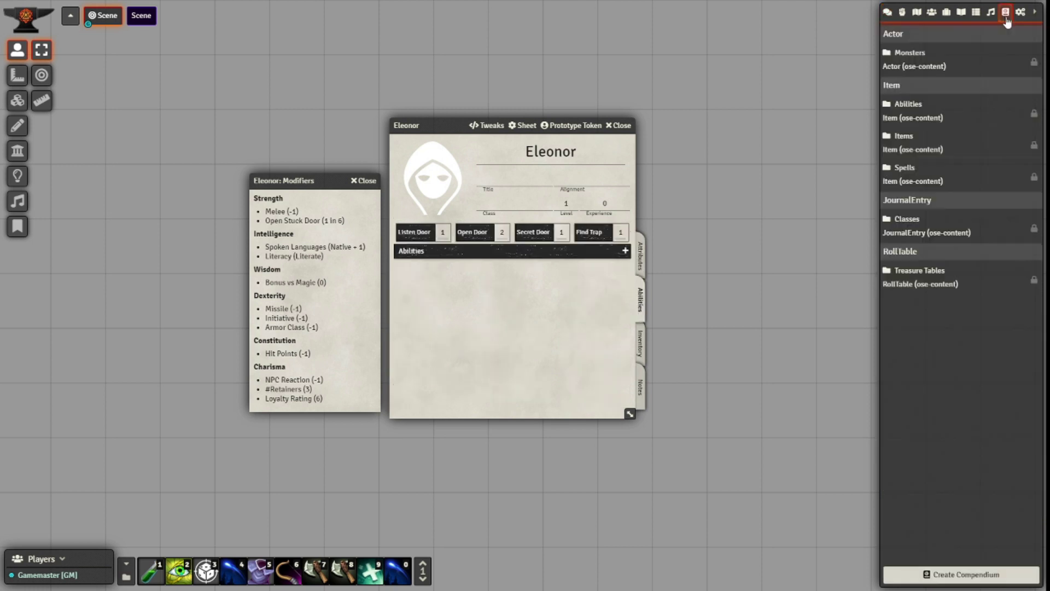
click(897, 114)
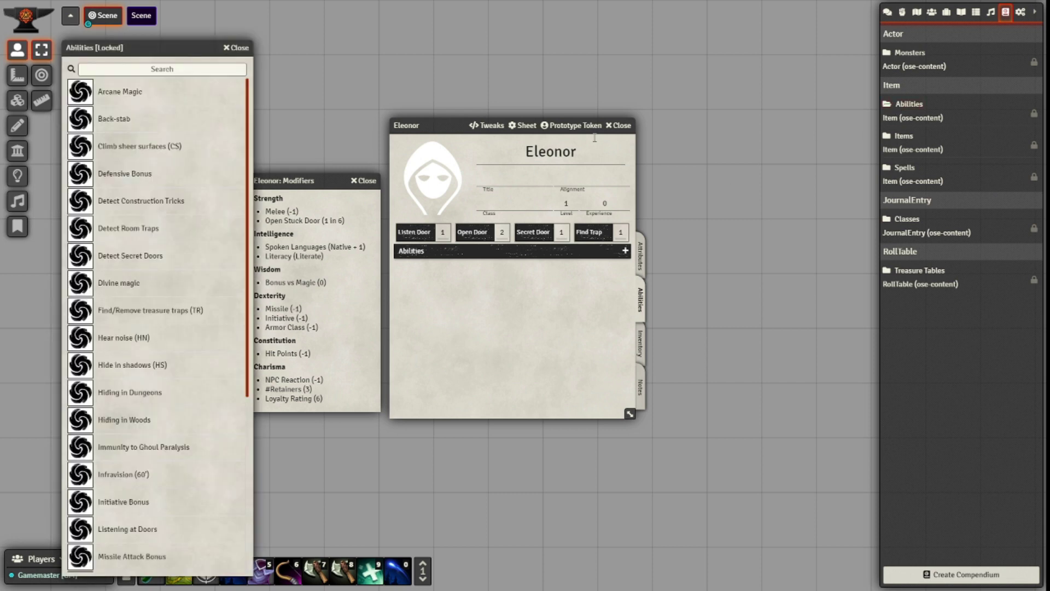
click(888, 12)
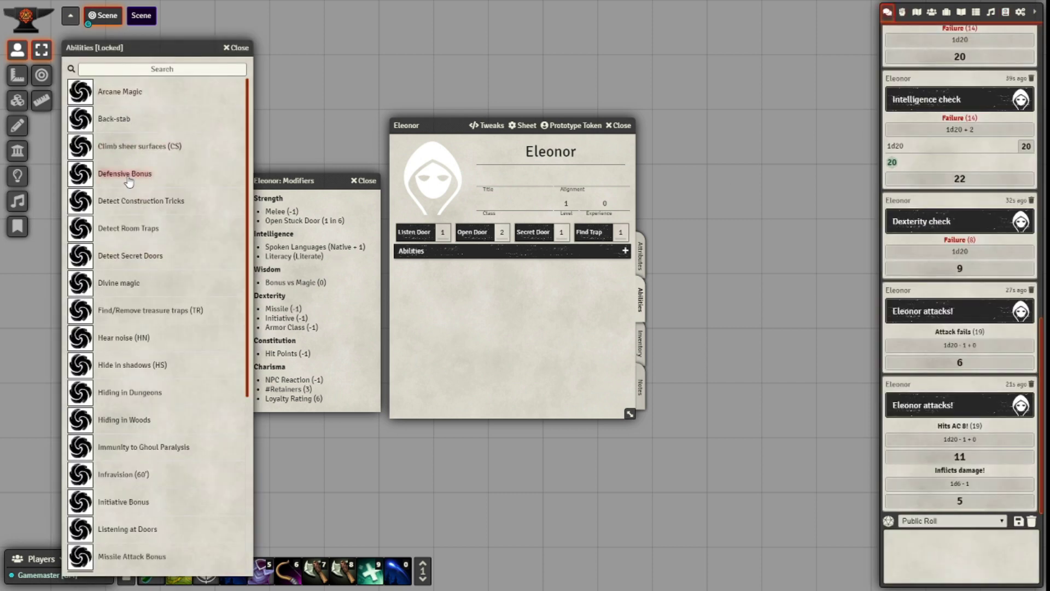
drag(512, 305, 510, 304)
scroll(168, 231, down, 2)
scroll(169, 231, down, 4)
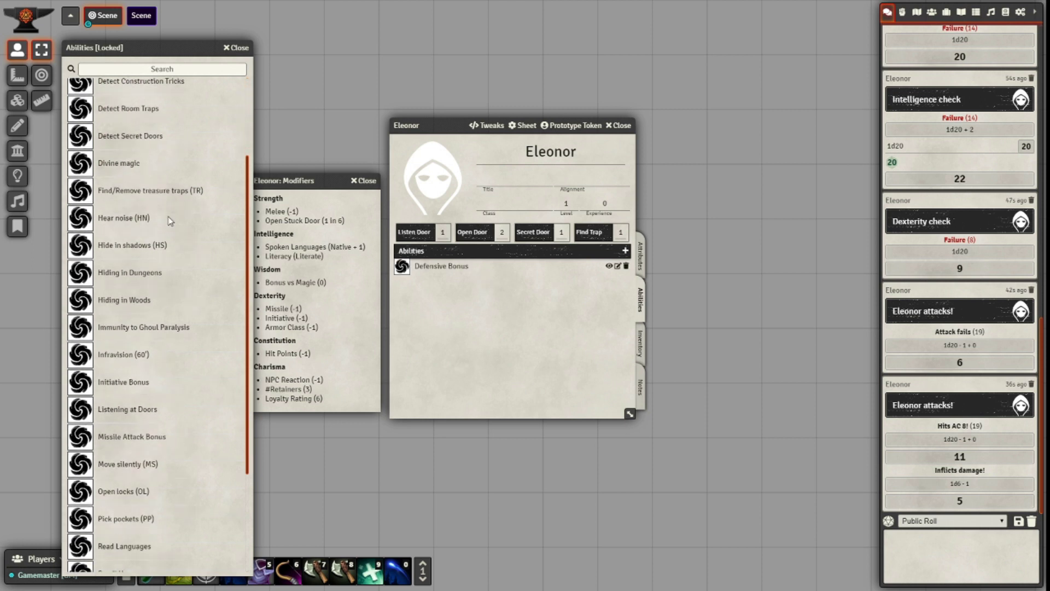
scroll(162, 210, down, 2)
drag(143, 176, 484, 316)
drag(145, 206, 520, 313)
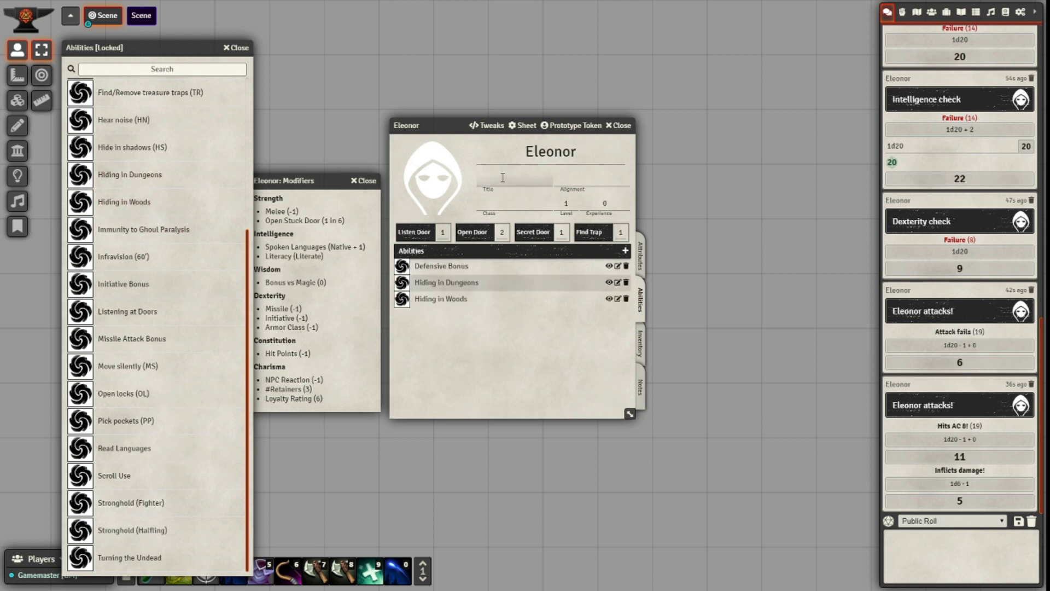
Step: Set class to Halfling and alignment to Neutral, and add the Missile Attack Bonus ability
click(496, 204)
text(Halfling)
key(Tab)
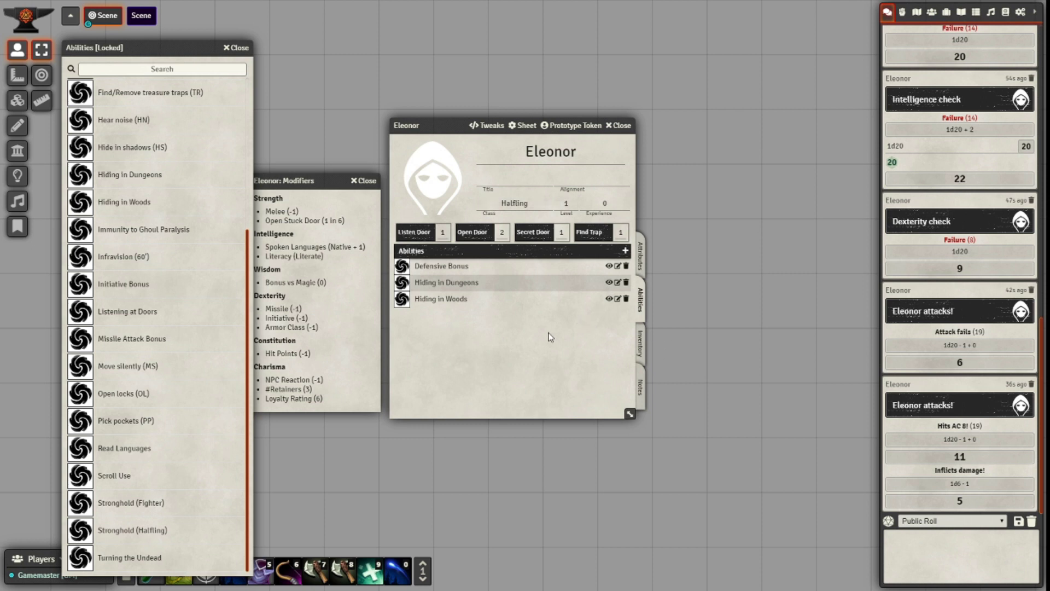
click(579, 182)
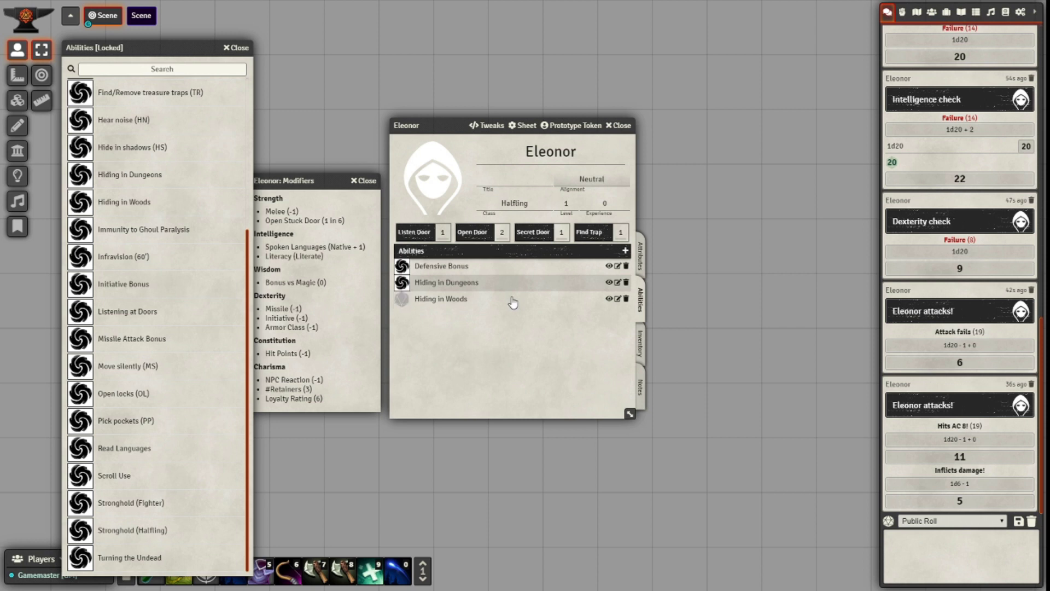
click(513, 316)
drag(141, 348, 531, 369)
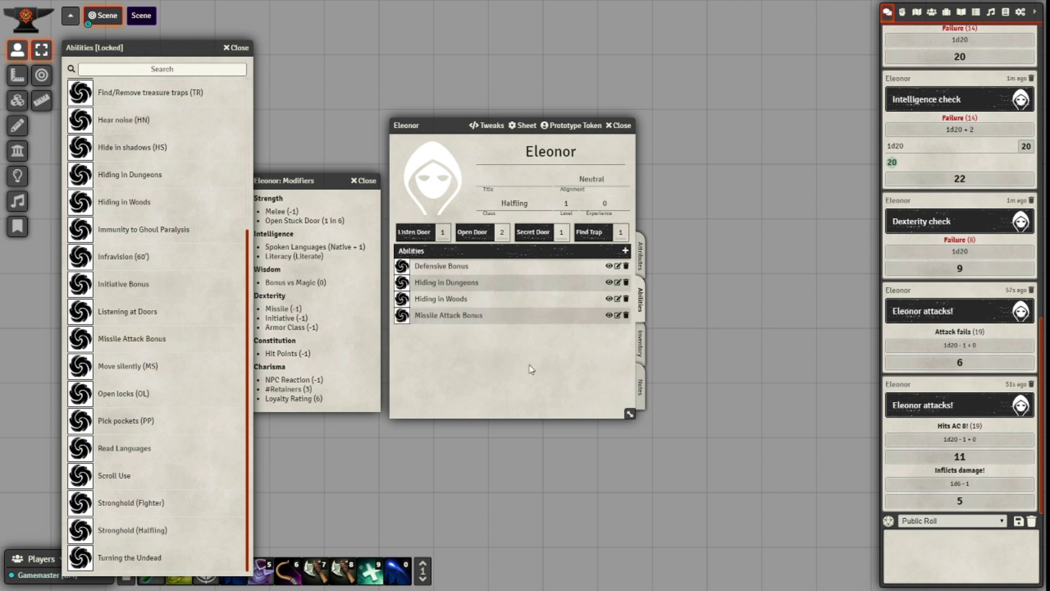
Step: Close the Abilities compendium and save Tweaks: Missile Bonus 1, Bonus Experience 10%, Initiative Bonus 1
click(237, 47)
click(503, 131)
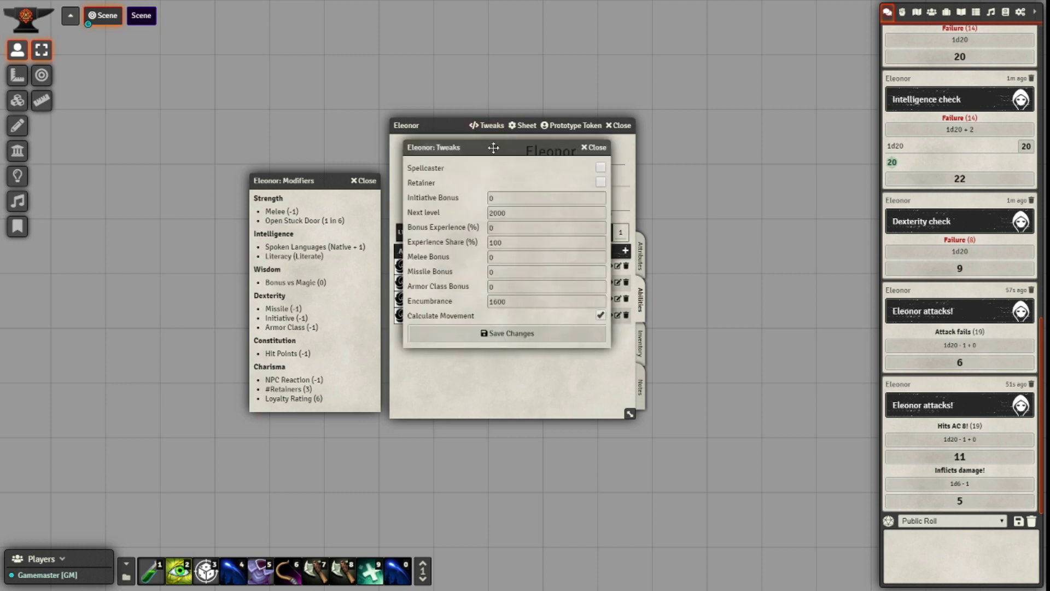
drag(491, 148, 230, 175)
double_click(239, 299)
text(1)
click(198, 317)
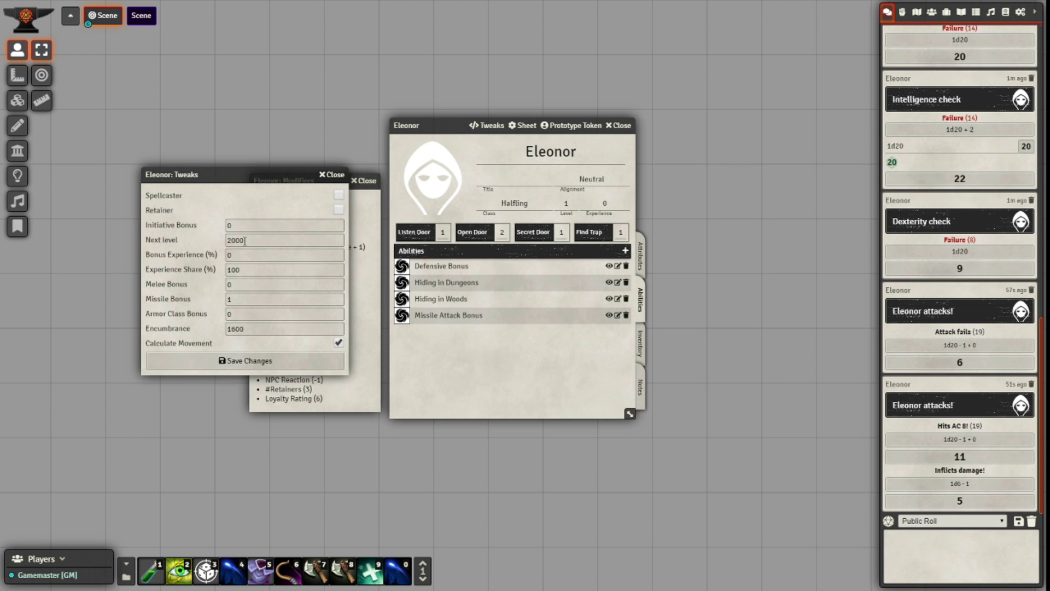
click(254, 255)
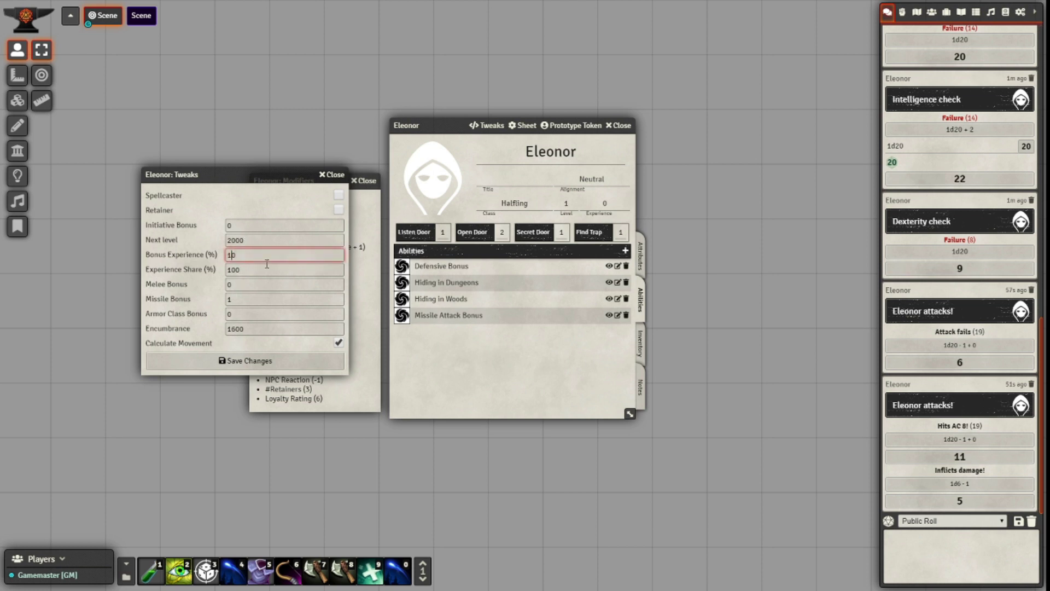
click(211, 272)
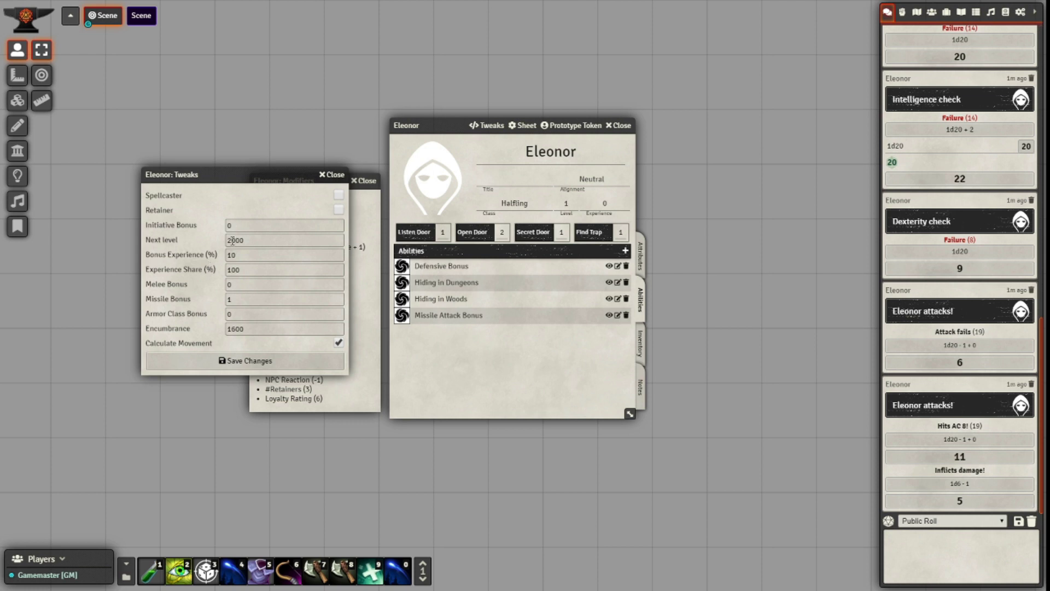
click(233, 226)
text(1)
click(214, 227)
click(273, 356)
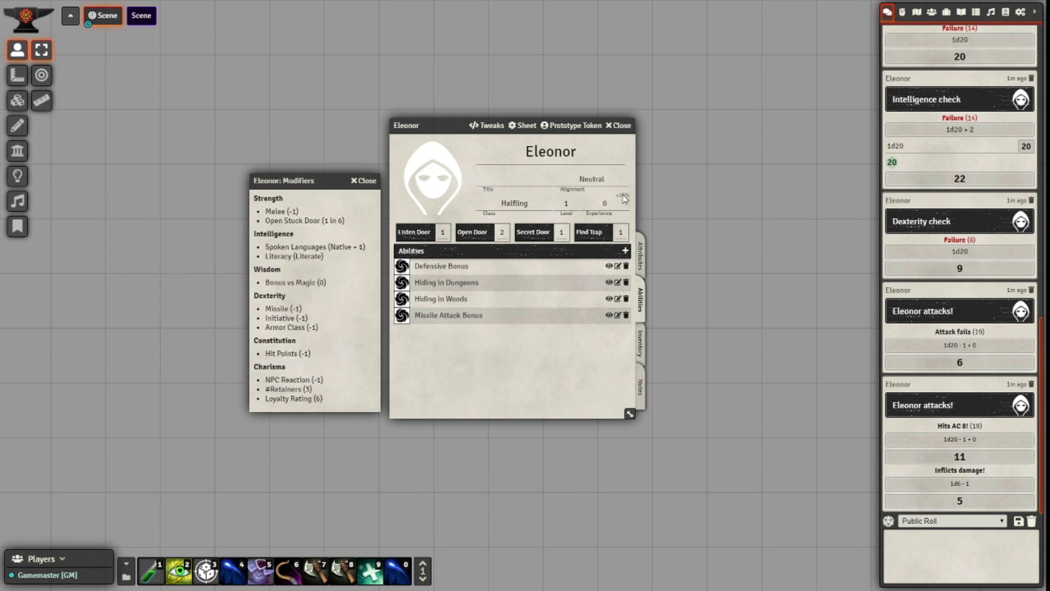
Step: Post the Hiding in Dungeons card and roll its 1d6 check, which fails
click(476, 283)
scroll(509, 317, down, 1)
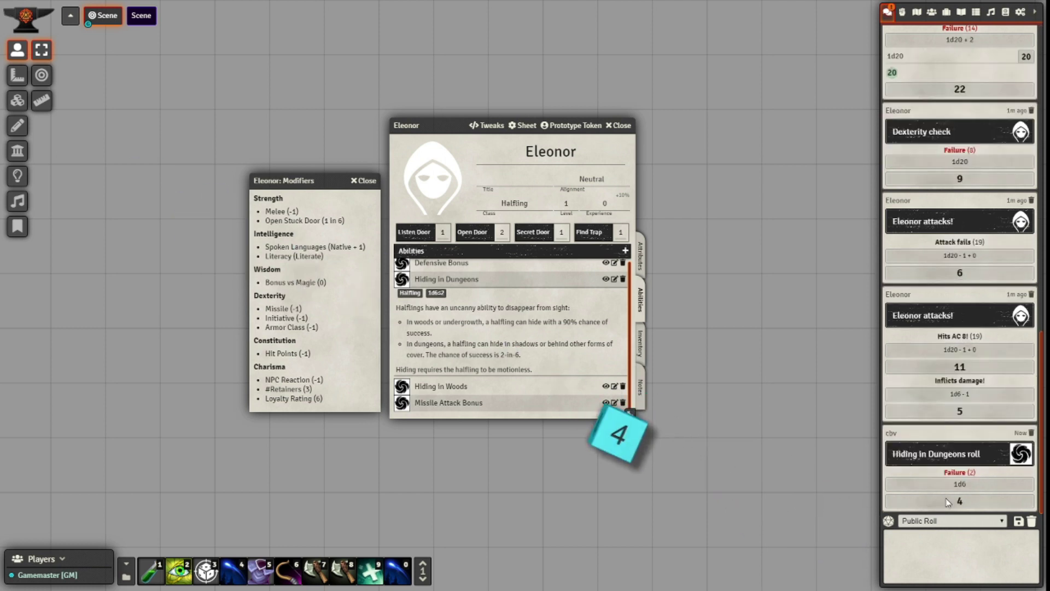
click(606, 281)
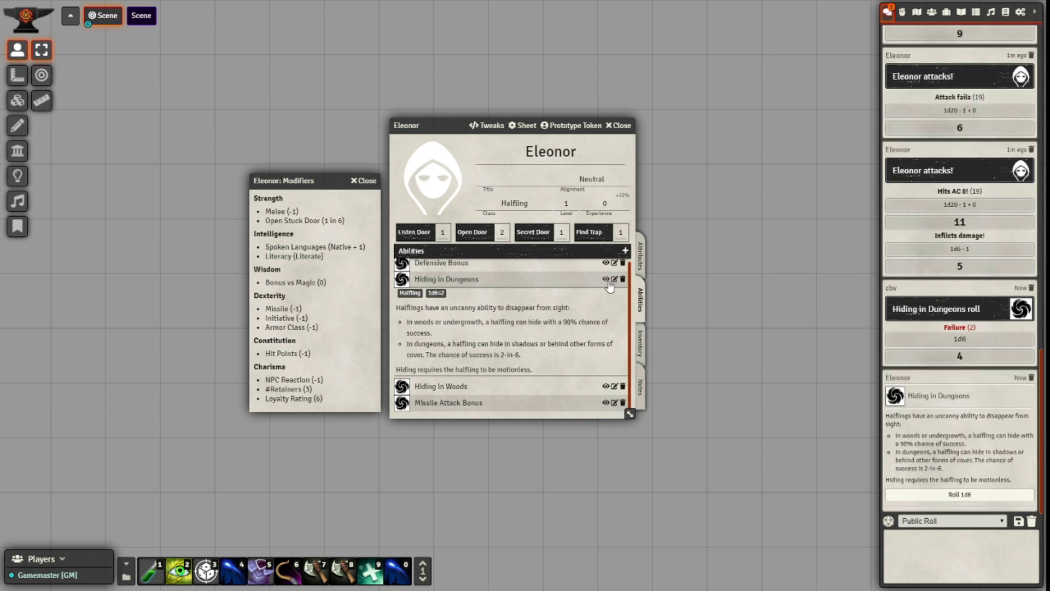
click(567, 282)
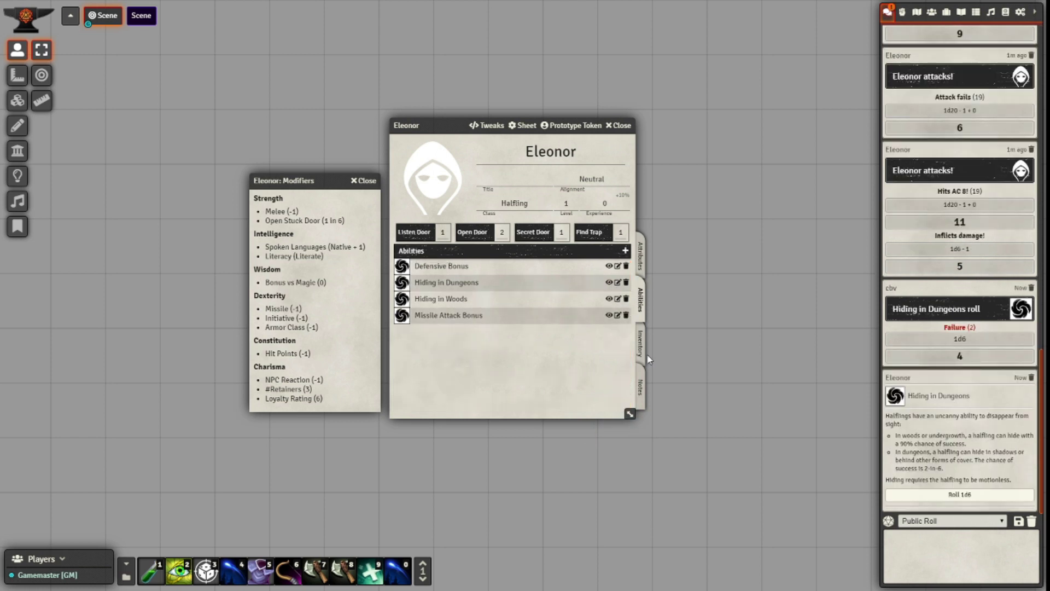
click(938, 494)
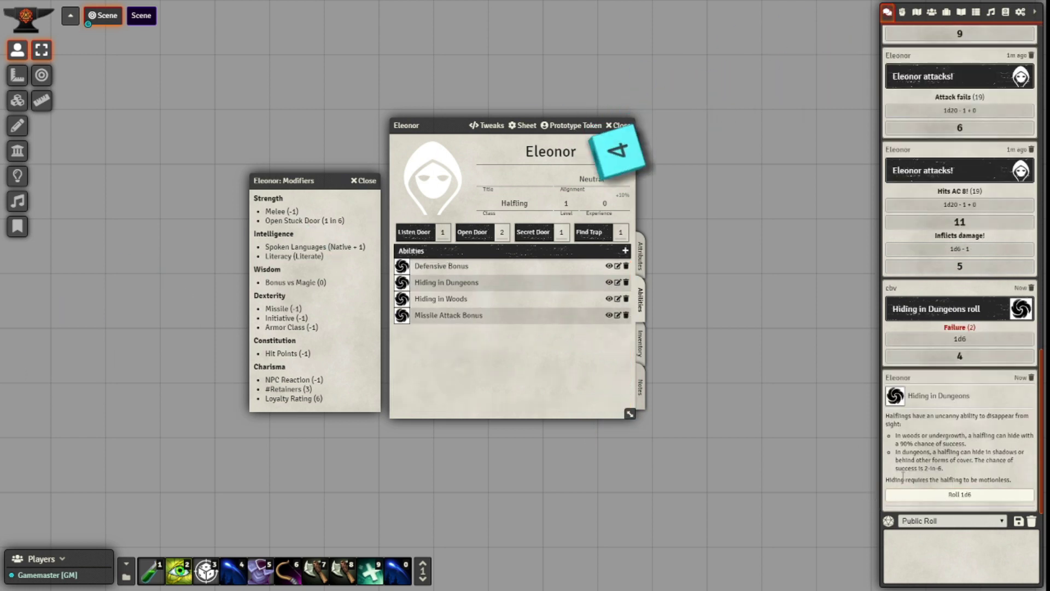
Step: Roll the 1d100 Hiding in Woods check, succeeding with 58, and post its card
click(512, 321)
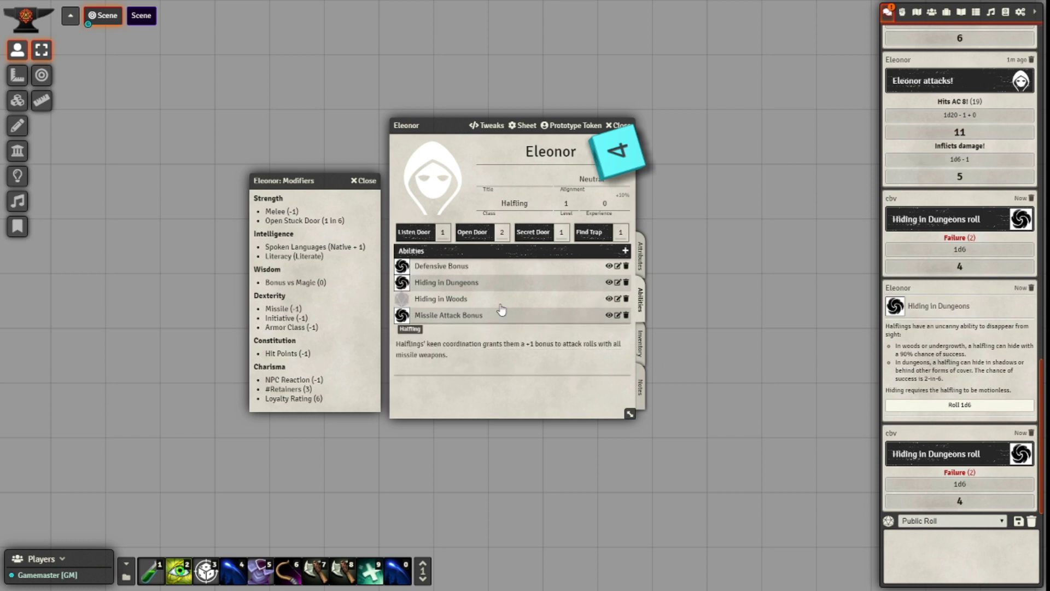
click(500, 302)
click(442, 313)
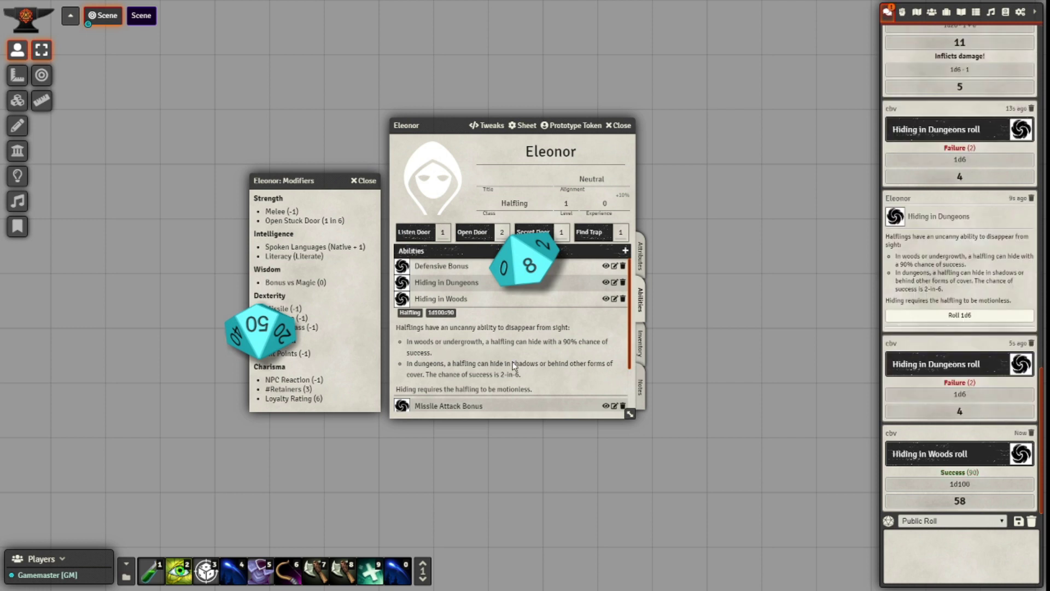
click(605, 300)
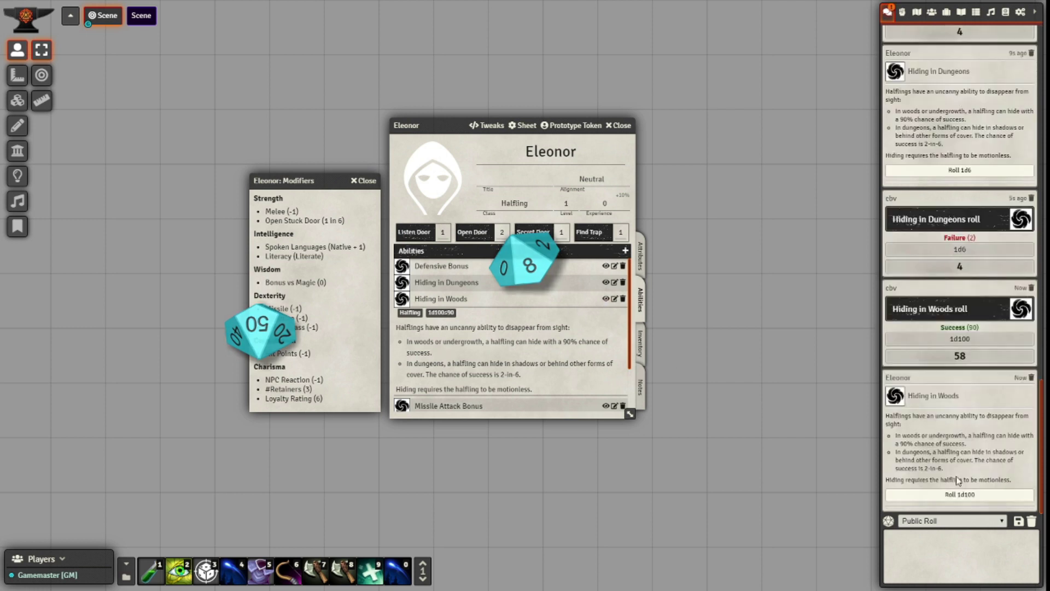
Step: Add a Battle axe from the Items compendium to Eleonor's inventory
click(641, 343)
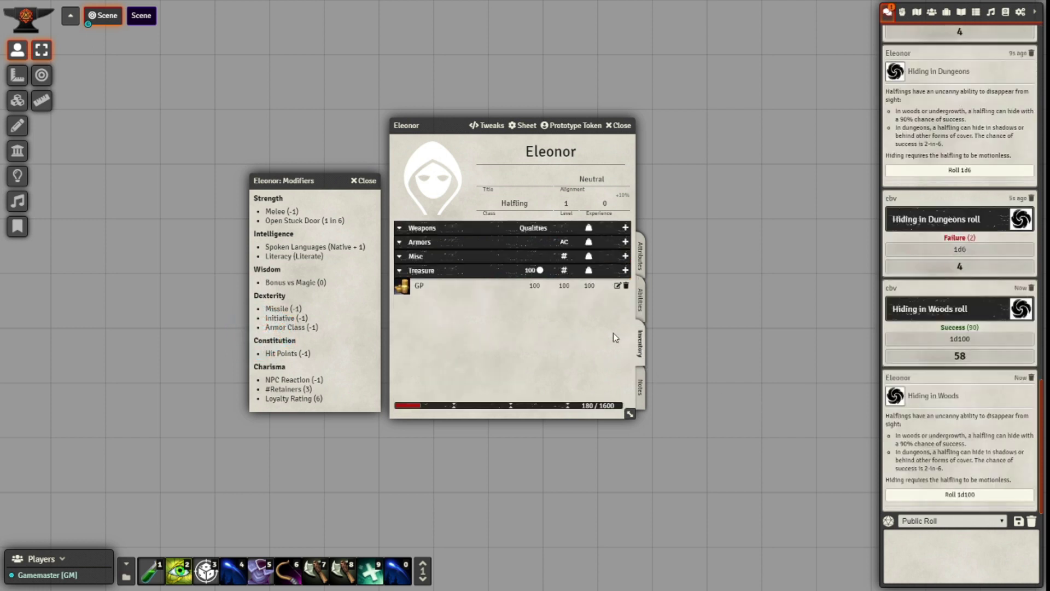
click(1004, 14)
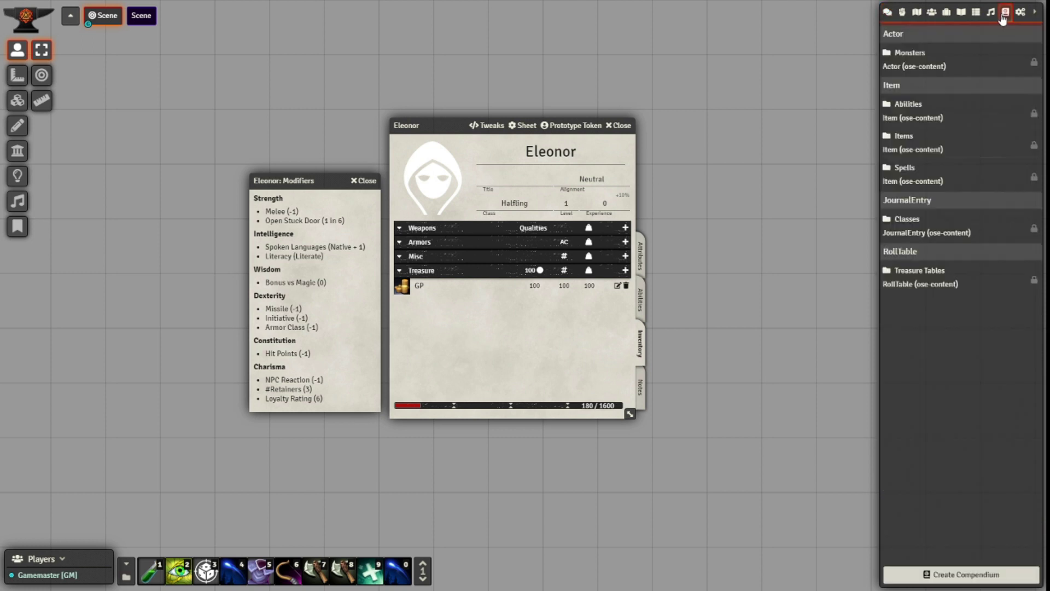
click(903, 136)
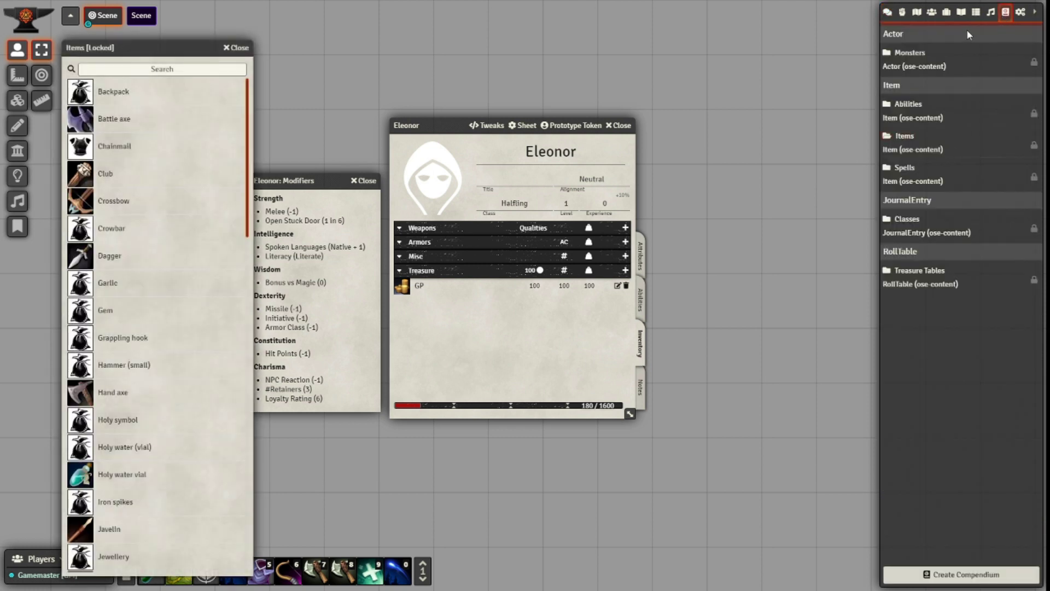
click(887, 14)
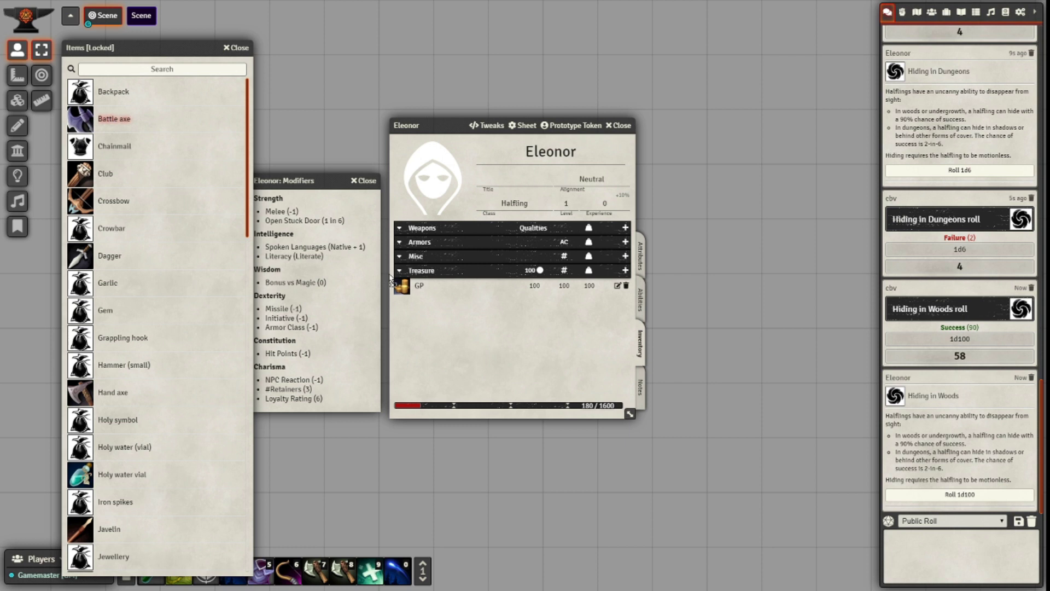
drag(414, 294, 414, 294)
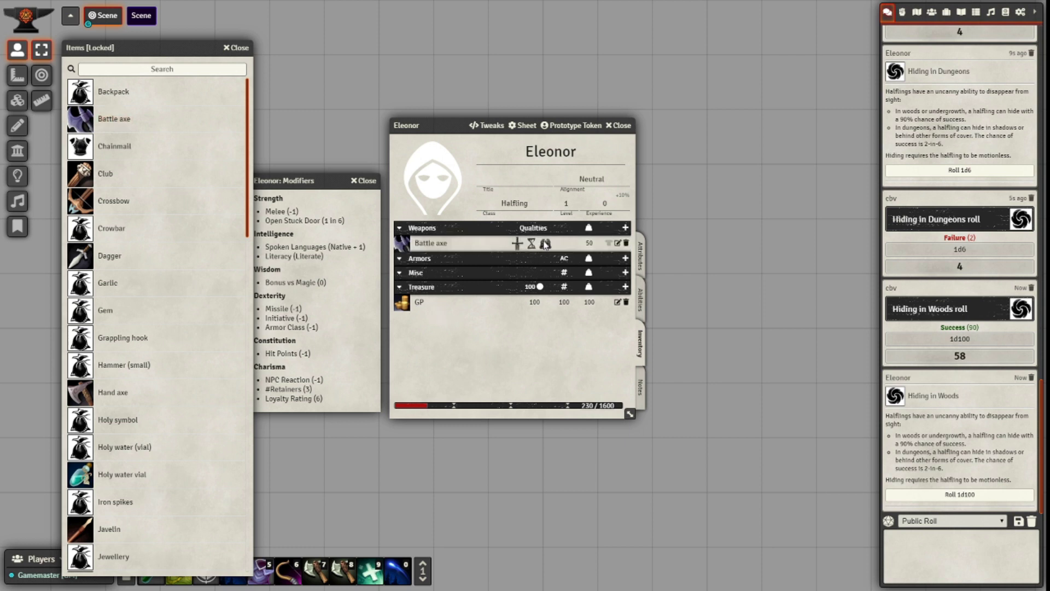
Step: Find Leather armour by searching 'lea', add it, and equip it for AC 7
scroll(164, 305, down, 2)
scroll(167, 306, down, 5)
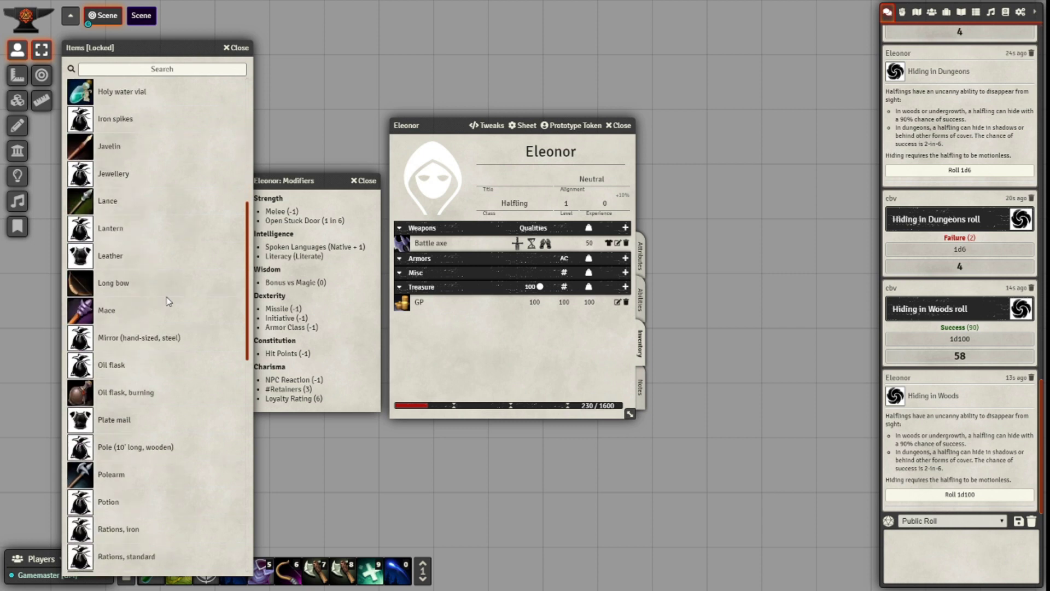
click(159, 69)
text(lea)
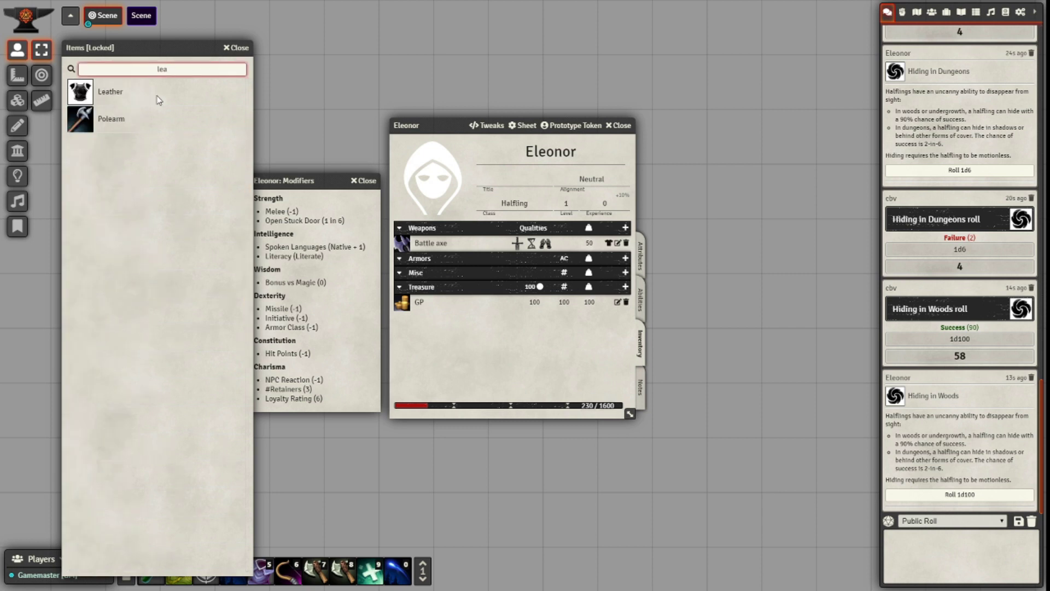
drag(150, 96, 543, 275)
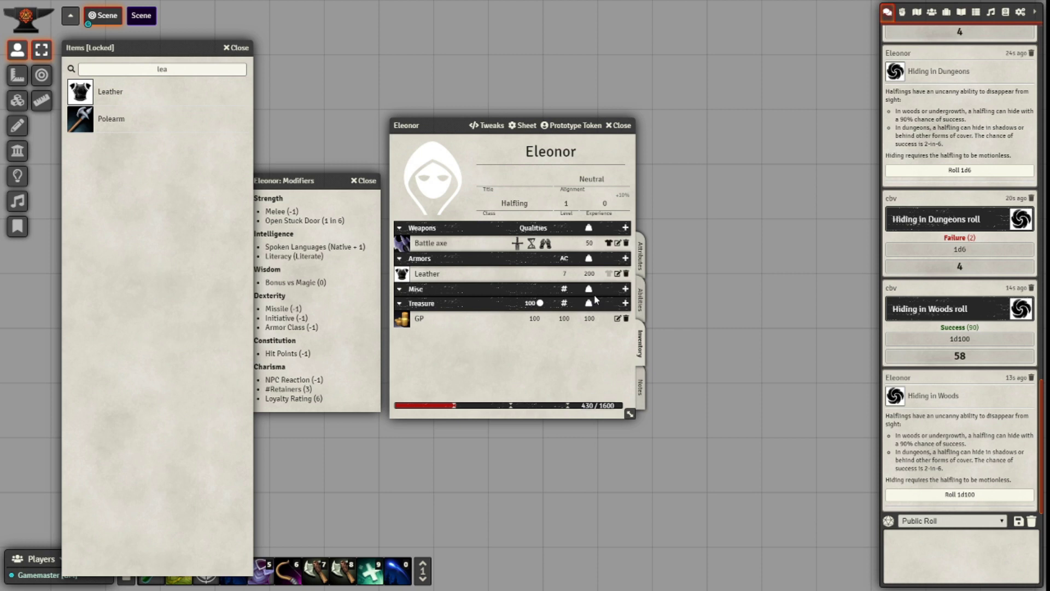
click(608, 273)
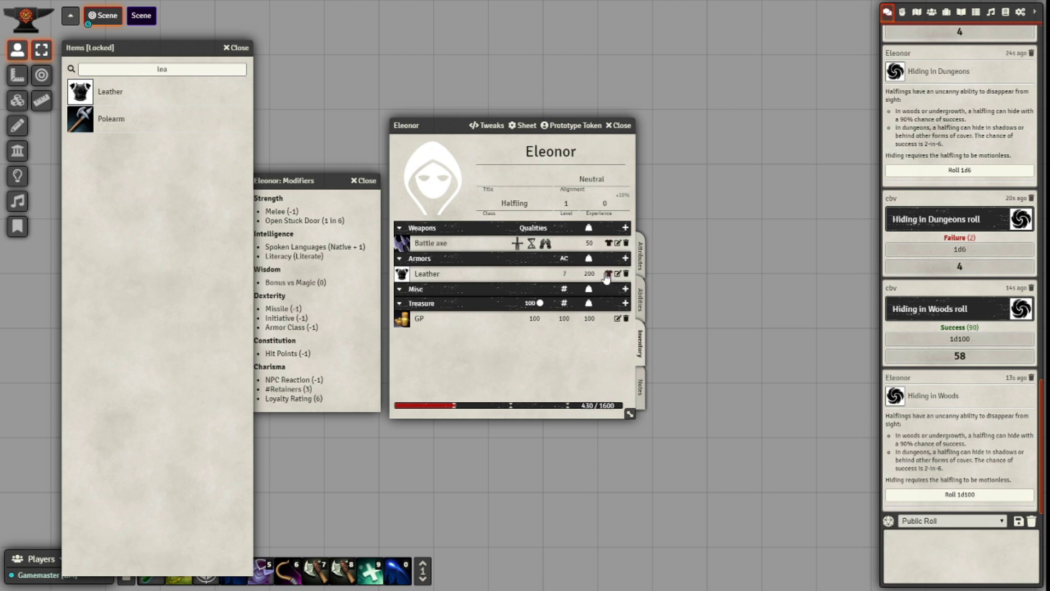
click(641, 257)
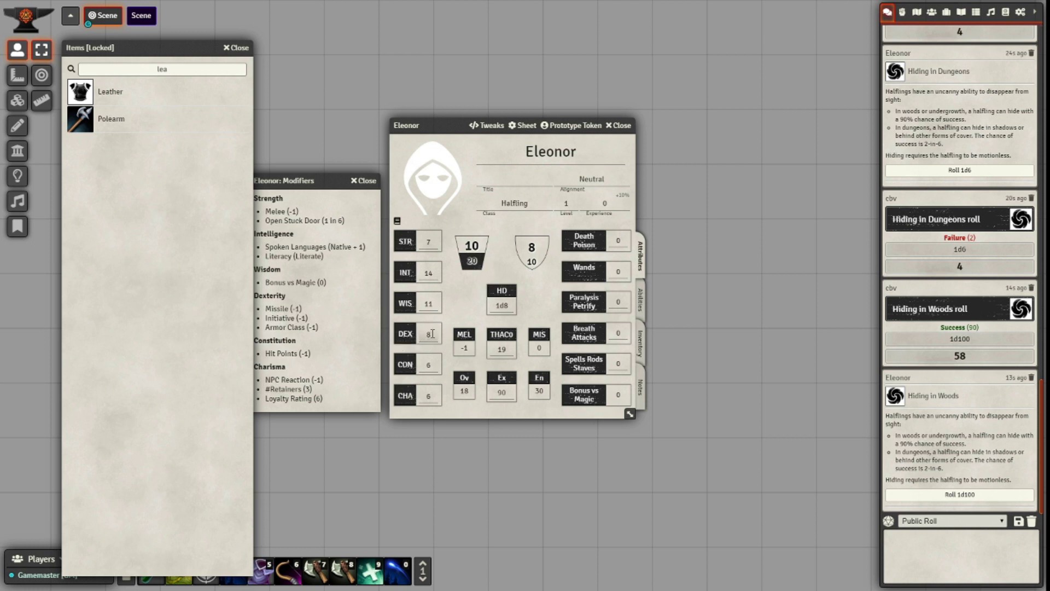
click(642, 347)
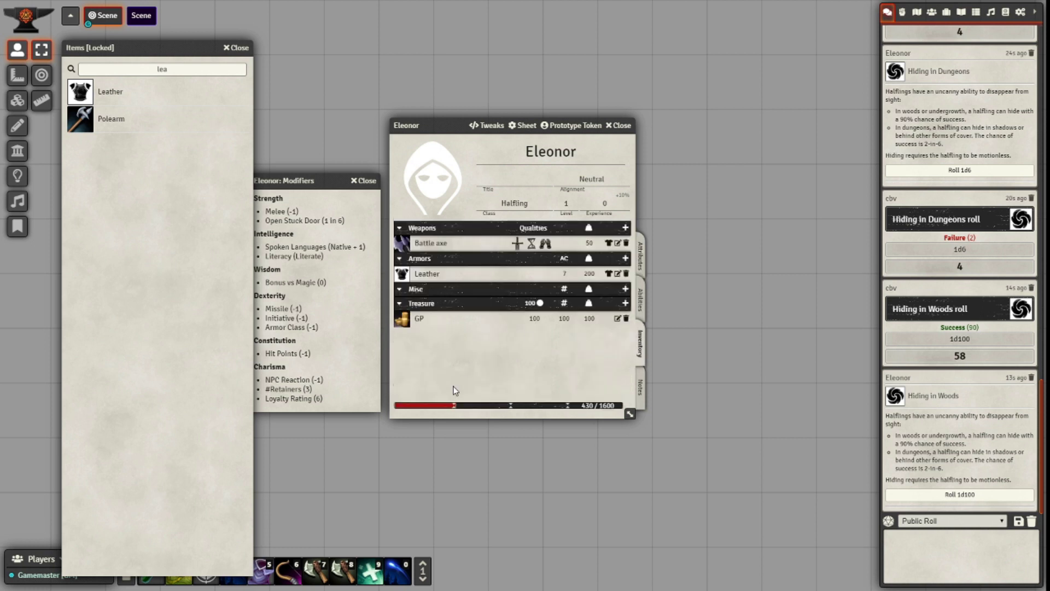
Step: Clear the search and add a crowbar, 12 iron spikes and 6 torches
click(191, 70)
key(BackSpace)
key(BackSpace)
key(BackSpace)
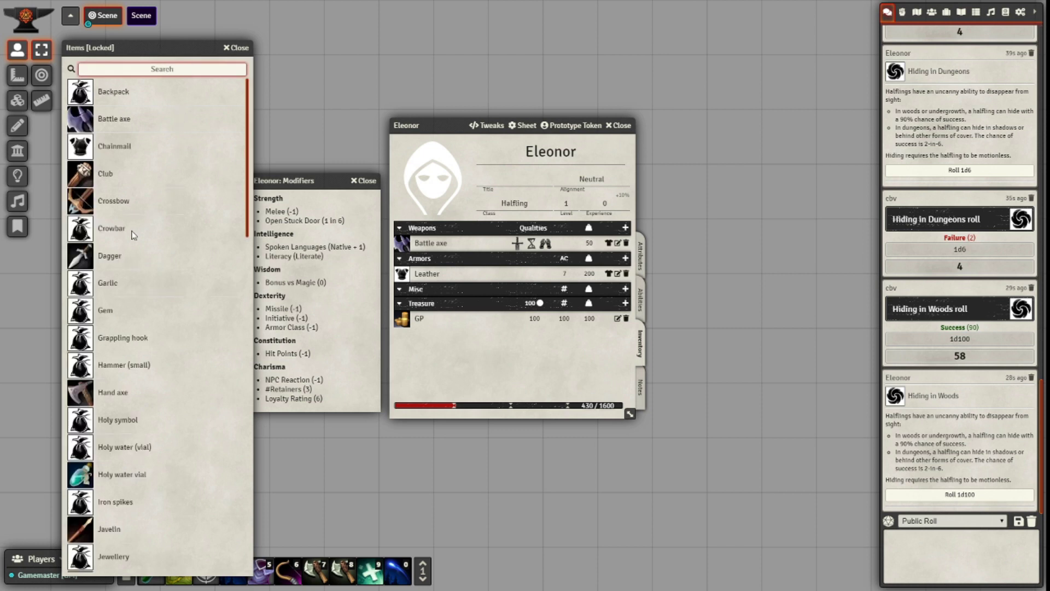
drag(111, 230, 485, 276)
scroll(127, 219, down, 2)
scroll(128, 218, down, 6)
scroll(135, 229, down, 2)
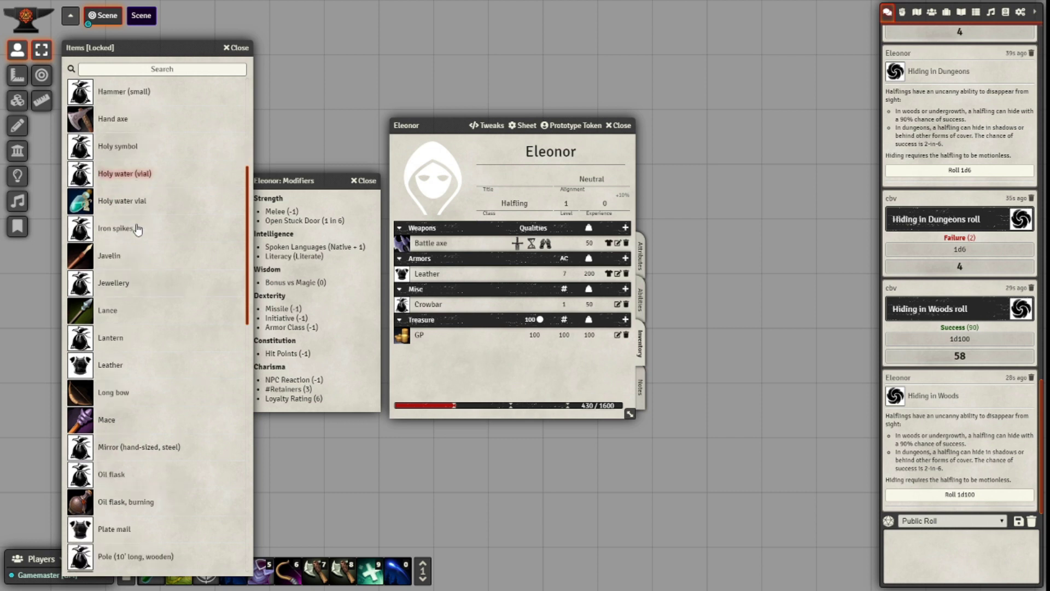
drag(134, 229, 563, 308)
scroll(152, 278, down, 4)
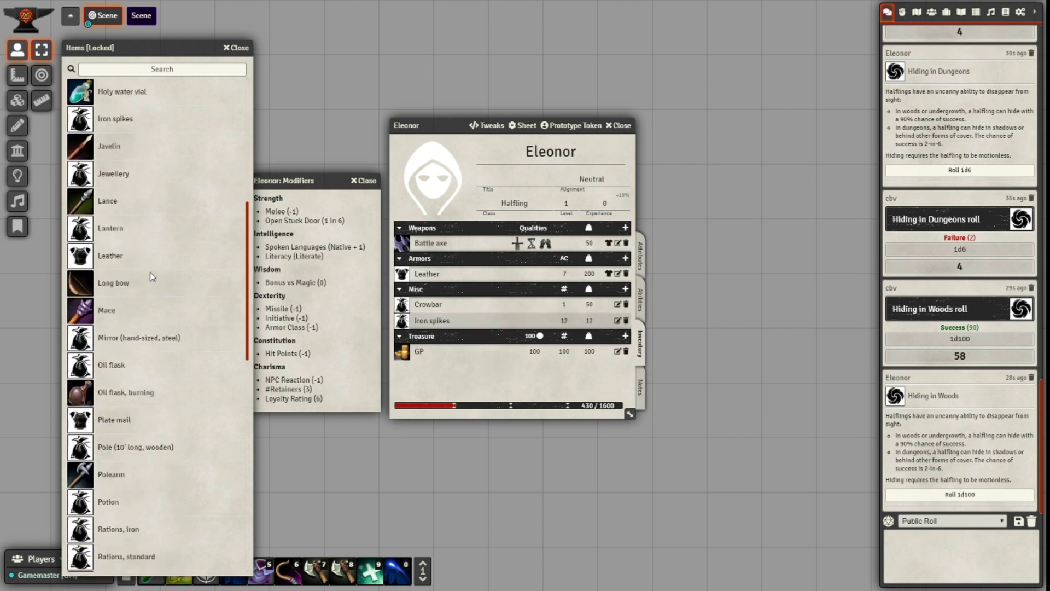
scroll(152, 277, down, 20)
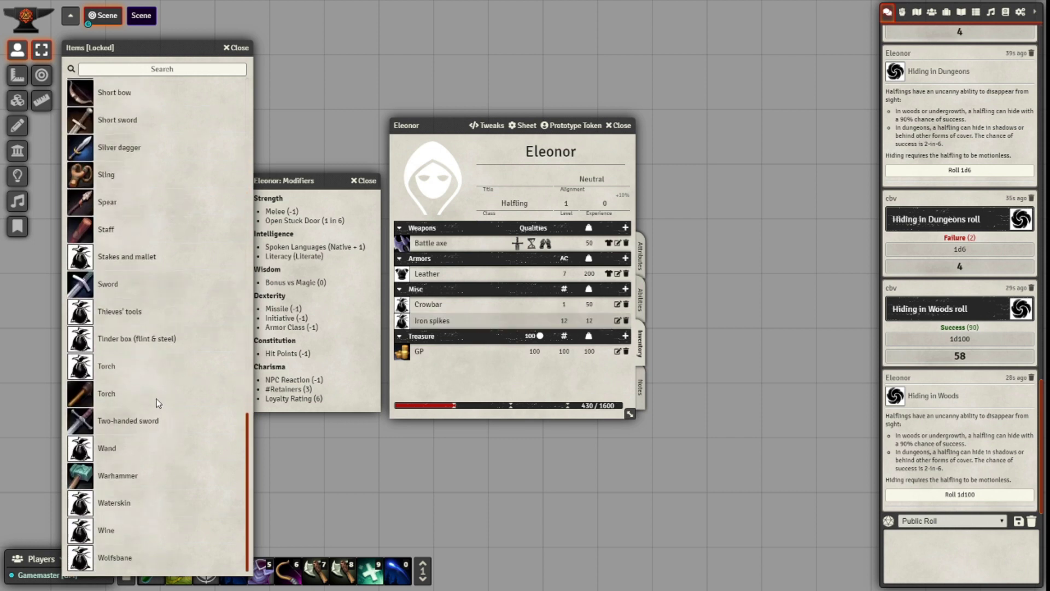
drag(106, 365, 520, 367)
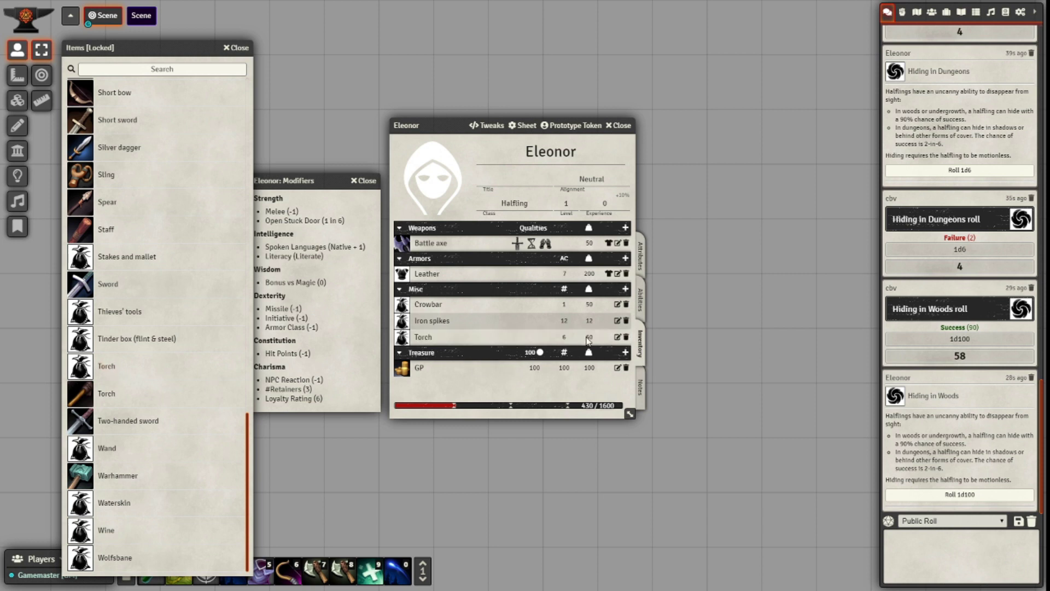
Step: Set the Torch quantity to 20 and gold to 1000 GP, closing the Items list
text(20)
key(Return)
click(236, 48)
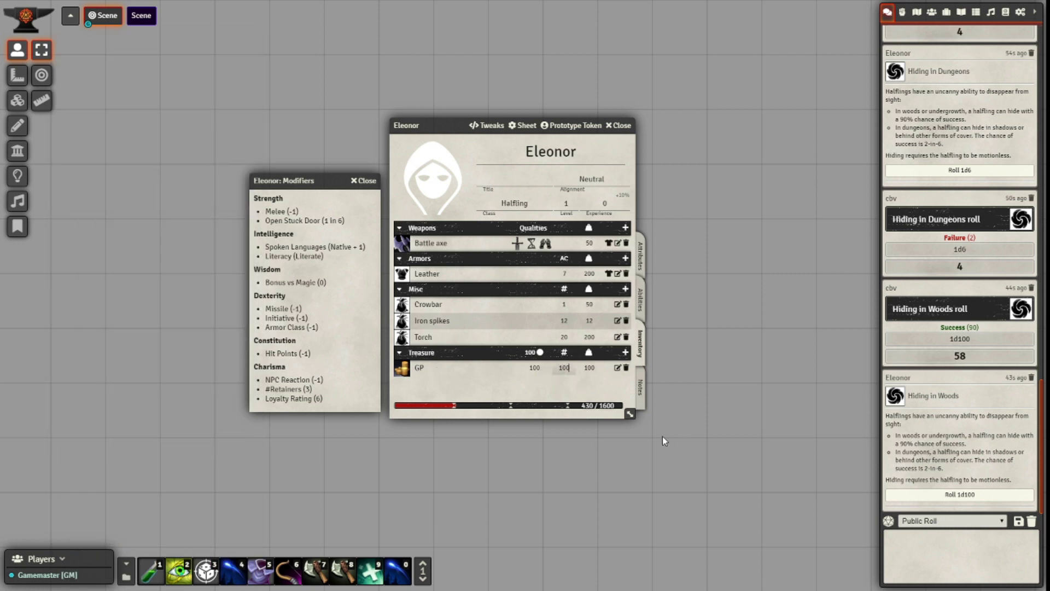
text(0)
key(Return)
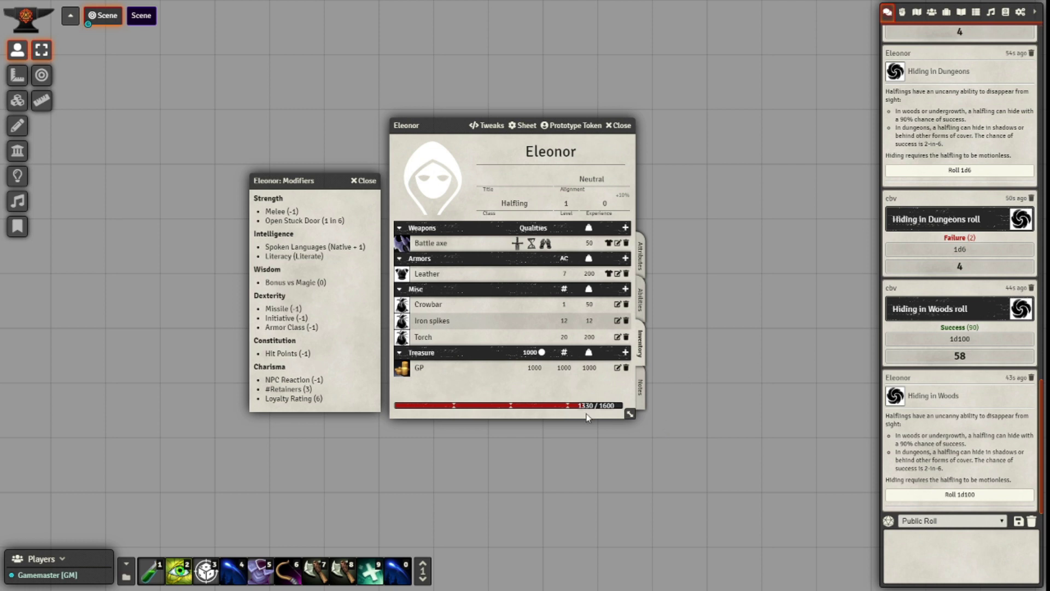
click(640, 262)
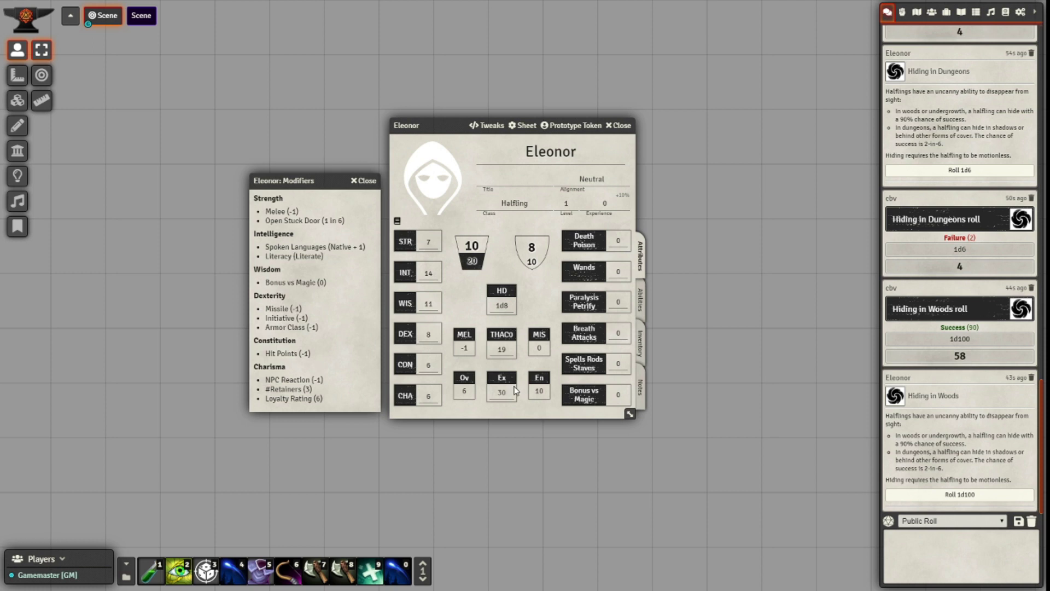
Step: Add Dwarvish to Eleonor's languages on the Notes tab
click(640, 388)
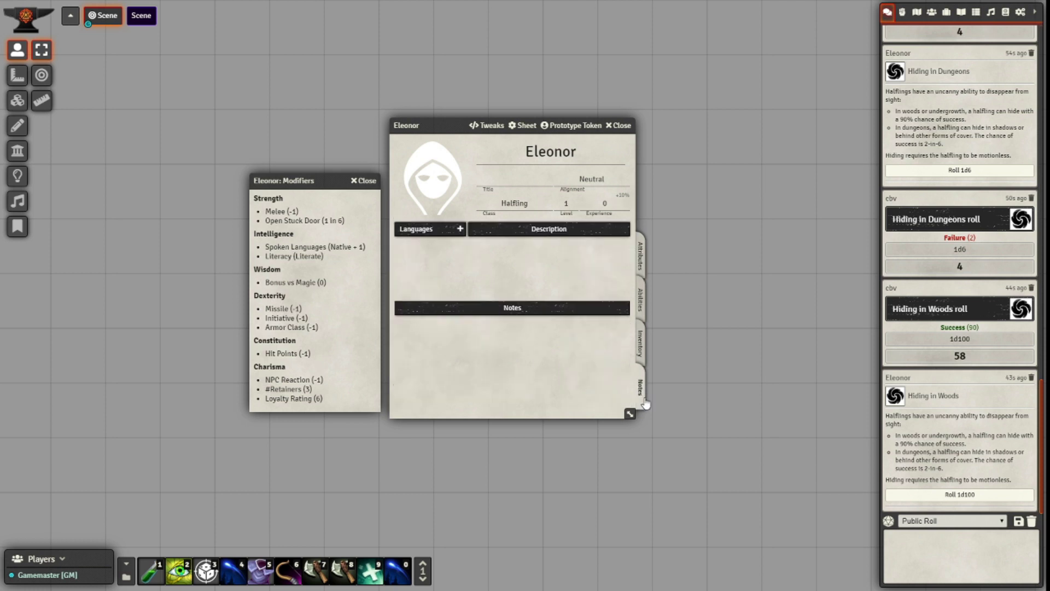
click(460, 228)
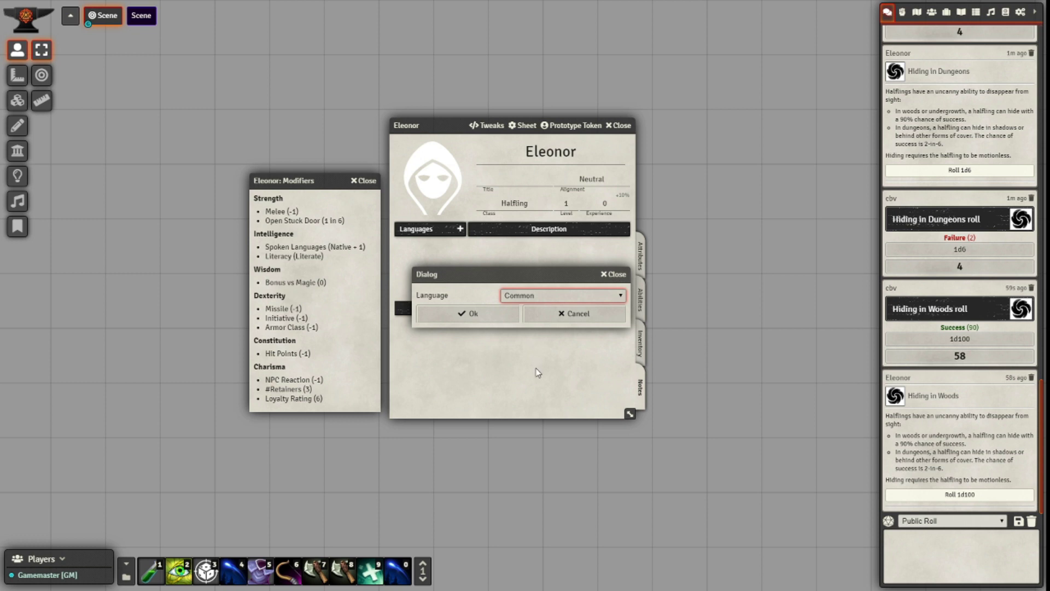
text(dw)
click(467, 313)
Step: Add Gnomish as Eleonor's second new language
click(460, 228)
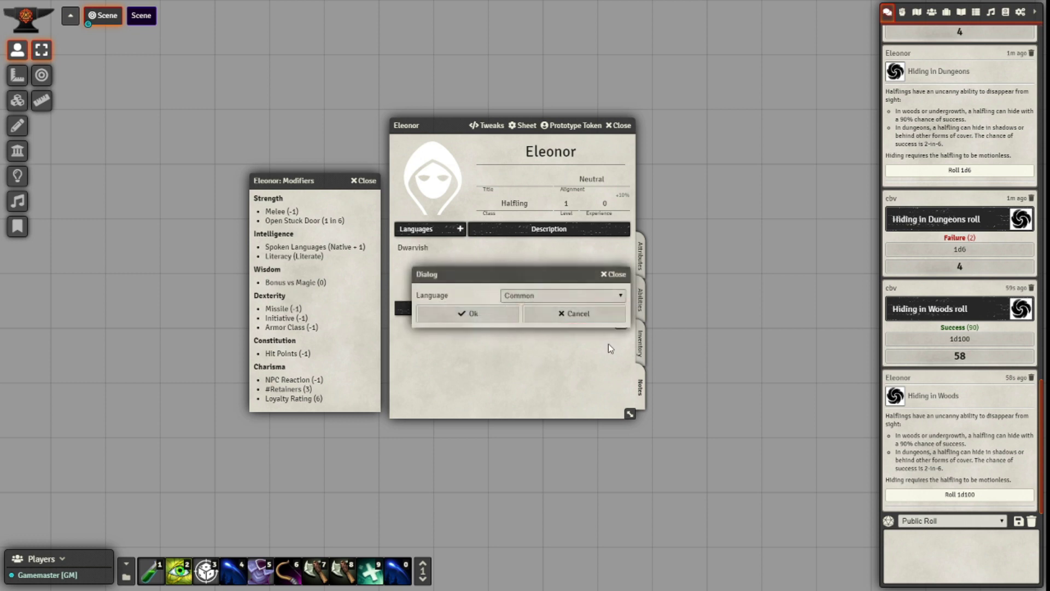
click(540, 292)
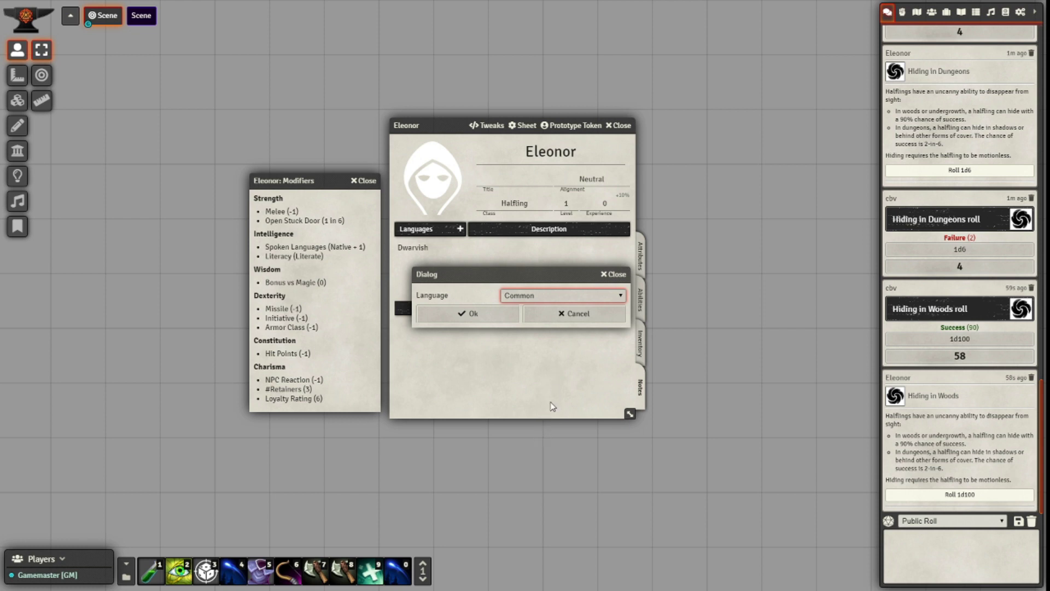
text(g)
click(470, 314)
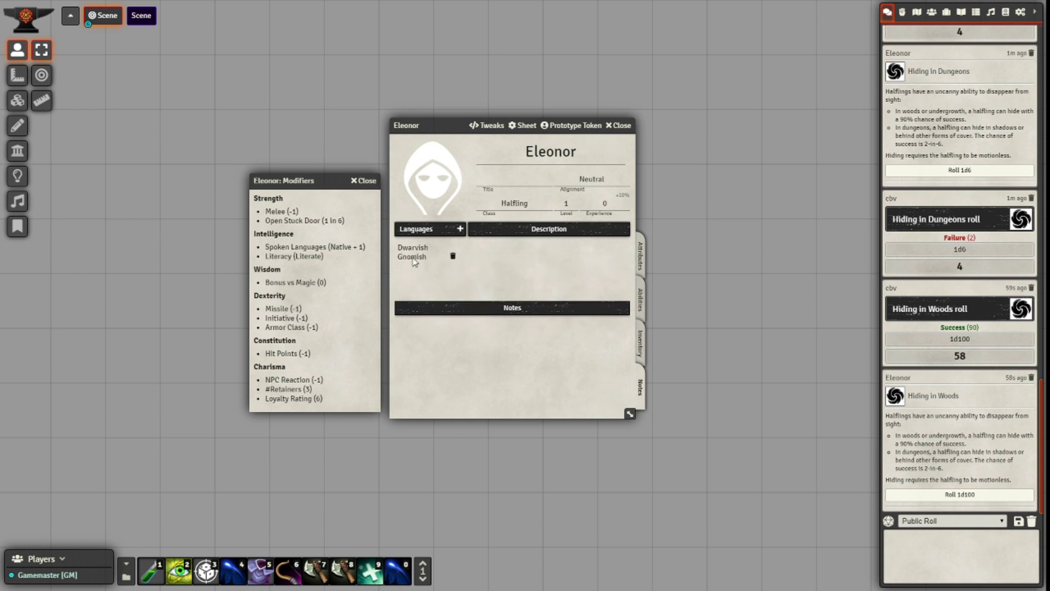
Step: Edit Eleonor's description, look through her Inventory and Abilities tabs, then close her sheet
mouse_move(479, 281)
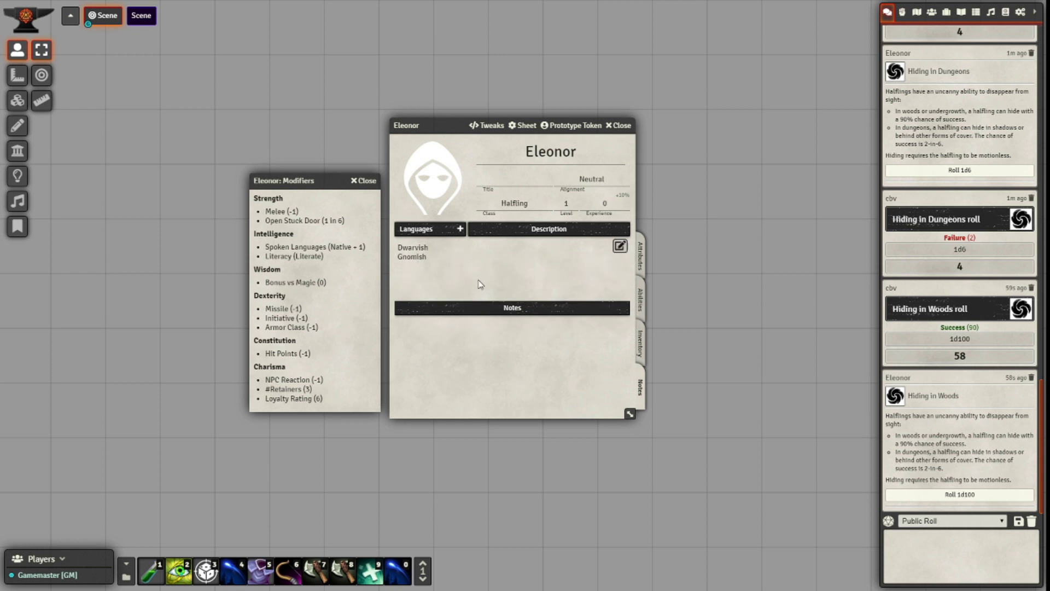
click(619, 246)
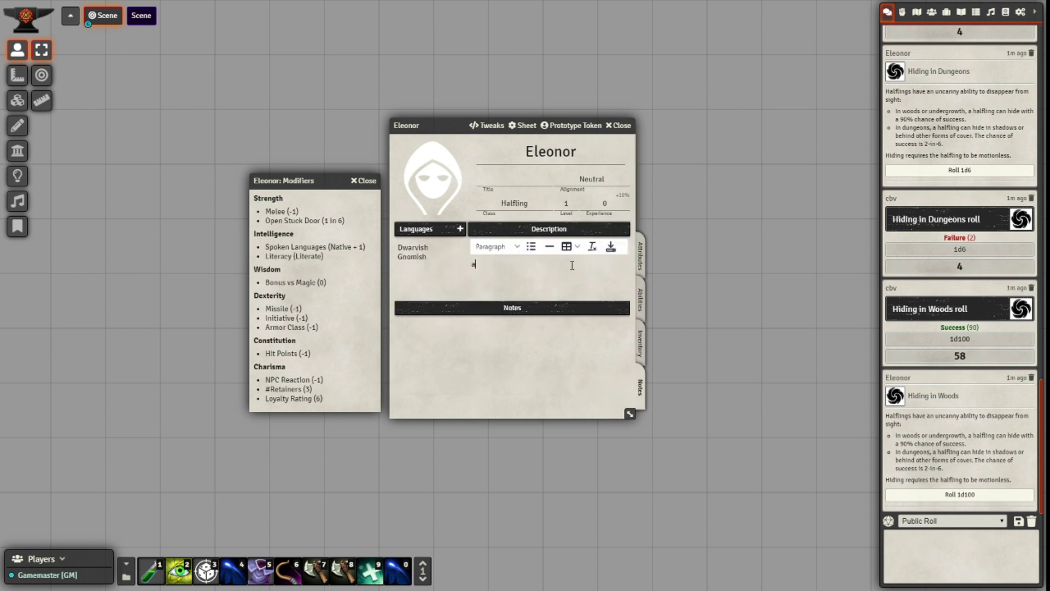
click(611, 246)
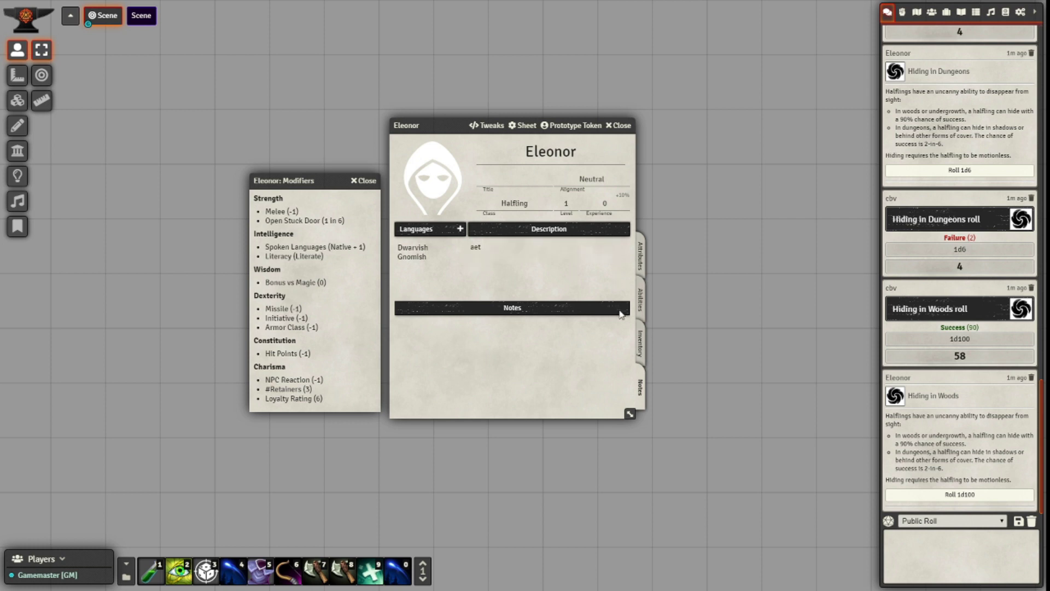
click(644, 352)
click(641, 304)
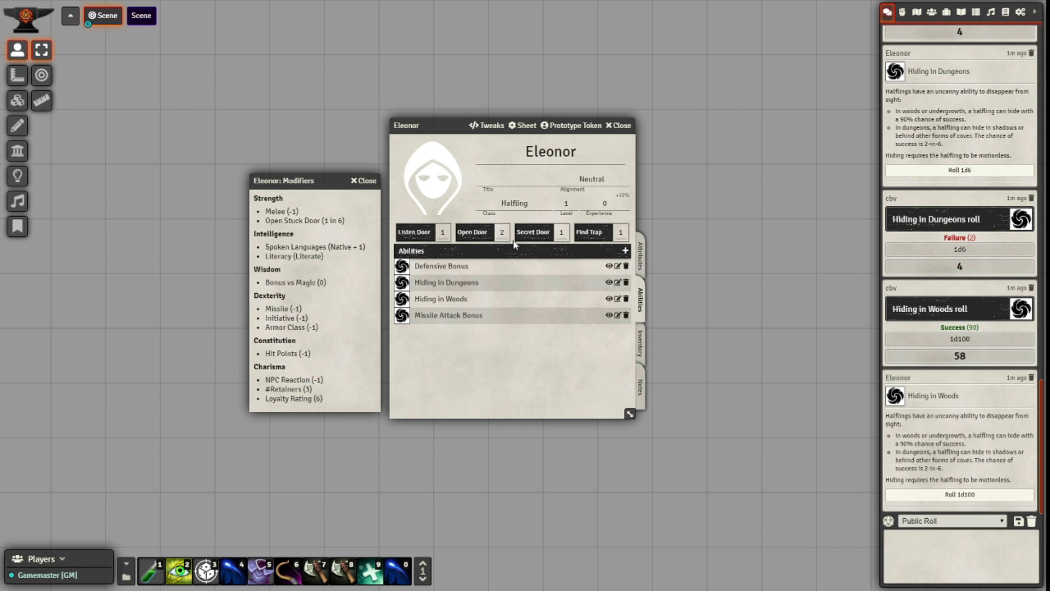
click(643, 270)
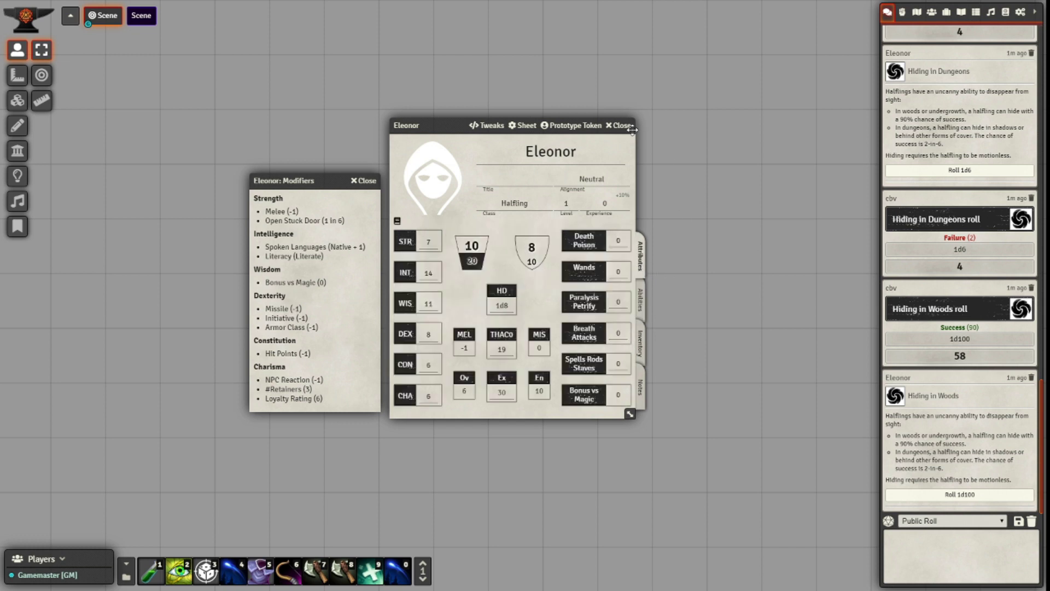
click(622, 125)
click(902, 11)
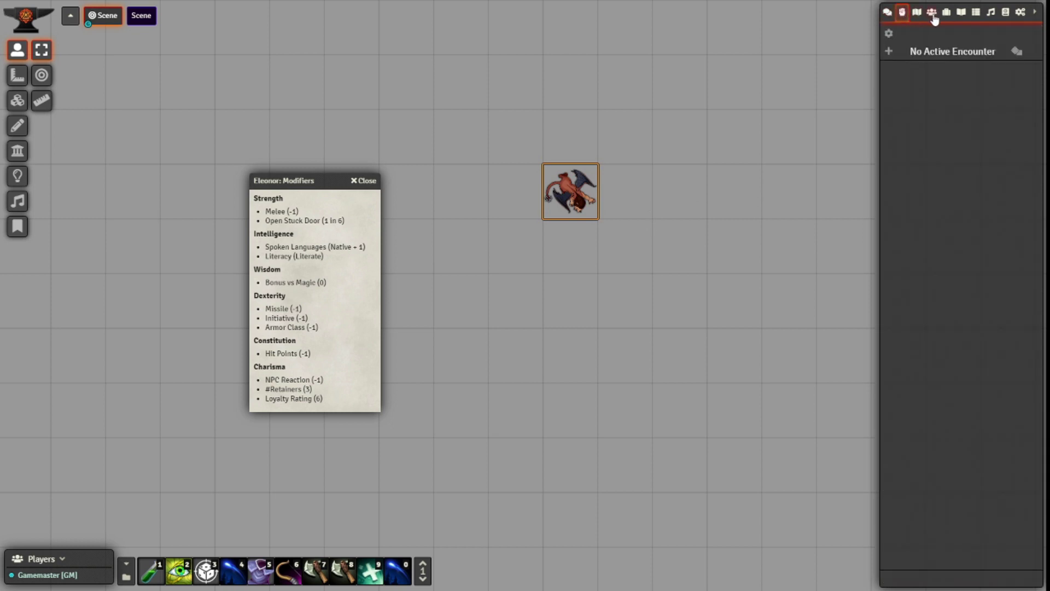
Step: Open the Manticore's sheet from the Actors list and move it to the left
click(931, 12)
double_click(558, 200)
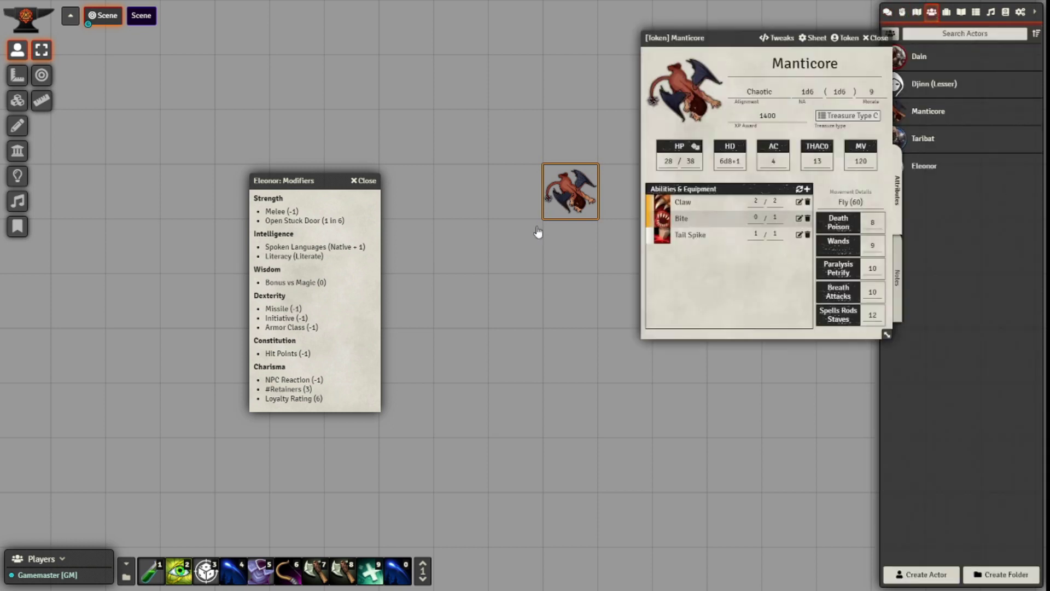
click(363, 180)
drag(651, 46, 182, 96)
click(887, 11)
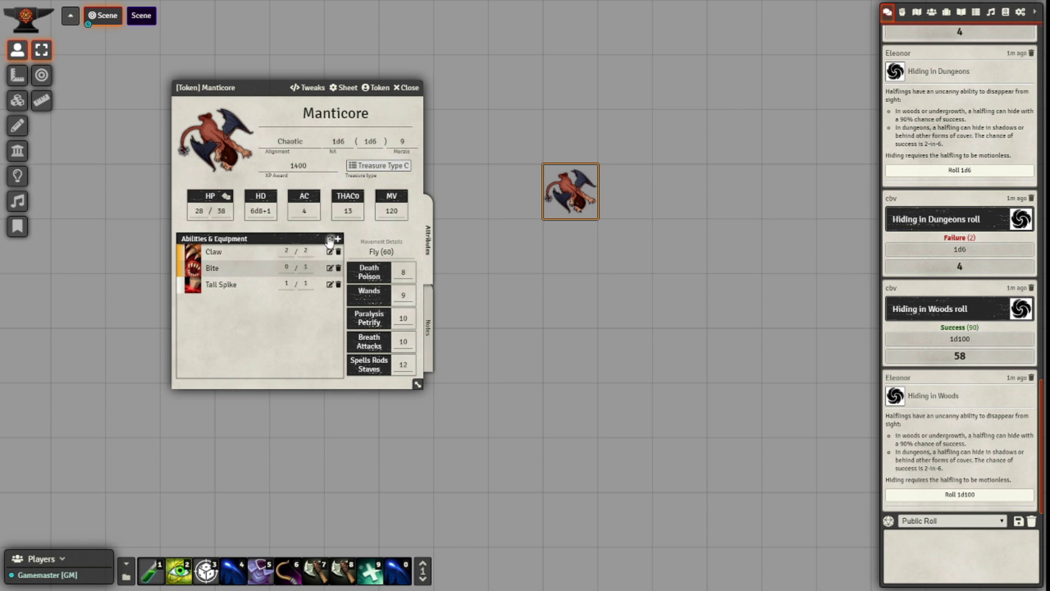
Step: Roll two Manticore Bite attacks, one missing and one hitting for 6, then open Bite's save setting
click(195, 269)
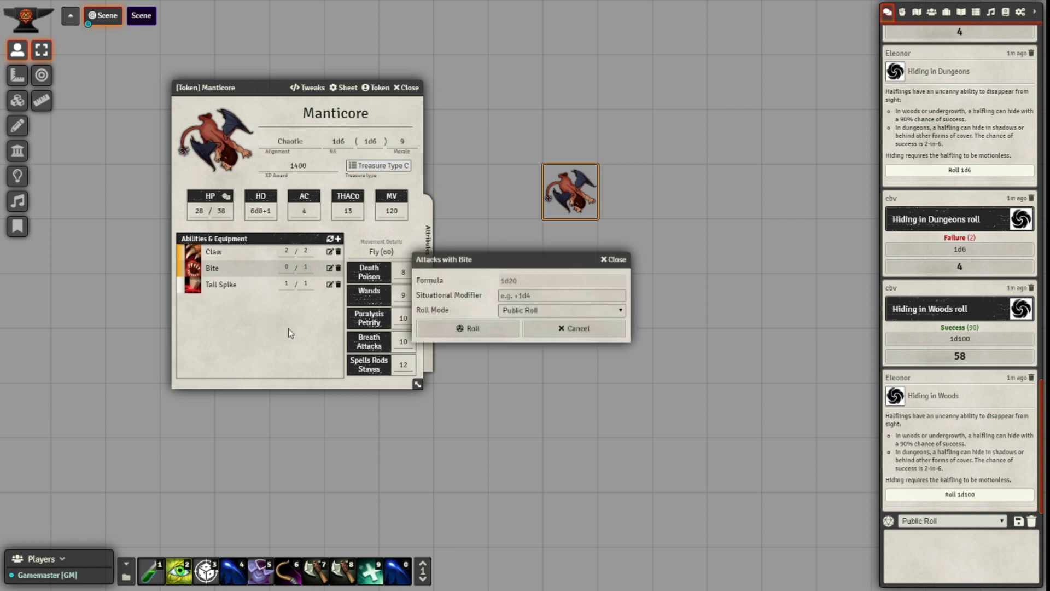
click(467, 327)
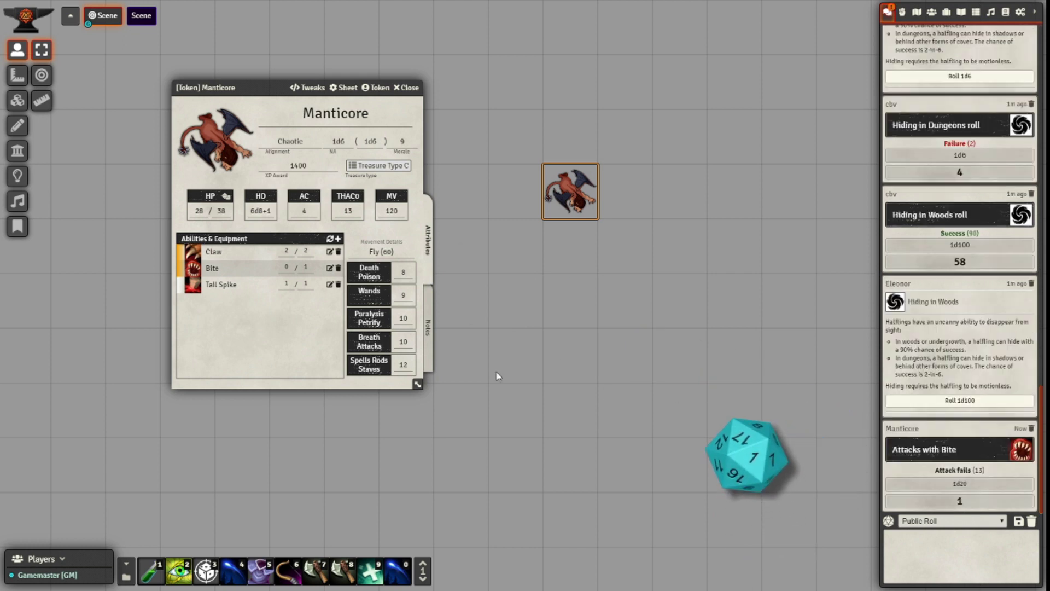
click(195, 269)
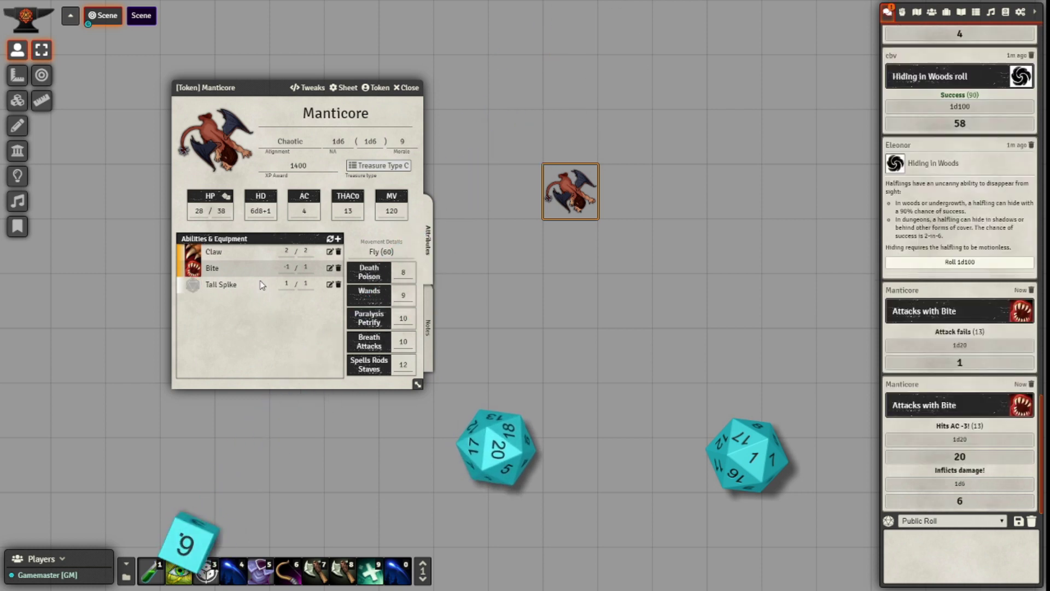
click(330, 268)
click(419, 348)
Step: Set Bite's save to Death Poison (D), roll a bite hitting AC 1 for 4, then roll a successful save of 18
click(407, 377)
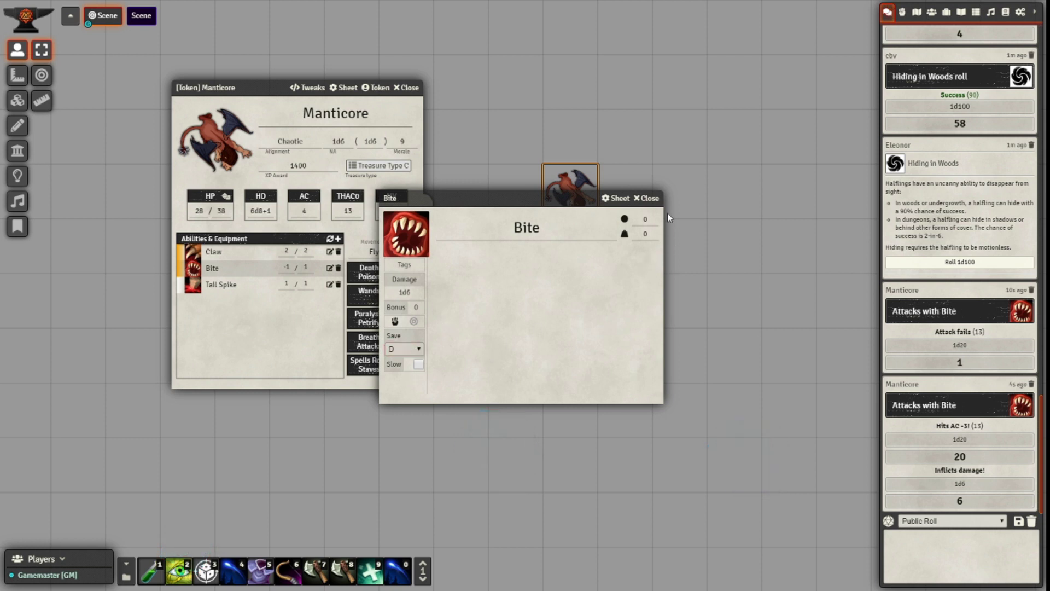
click(647, 198)
click(193, 268)
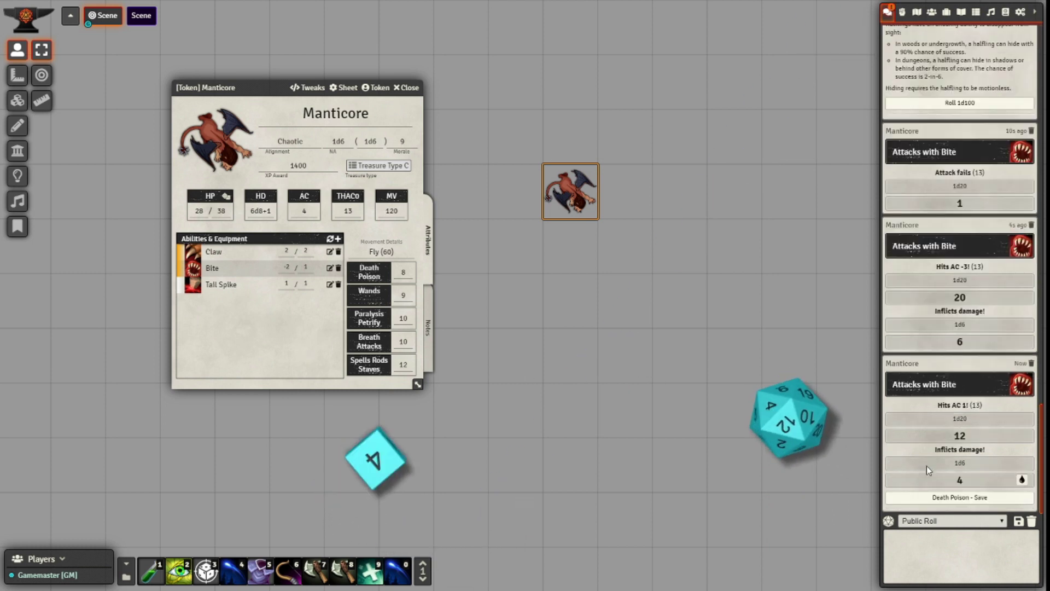
click(985, 497)
click(466, 328)
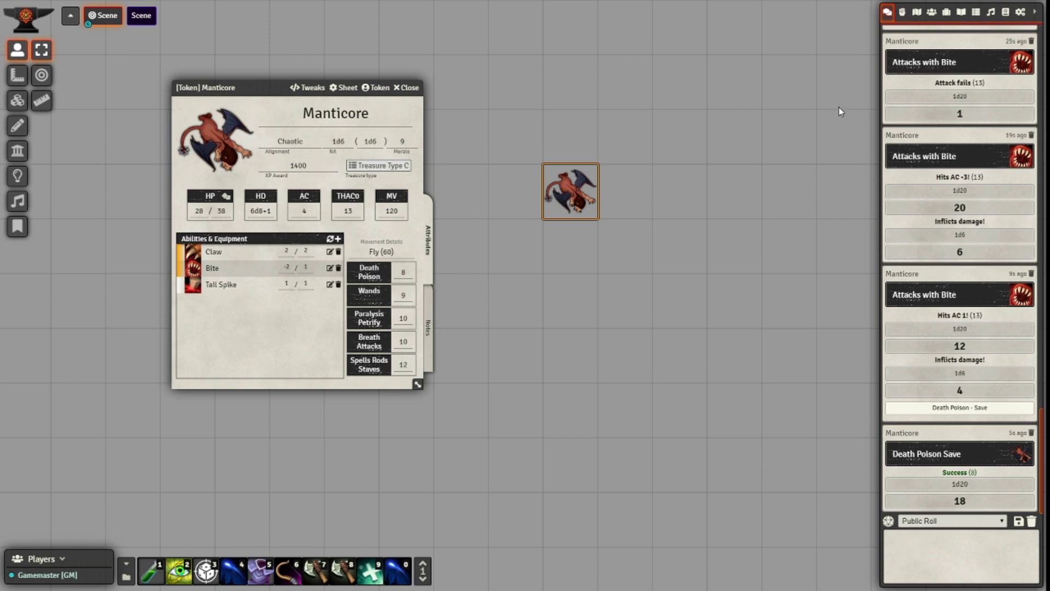
Step: Open the Party Overview at the lower left and add Eleonor to the party
click(933, 11)
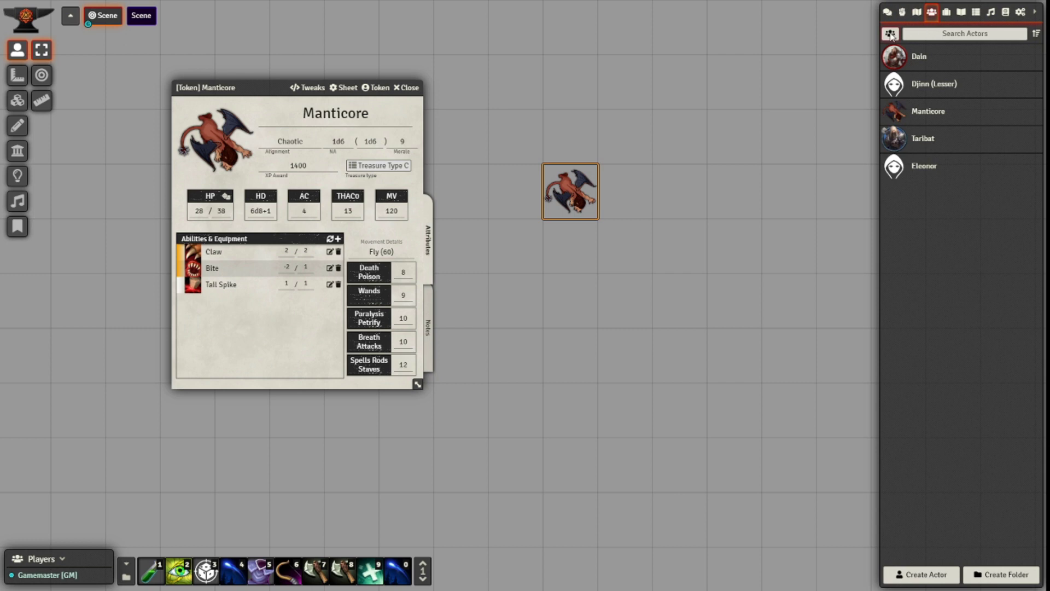
click(891, 34)
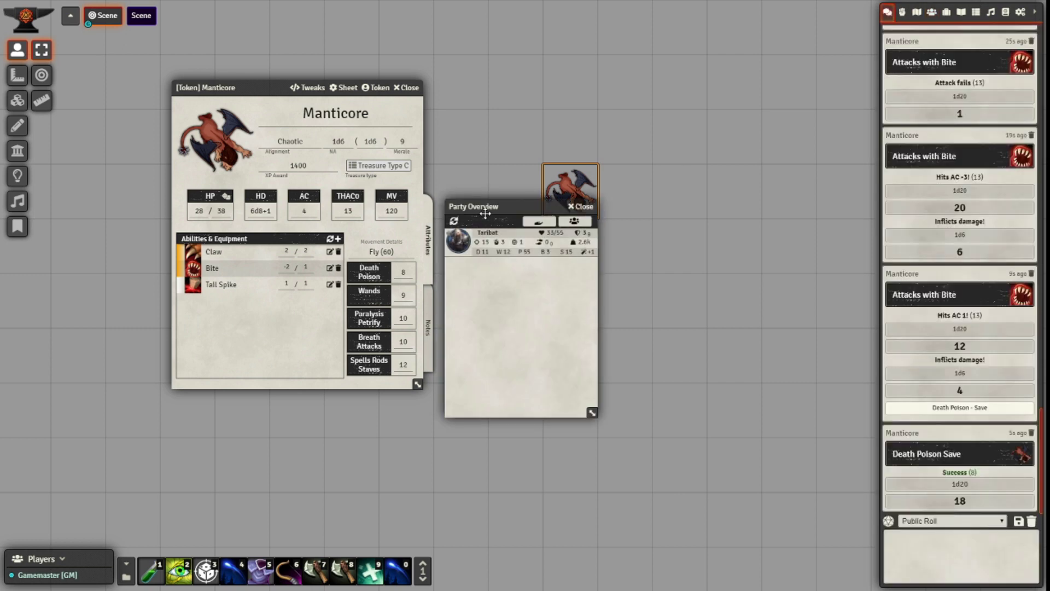
drag(485, 211, 101, 306)
click(191, 315)
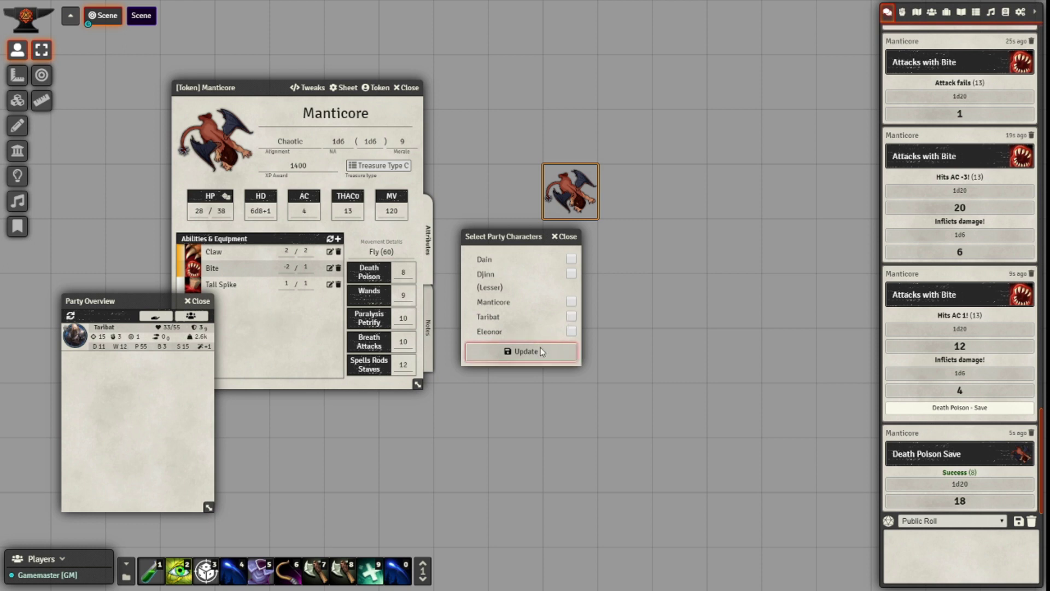
click(571, 331)
click(525, 351)
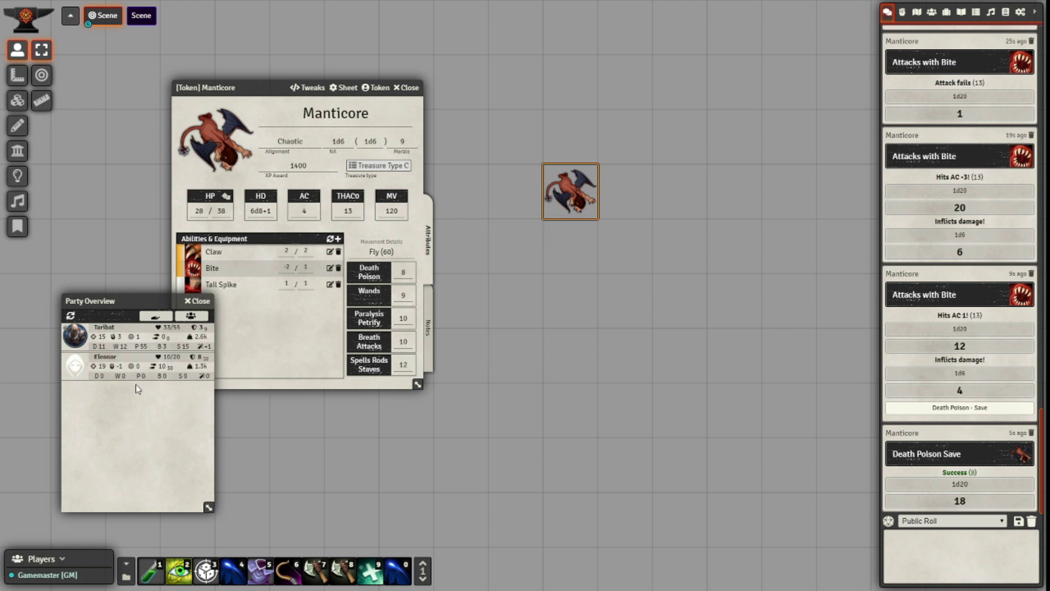
Step: Open and close Taribat's character sheet, then close the Manticore's sheet
click(74, 336)
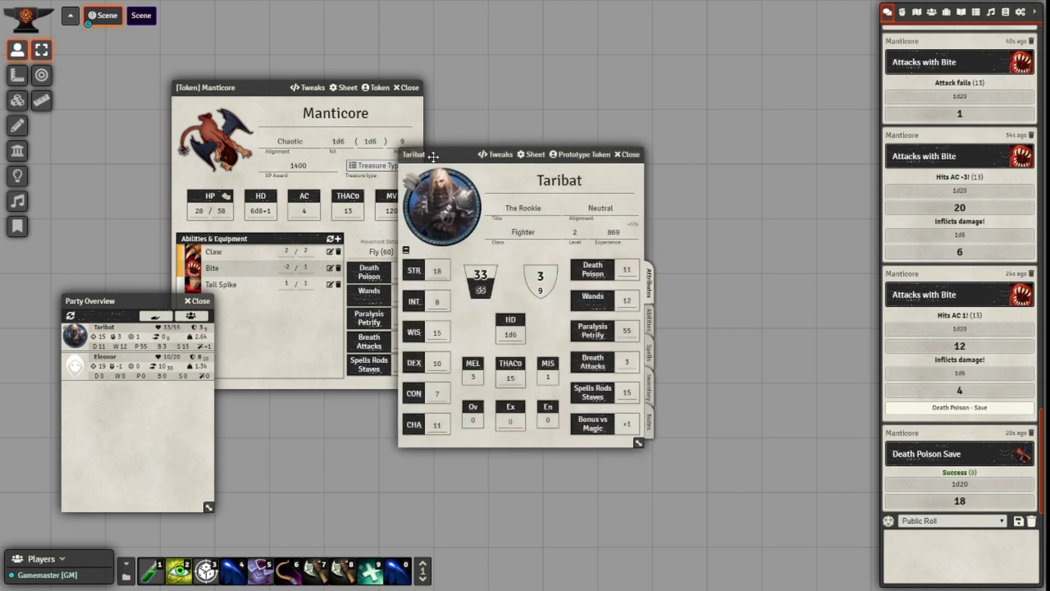
drag(433, 156, 650, 117)
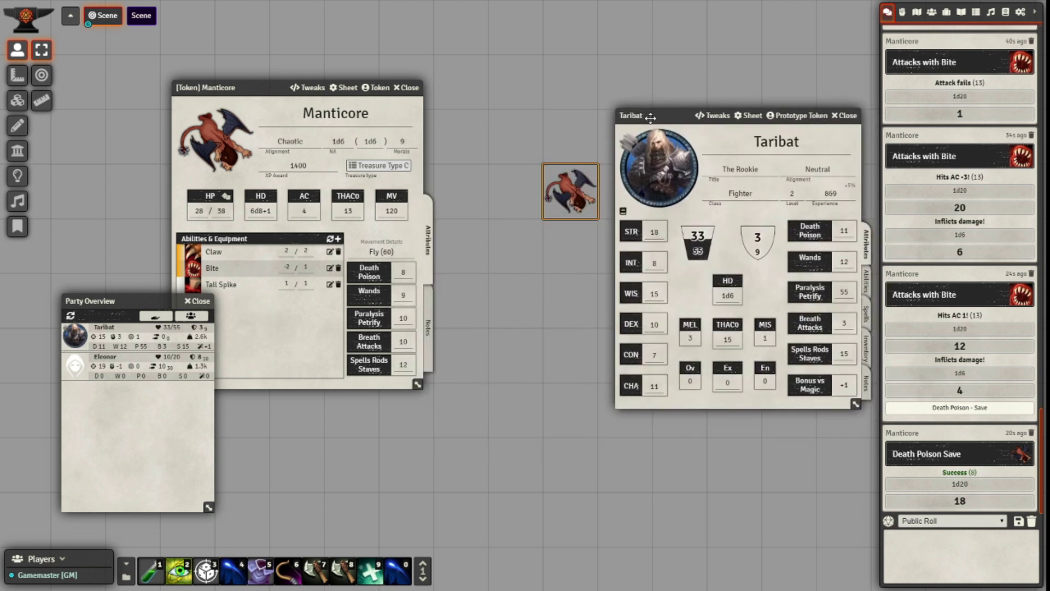
click(853, 117)
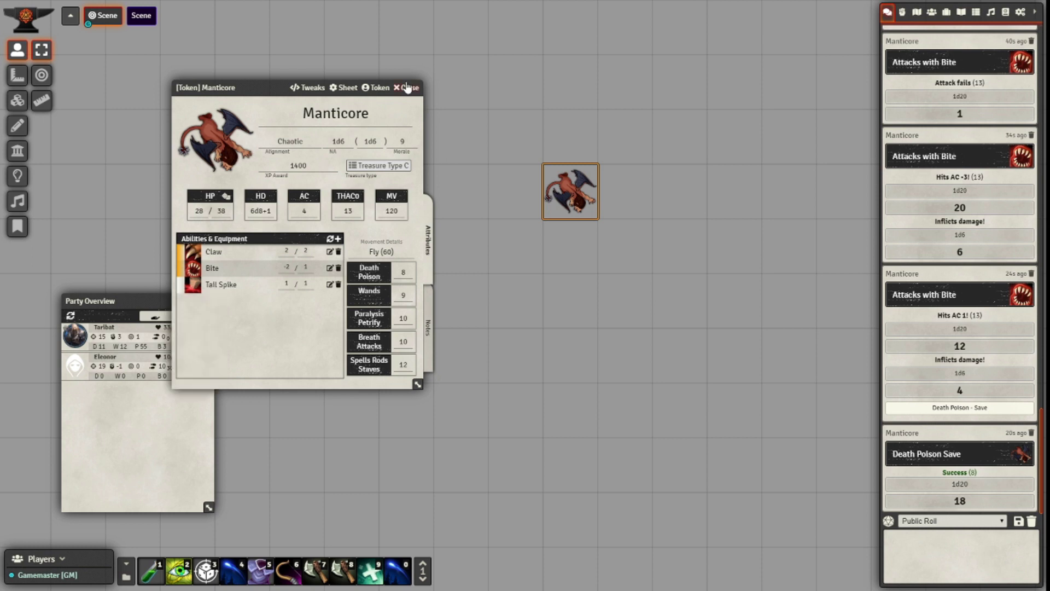
click(408, 88)
click(931, 12)
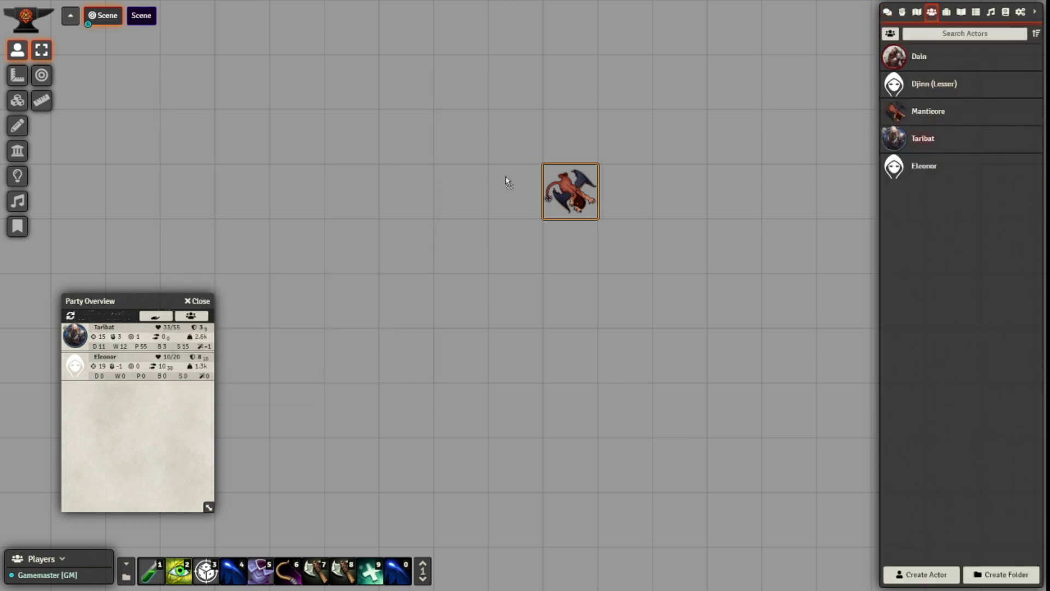
Step: Put Taribat's token beside the Manticore and add Taribat, Eleonor and the Manticore to combat
drag(499, 192, 516, 196)
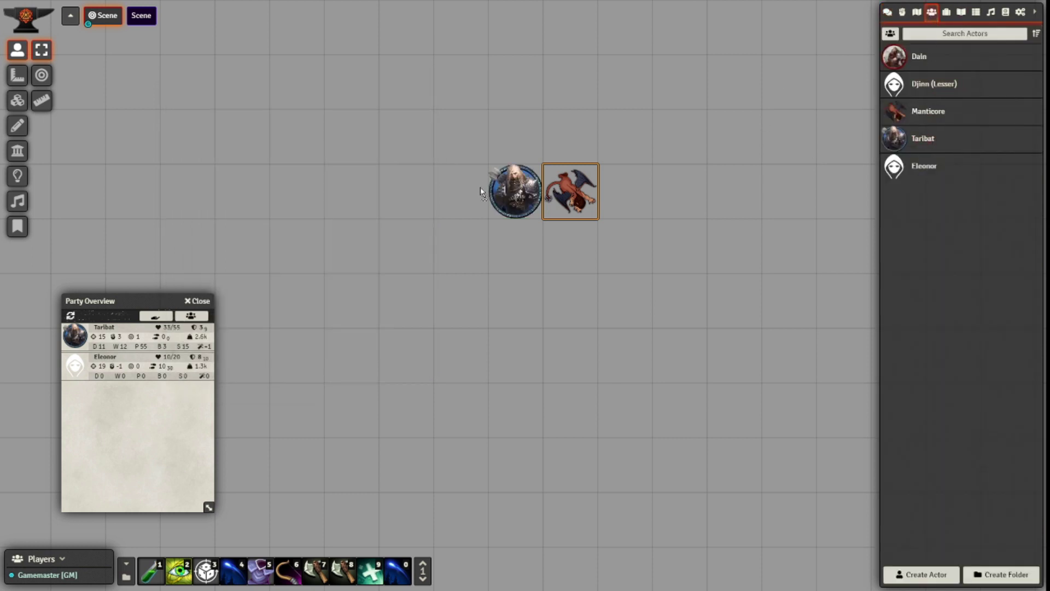
click(887, 12)
click(901, 11)
right_click(498, 198)
click(562, 220)
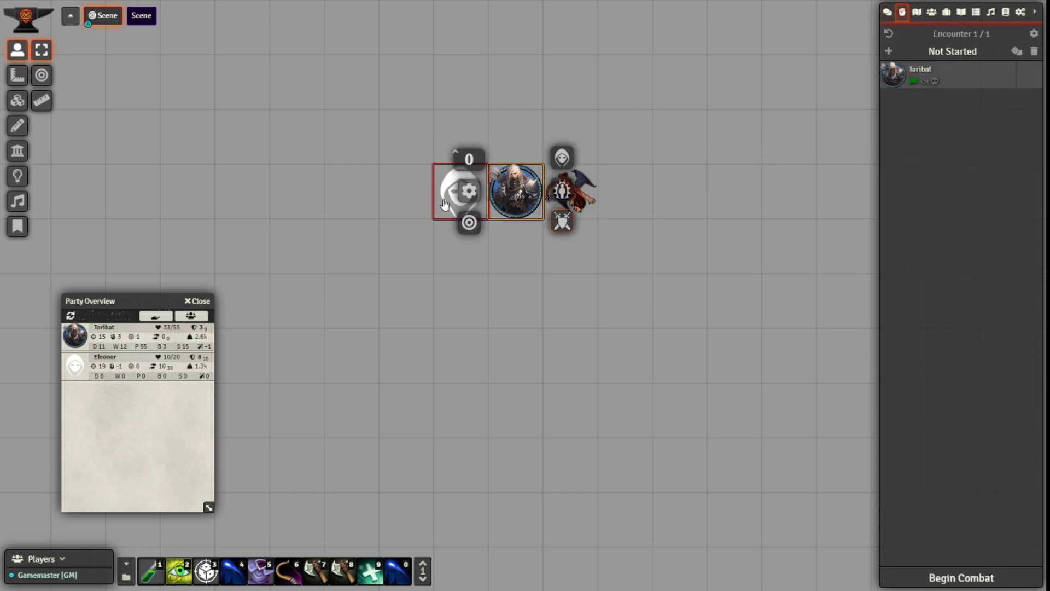
right_click(483, 211)
click(507, 222)
right_click(570, 192)
click(617, 222)
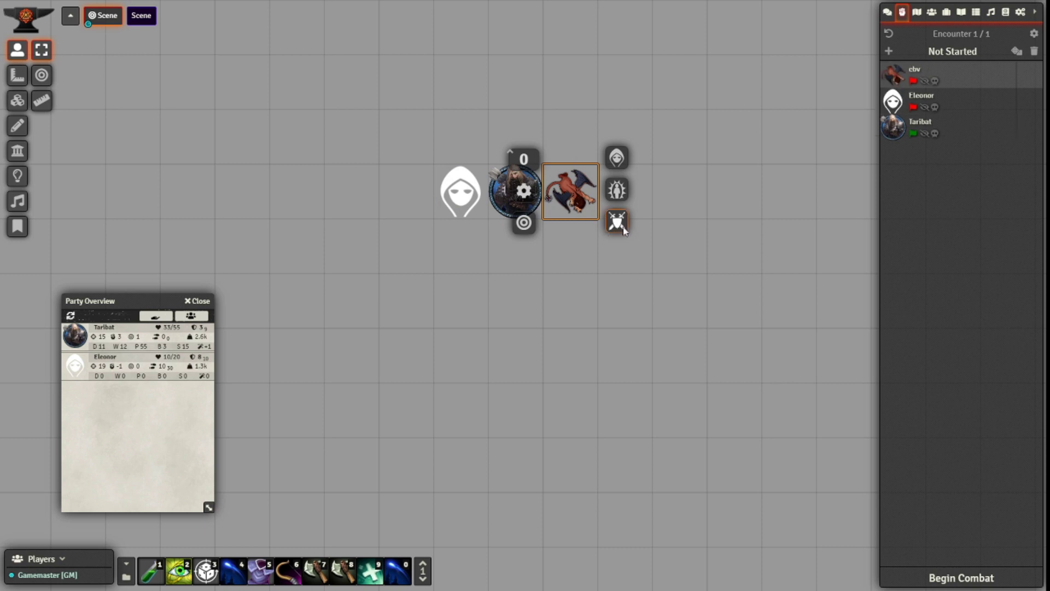
Step: Set Eleonor's initiative group to green in the Combat Tracker
click(460, 191)
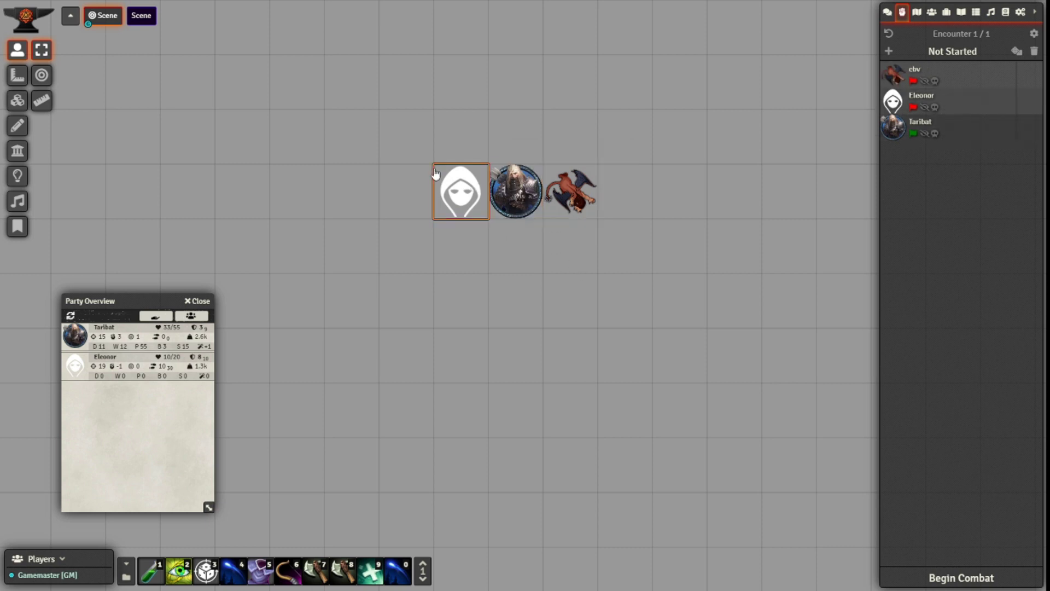
click(918, 108)
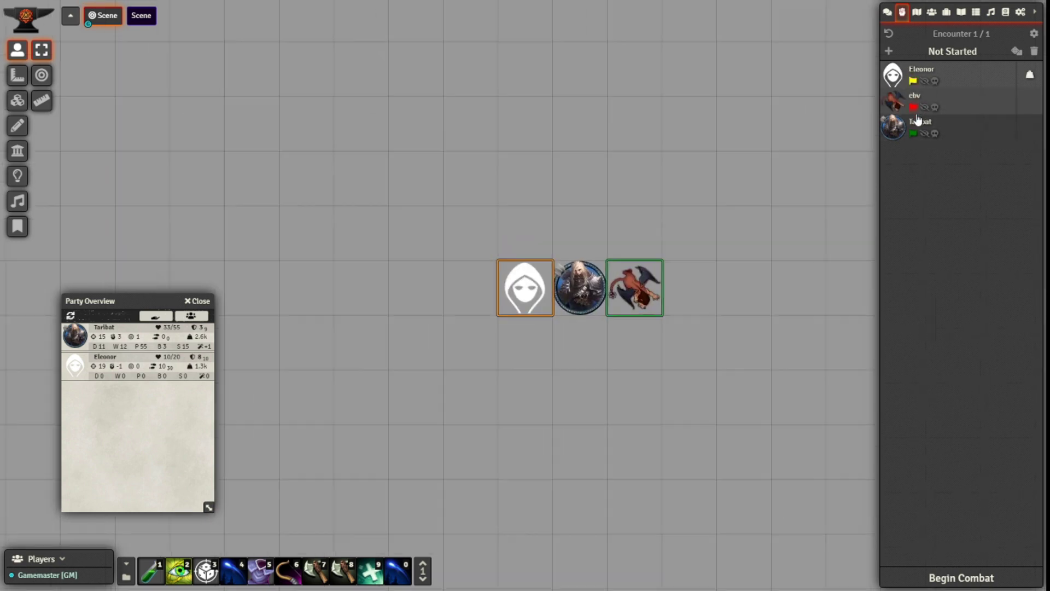
click(913, 82)
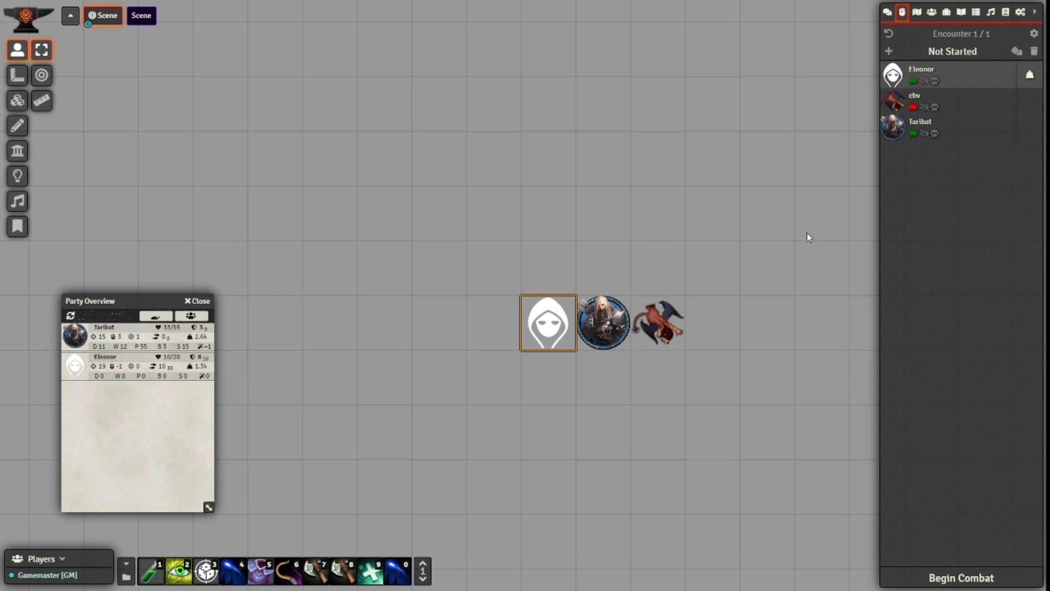
Step: Unequip the Battle axe in Eleonor's inventory
double_click(1033, 77)
click(647, 371)
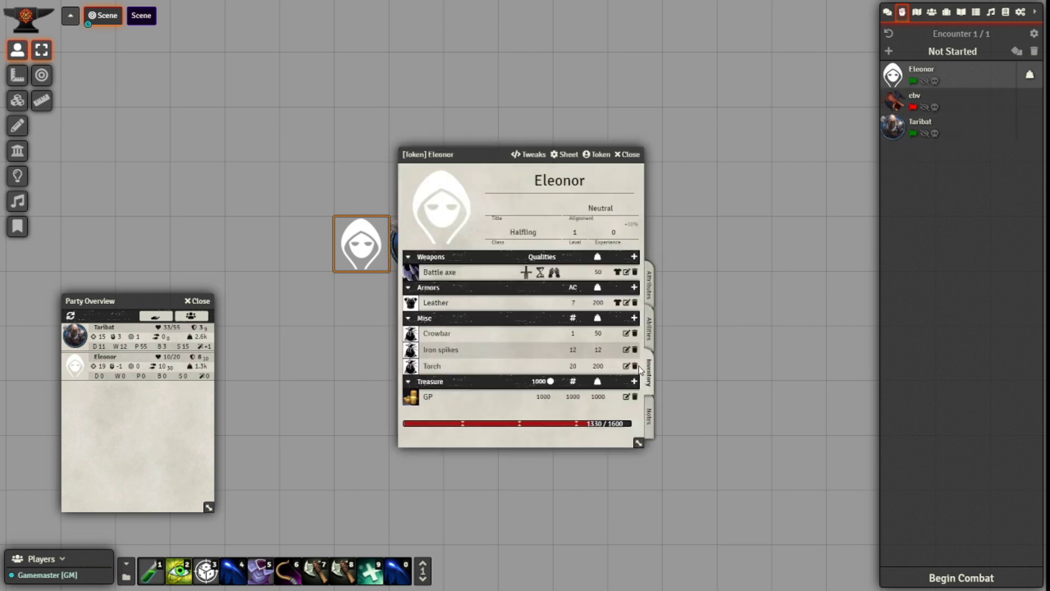
click(617, 271)
Step: Roll initiative for all combatants, begin combat, advance rounds, and review the group initiative rolls in chat
right_click(996, 83)
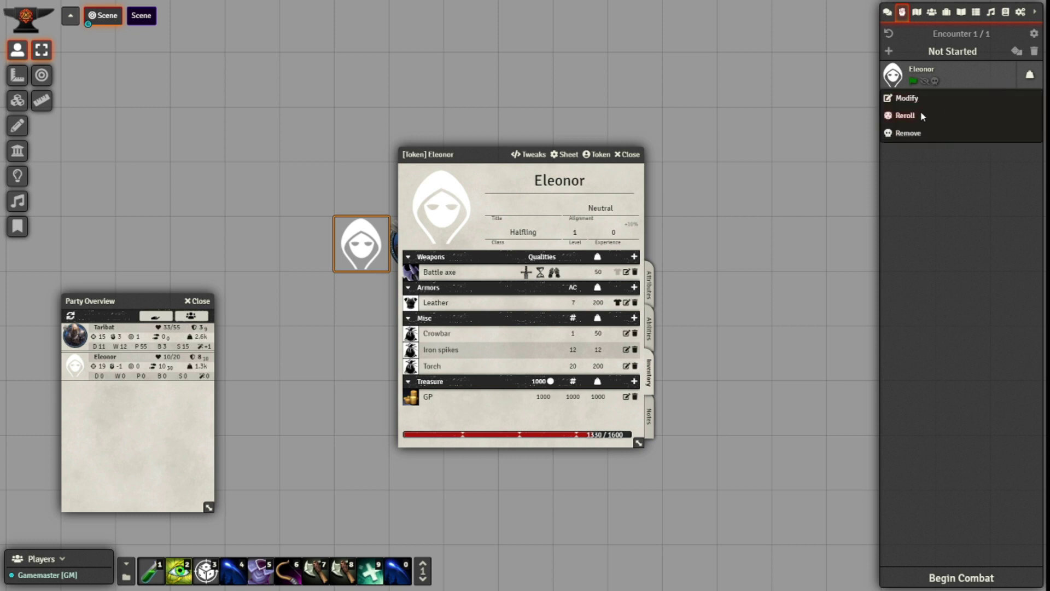
click(922, 114)
click(1017, 51)
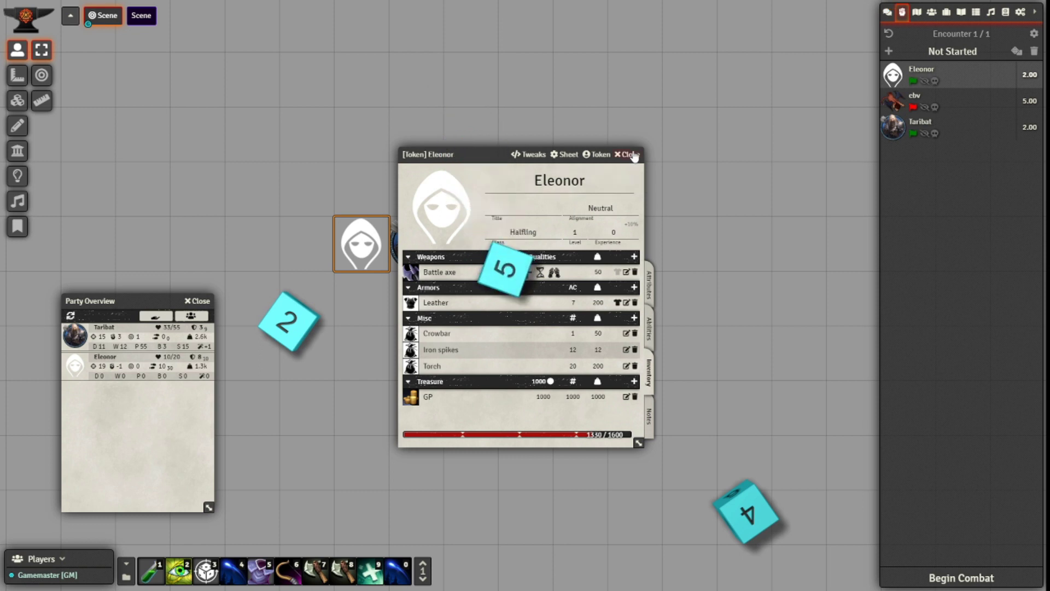
click(1028, 579)
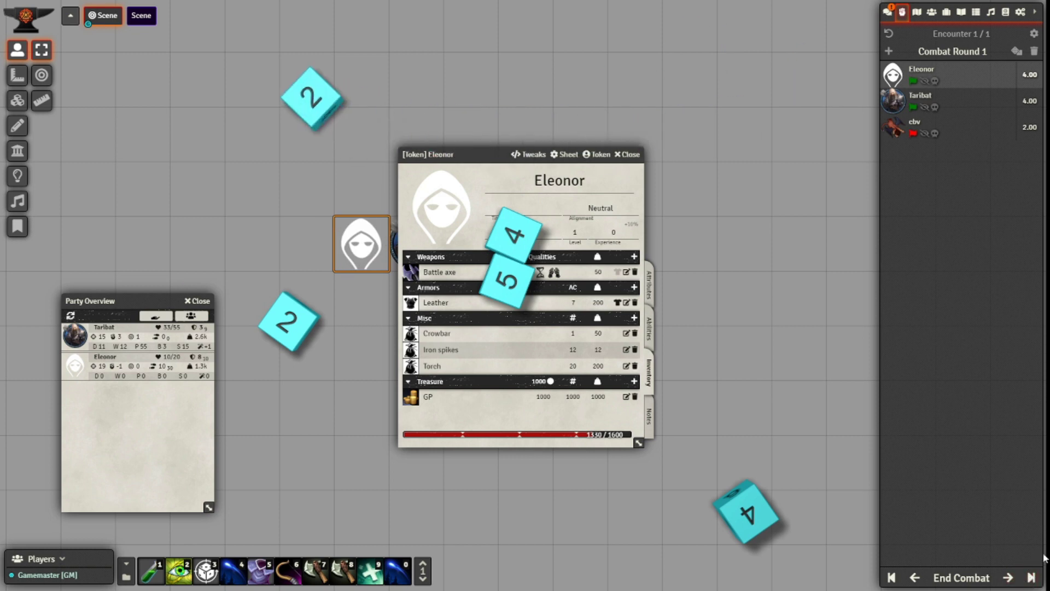
click(1031, 579)
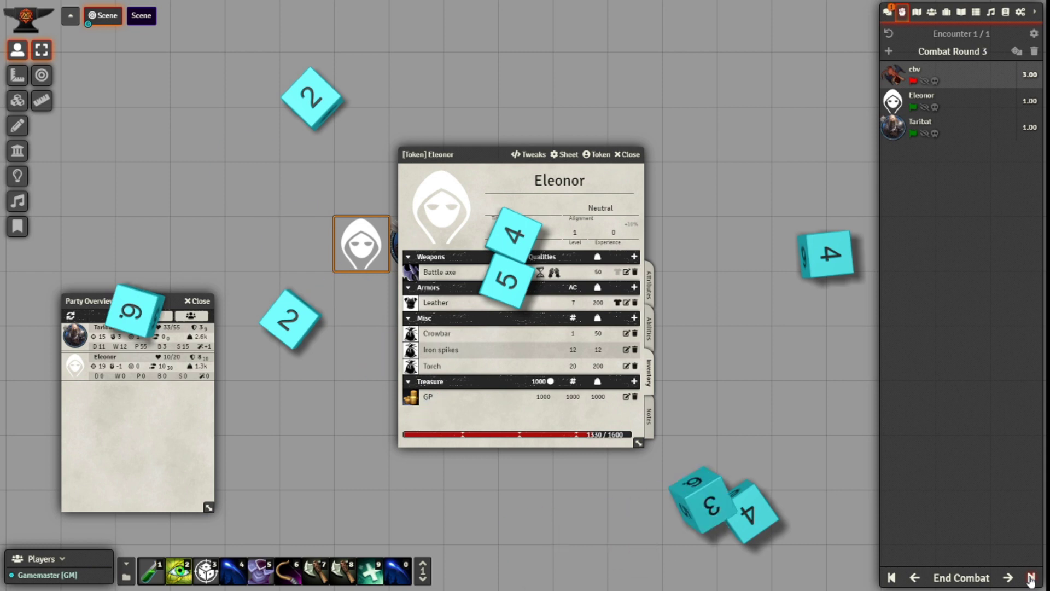
click(887, 11)
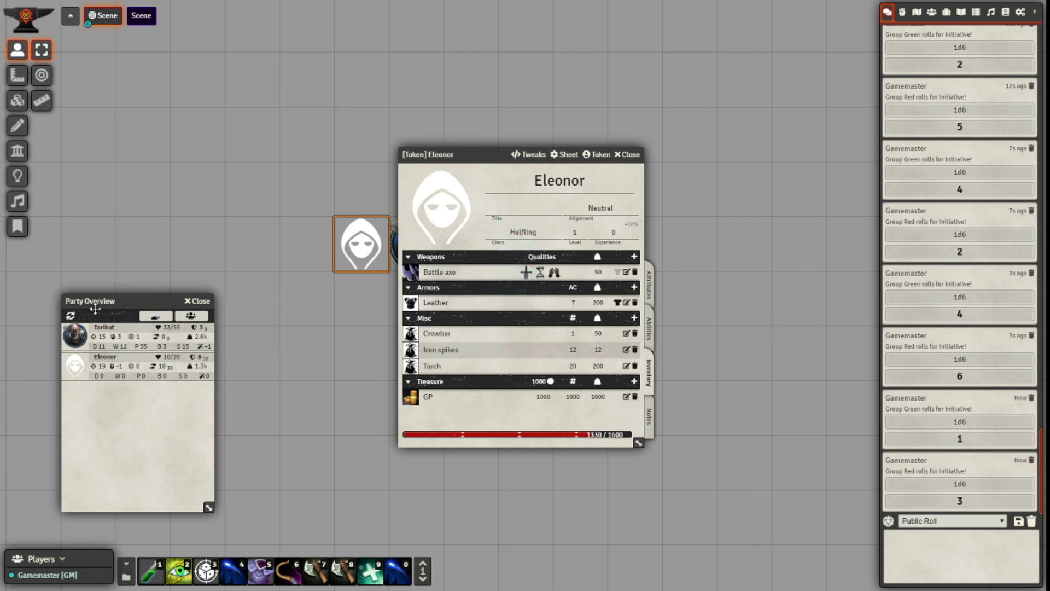
Step: Deal 200 experience to the party from the Party Overview
drag(94, 306, 127, 255)
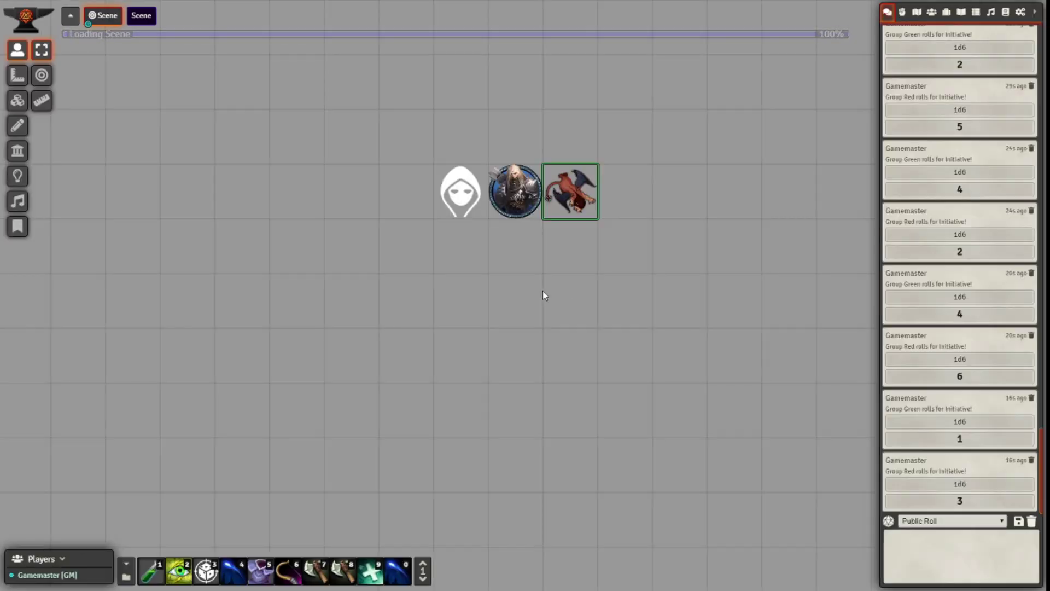
click(931, 12)
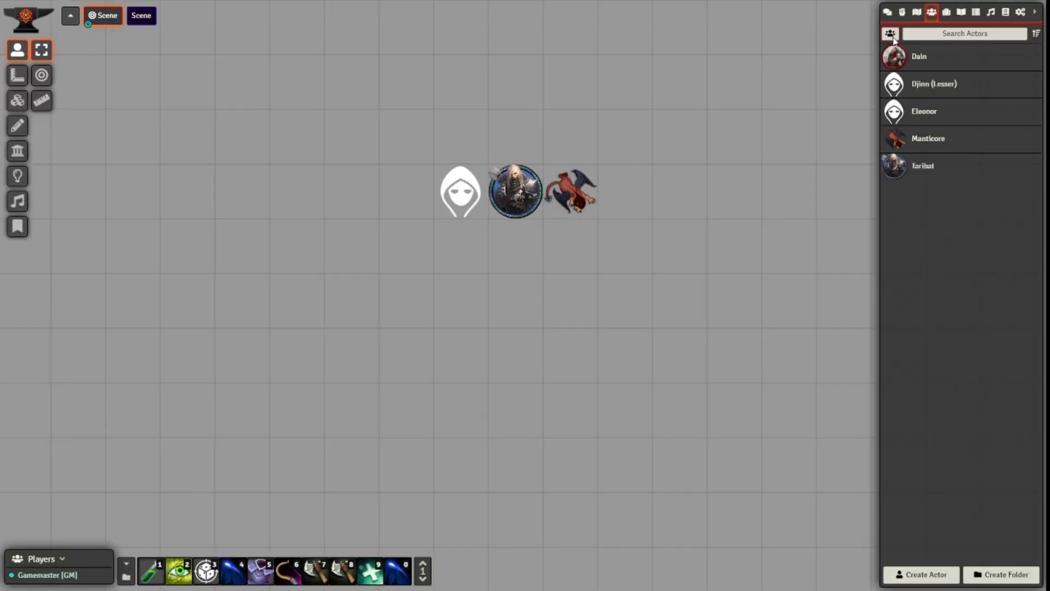
click(896, 34)
click(888, 12)
drag(485, 209, 183, 226)
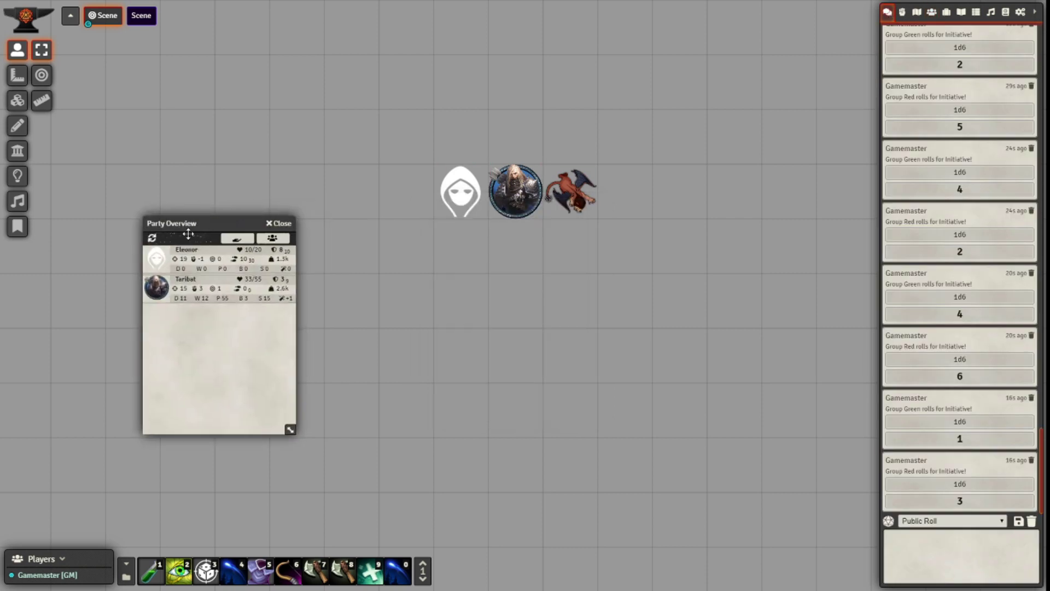
click(534, 294)
text(200)
click(497, 315)
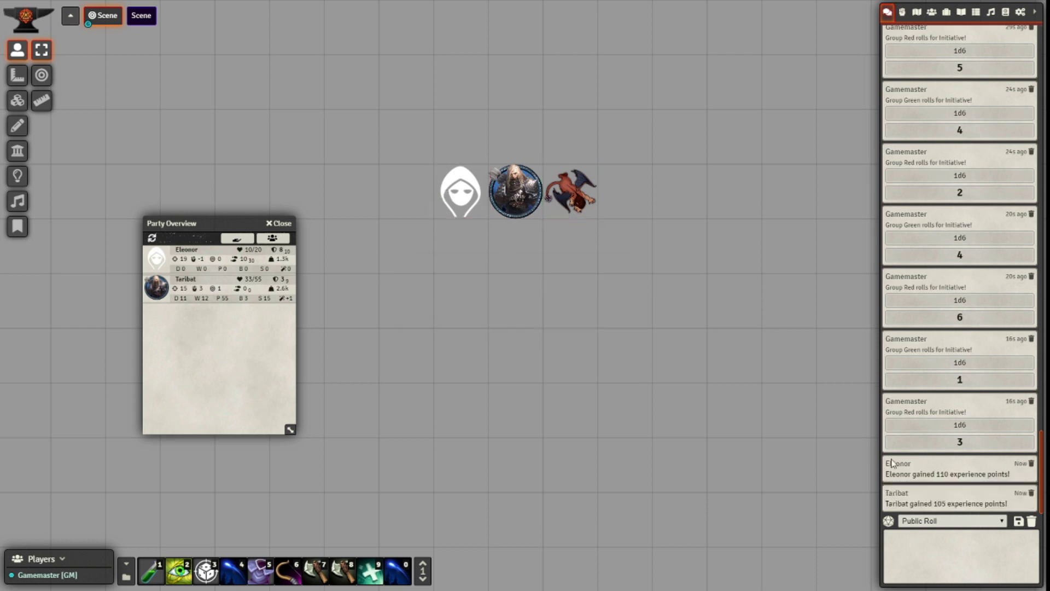
Step: Check Eleonor's sheet for her 110 XP, then close the Party Overview
double_click(461, 191)
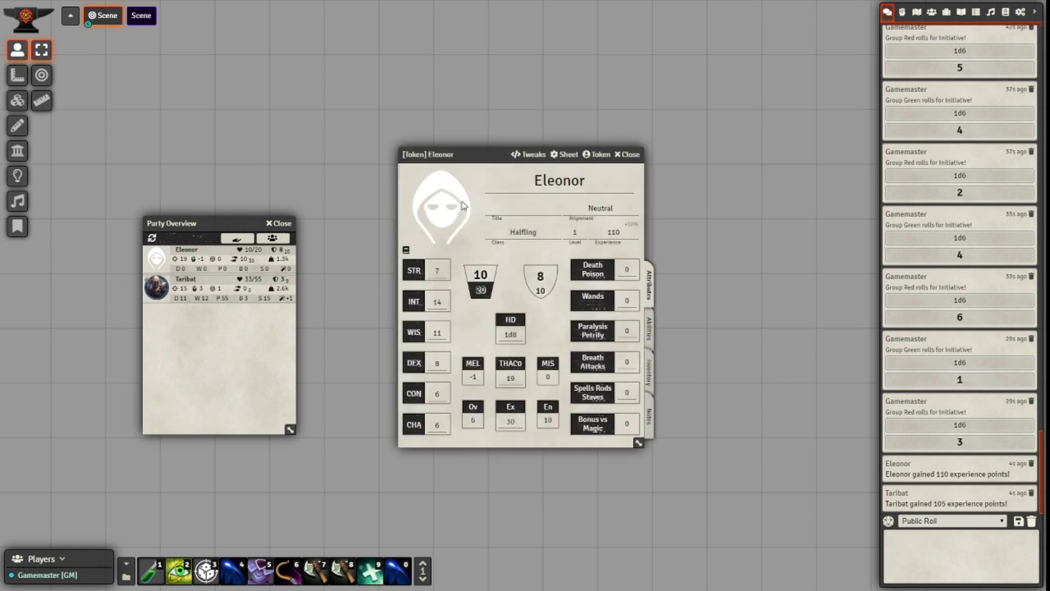
click(634, 155)
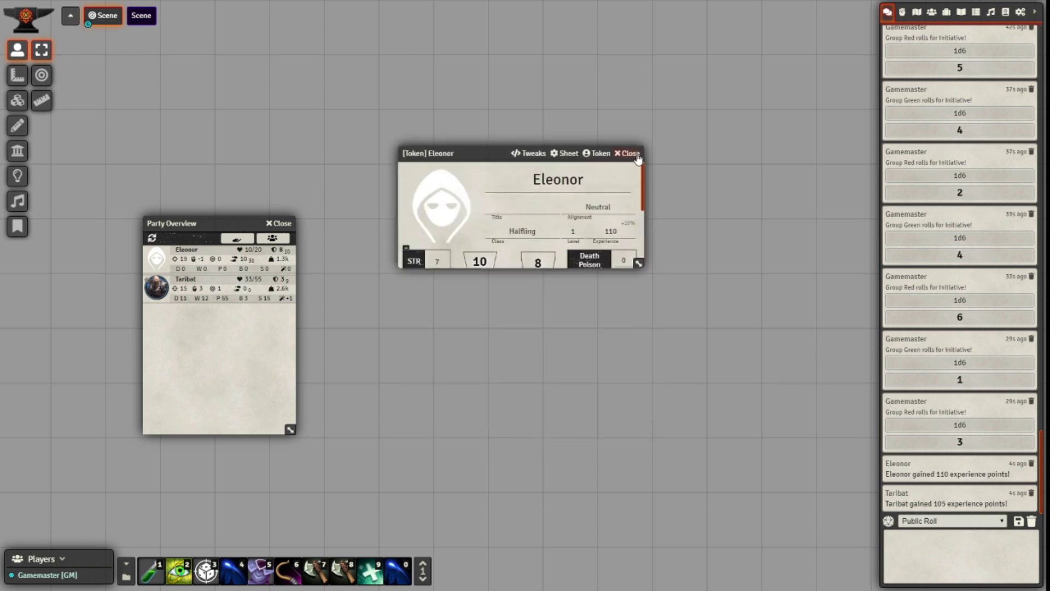
click(284, 224)
Step: Open Taribat's character sheet and save his tweak settings twice
click(991, 13)
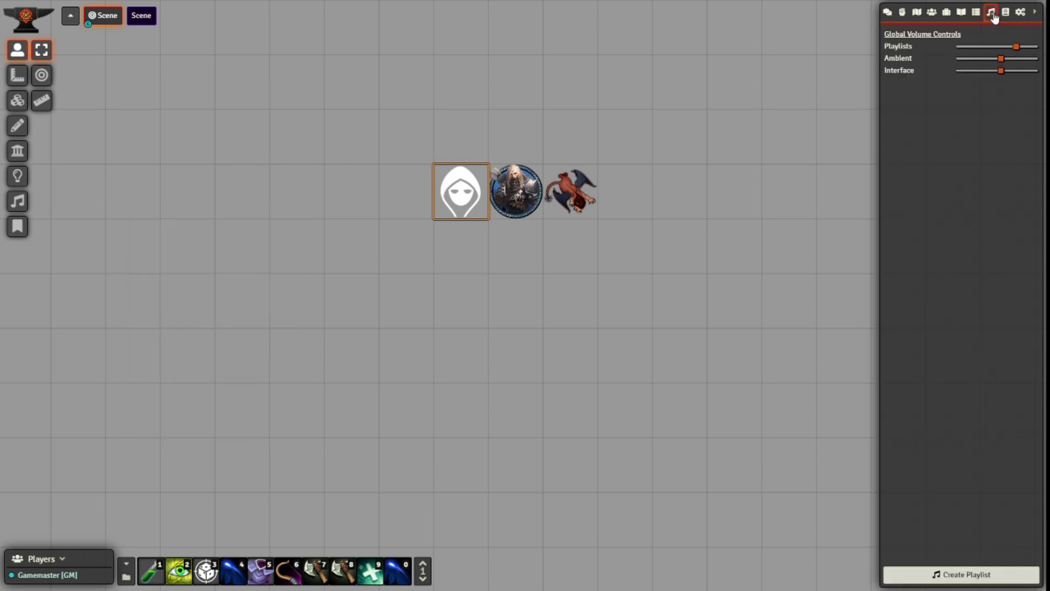
click(945, 12)
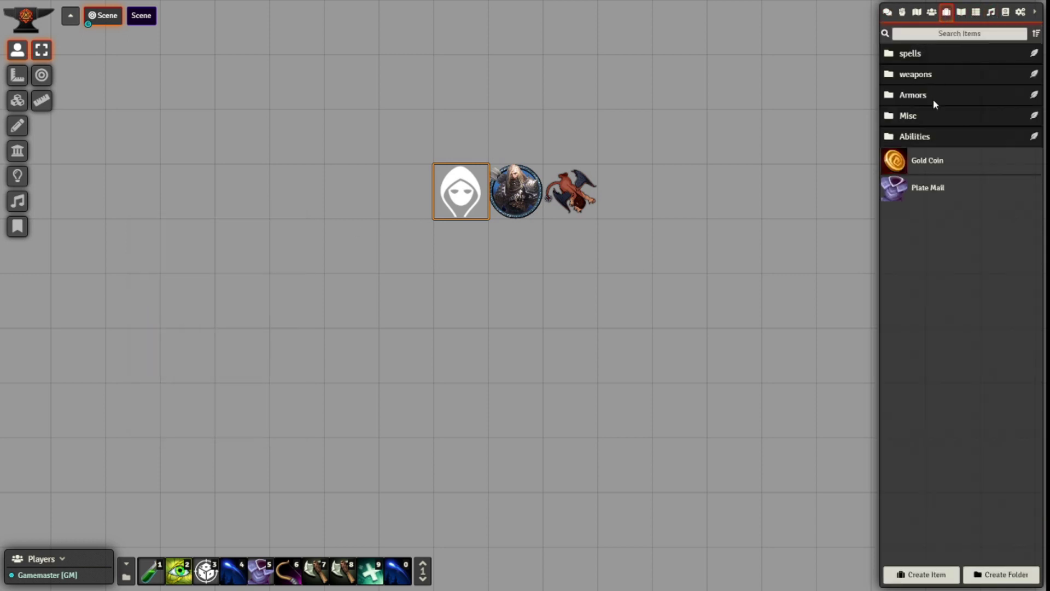
double_click(516, 192)
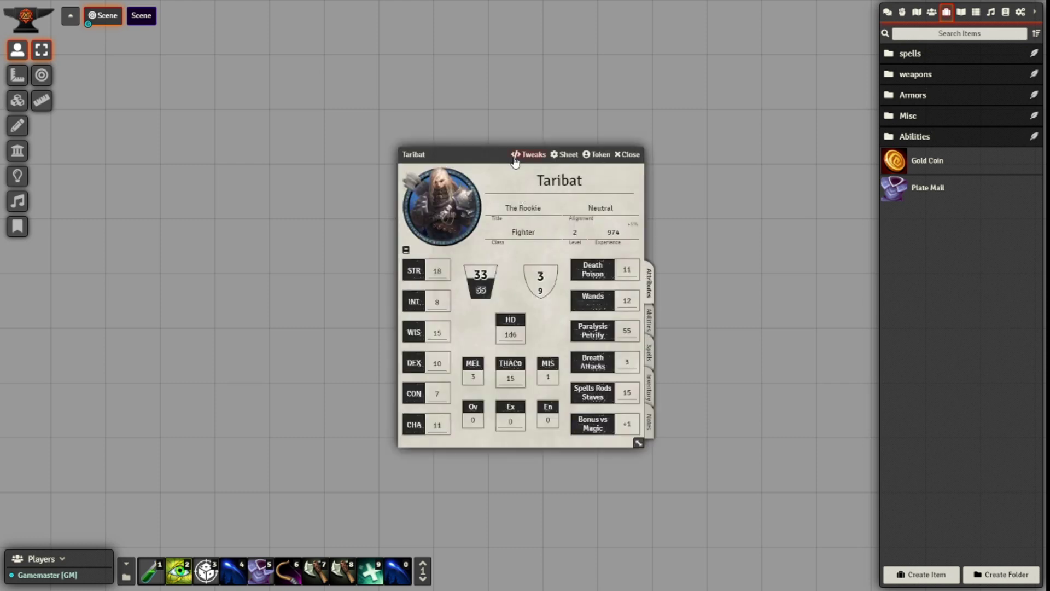
click(525, 156)
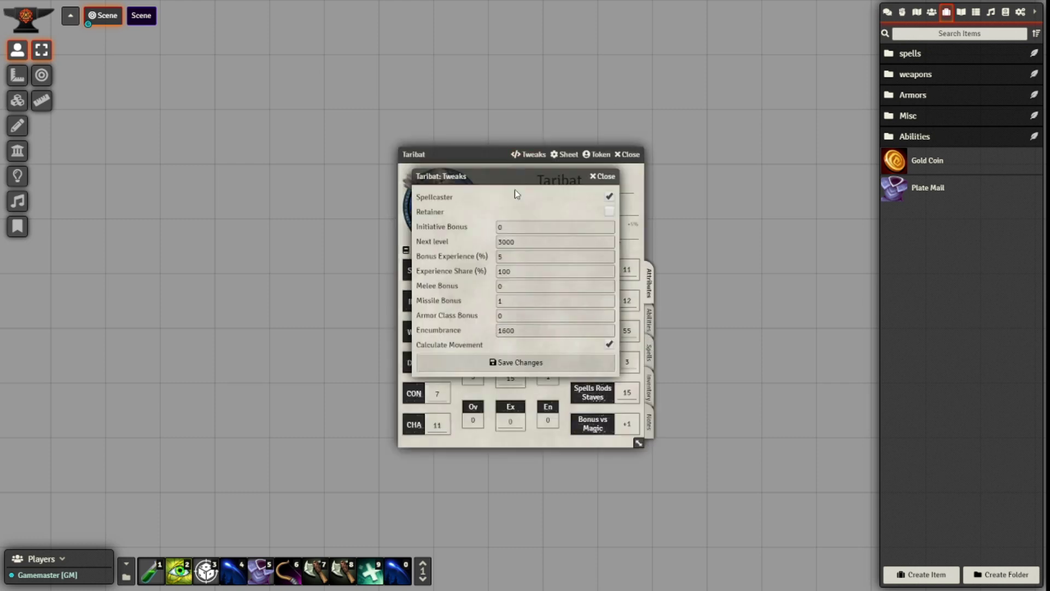
click(554, 366)
click(529, 154)
click(580, 363)
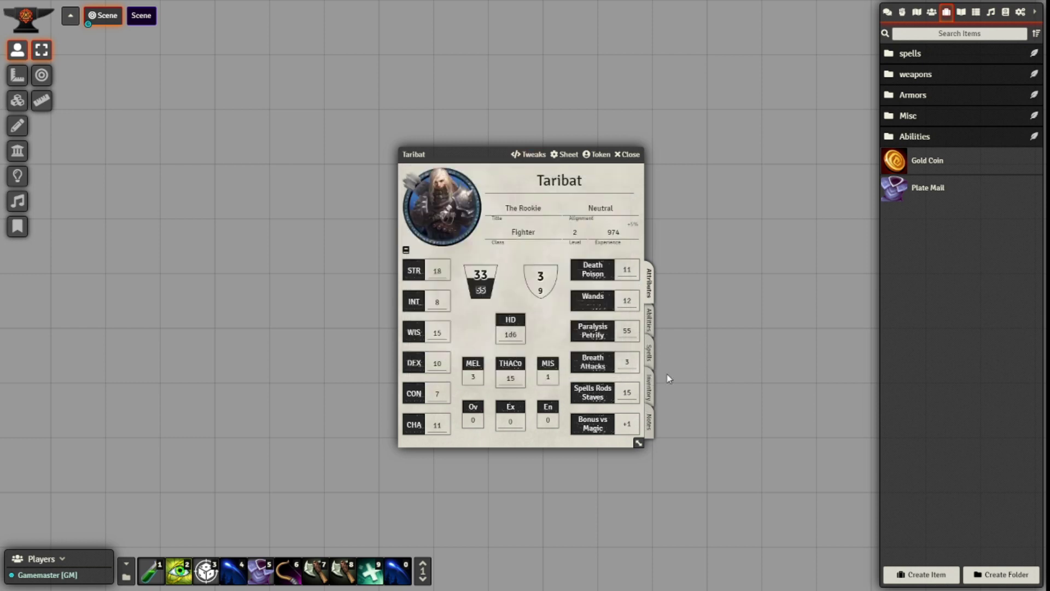
Step: Reset Taribat's spell slots and cast Cure Light wounds, rolling 1d6+1 for 5
click(649, 353)
drag(460, 154, 294, 109)
click(884, 13)
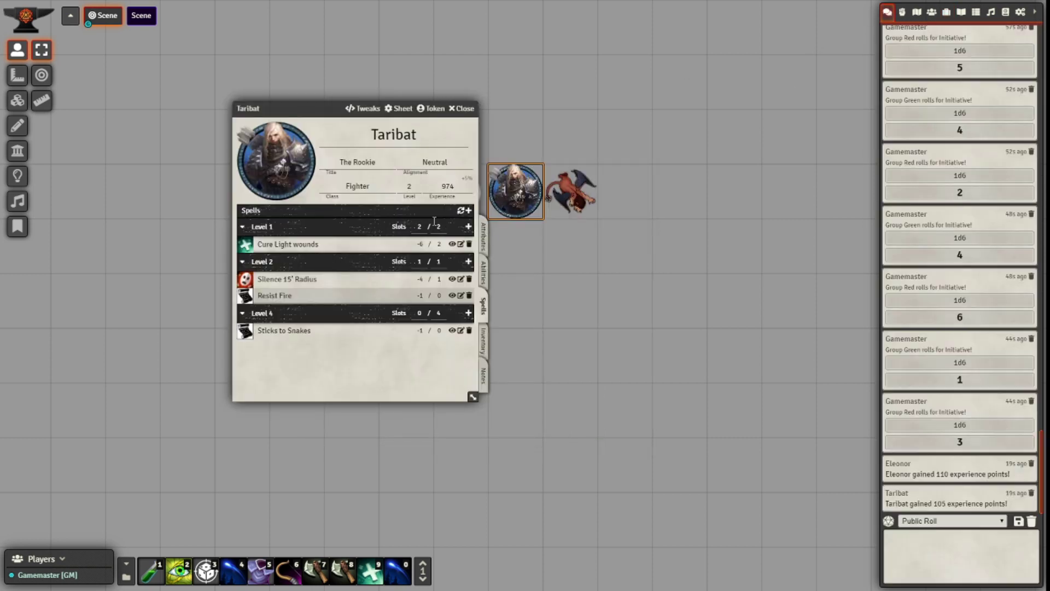
click(461, 210)
click(244, 243)
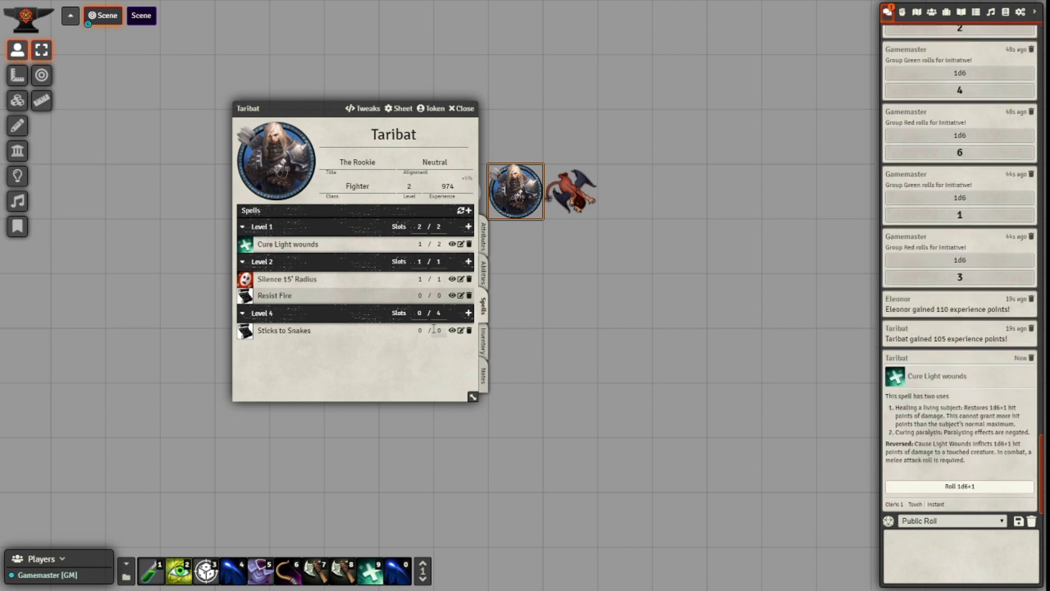
click(995, 486)
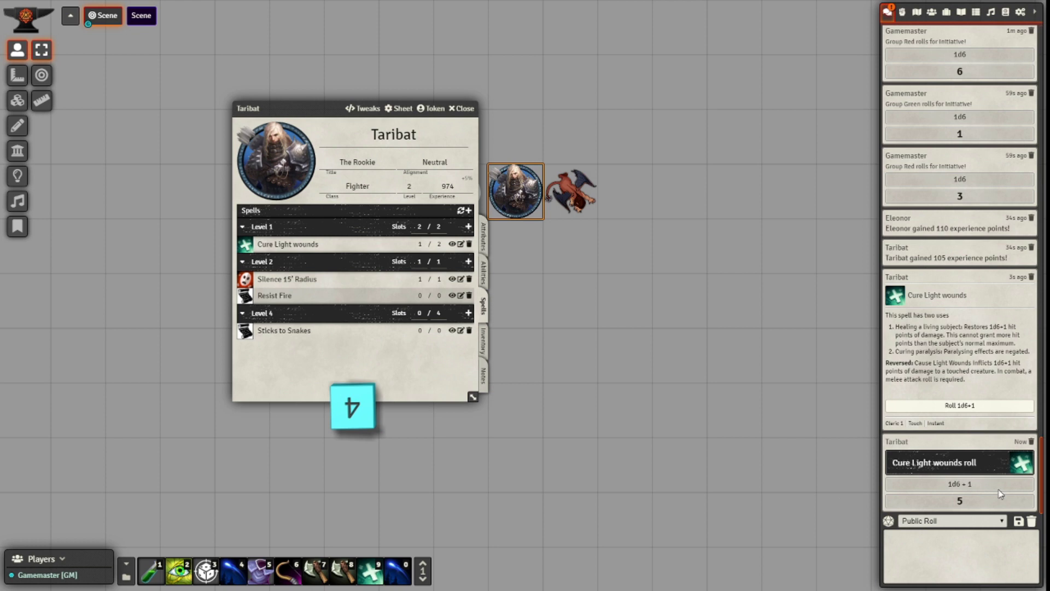
Step: Close Taribat's sheet, delete Eleonor's token, and move Taribat and the Manticore apart
click(461, 109)
click(455, 188)
key(Delete)
drag(495, 196, 276, 249)
click(571, 198)
drag(571, 198, 492, 248)
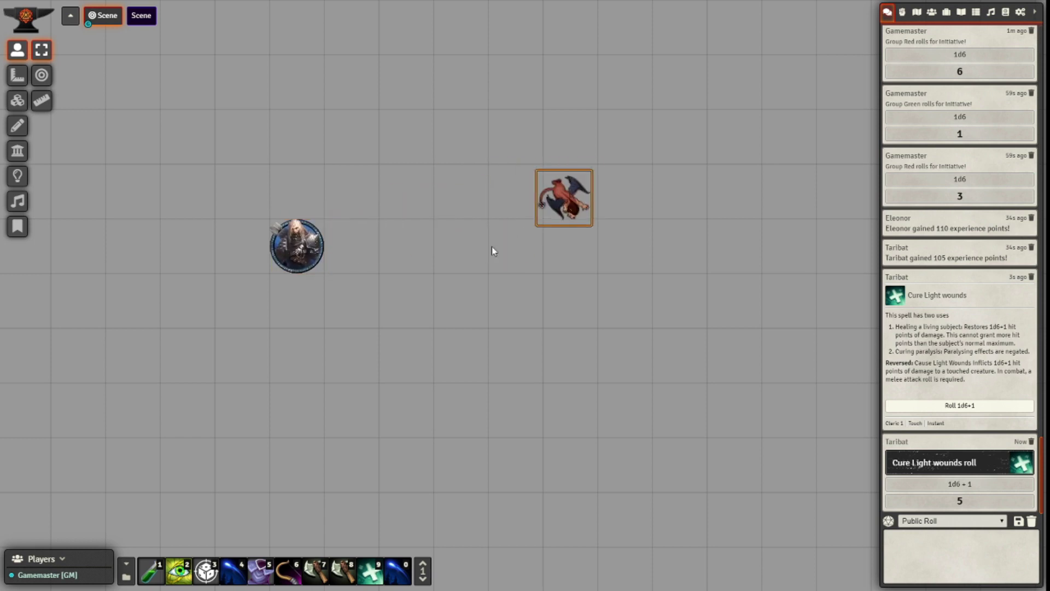
Step: Remove Eleonor from the combat encounter
right_click(274, 249)
right_click(528, 252)
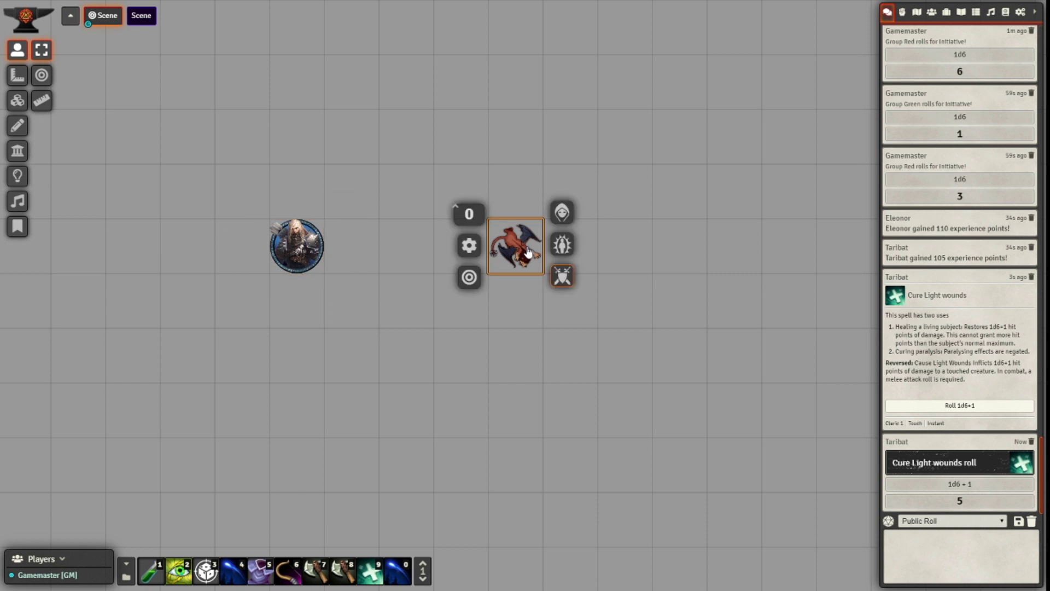
click(902, 12)
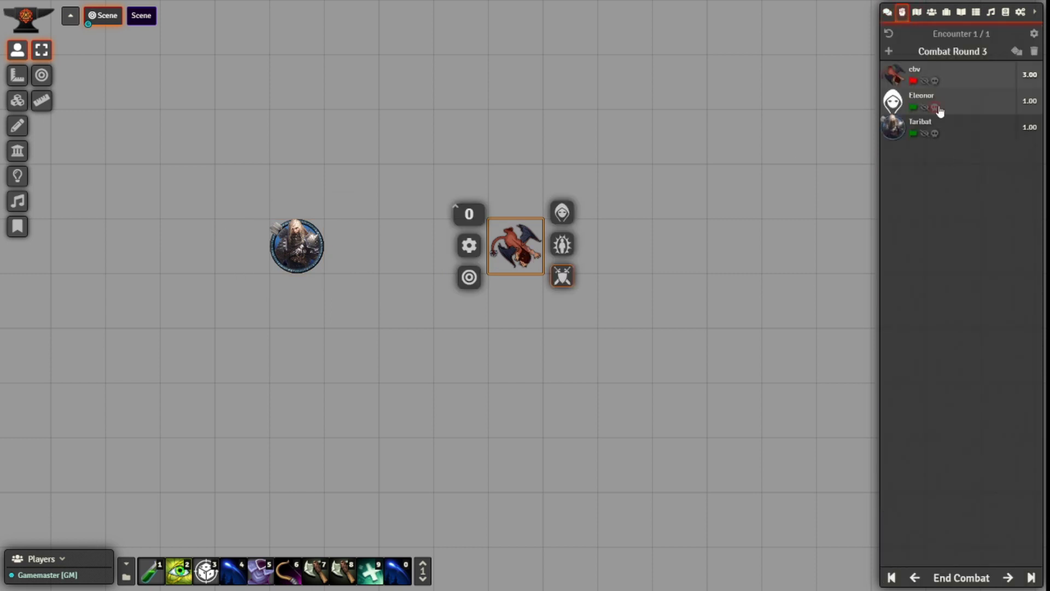
right_click(960, 102)
click(908, 159)
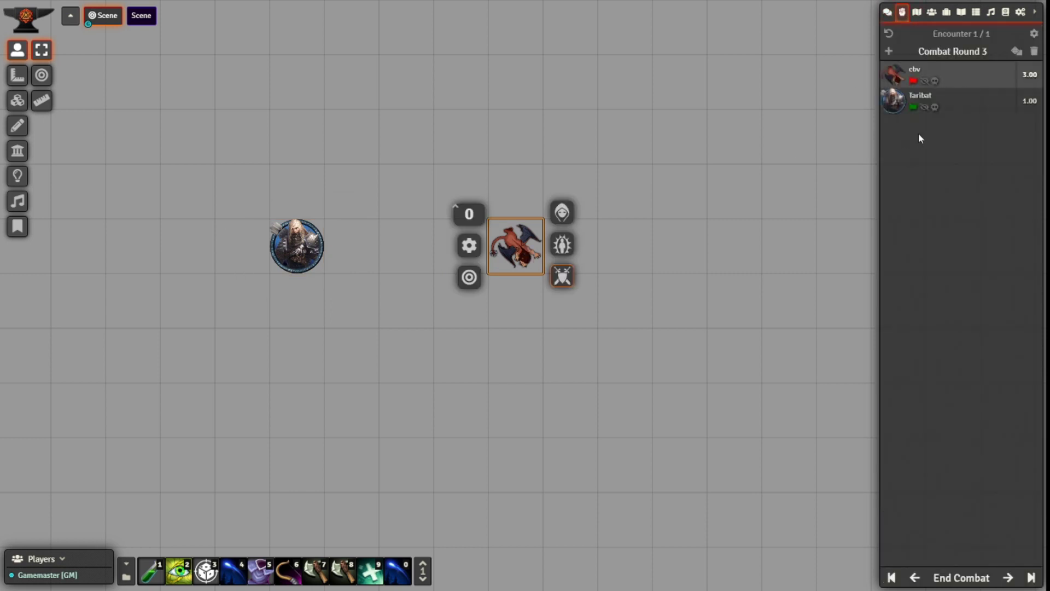
Step: Reset the Manticore's Bite uses and roll a Claw attack of 25, hitting AC -3 for 6
click(961, 83)
double_click(537, 322)
drag(481, 145, 687, 44)
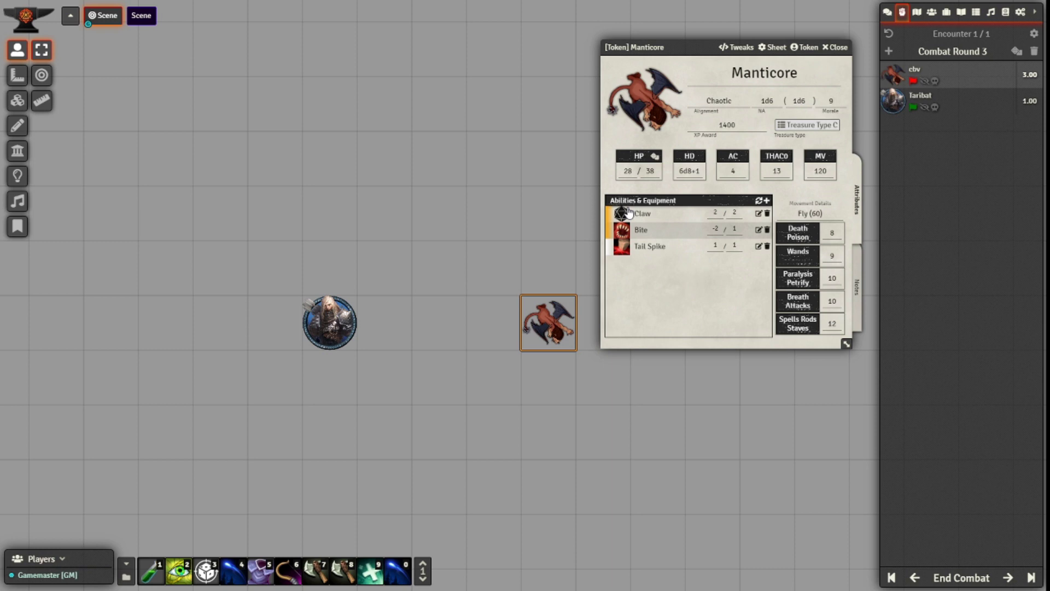
click(760, 200)
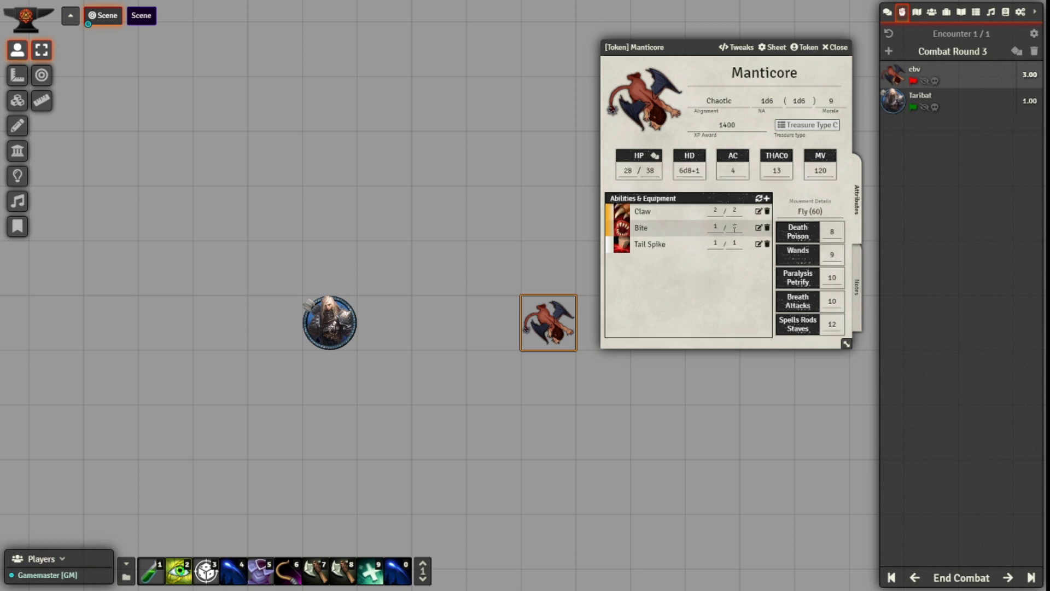
click(621, 213)
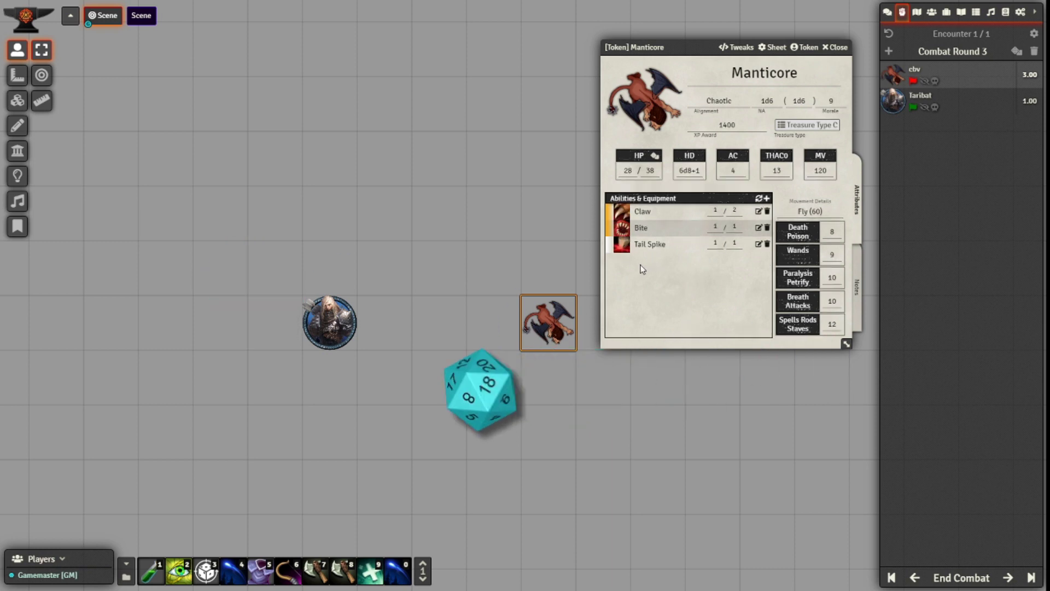
click(887, 12)
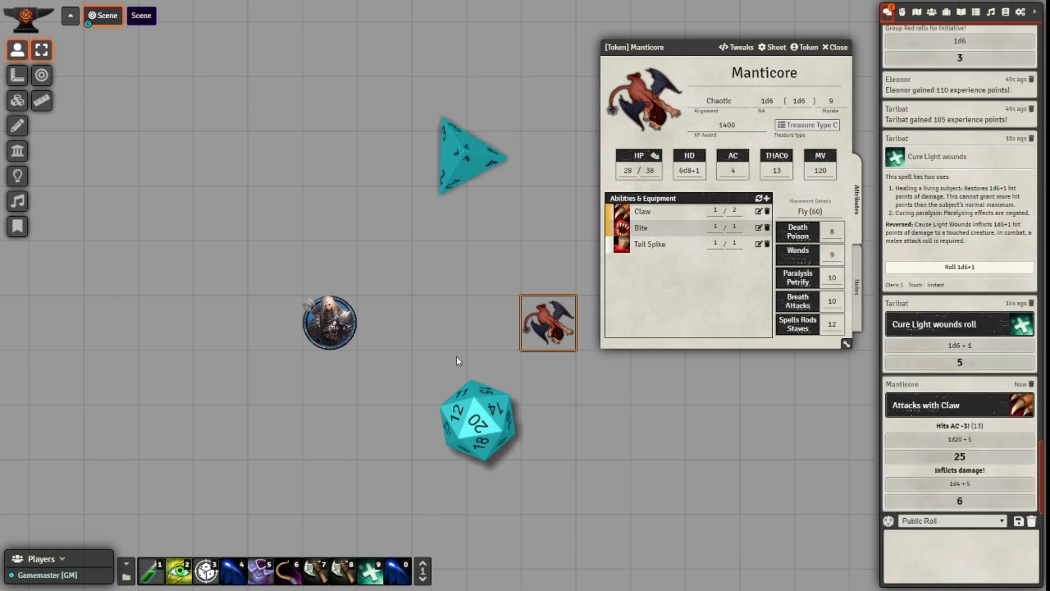
Step: Pop the combat tracker out to the left of the map and open Taribat's character sheet
click(329, 323)
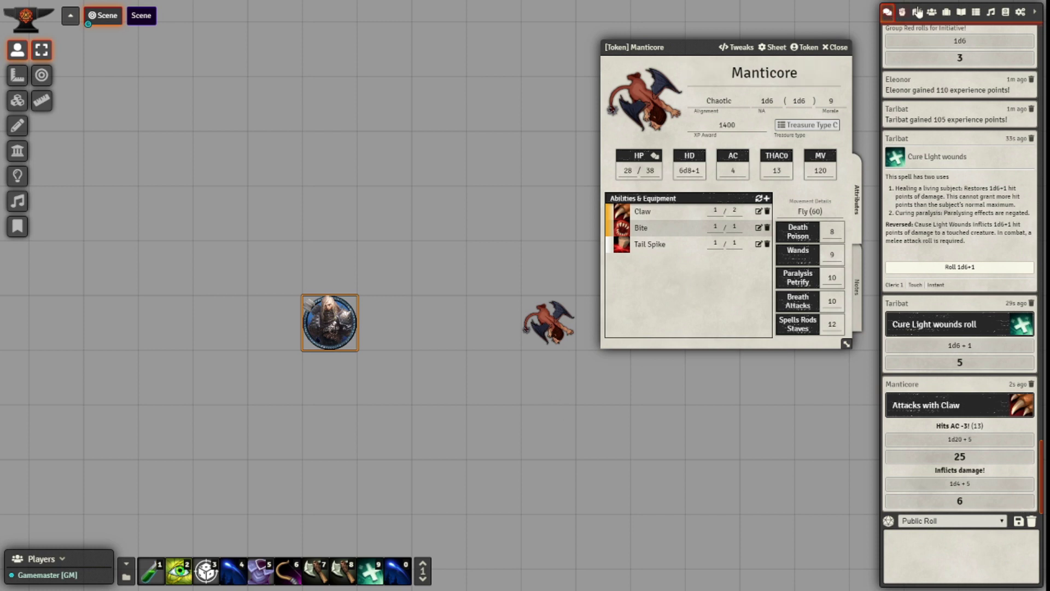
right_click(903, 12)
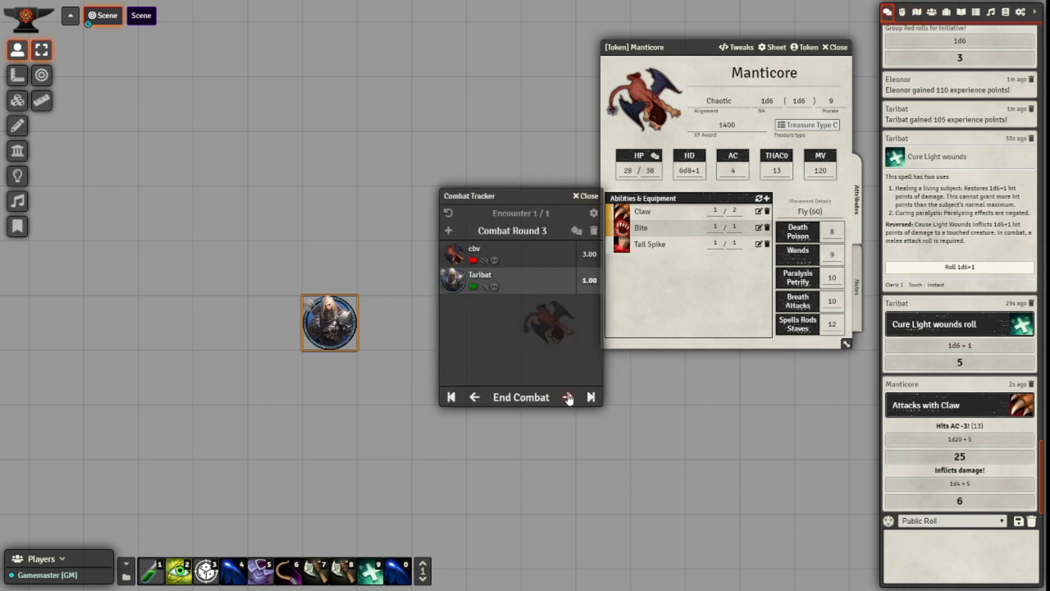
drag(485, 192, 98, 240)
double_click(343, 343)
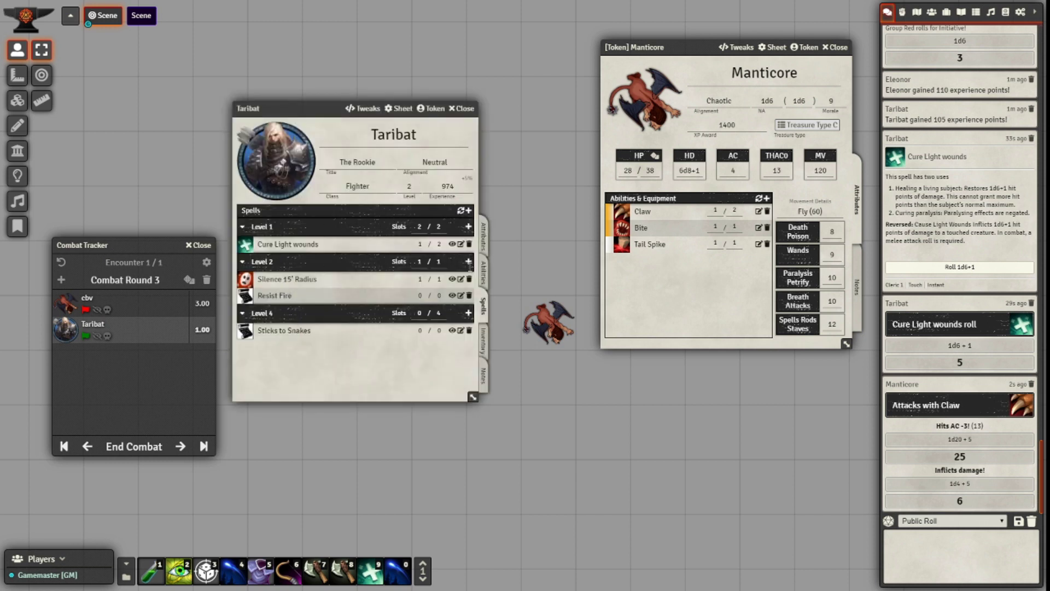
Step: Have Taribat cast Cure Light wounds and roll its 1d6+1 healing
click(484, 342)
click(483, 308)
click(245, 249)
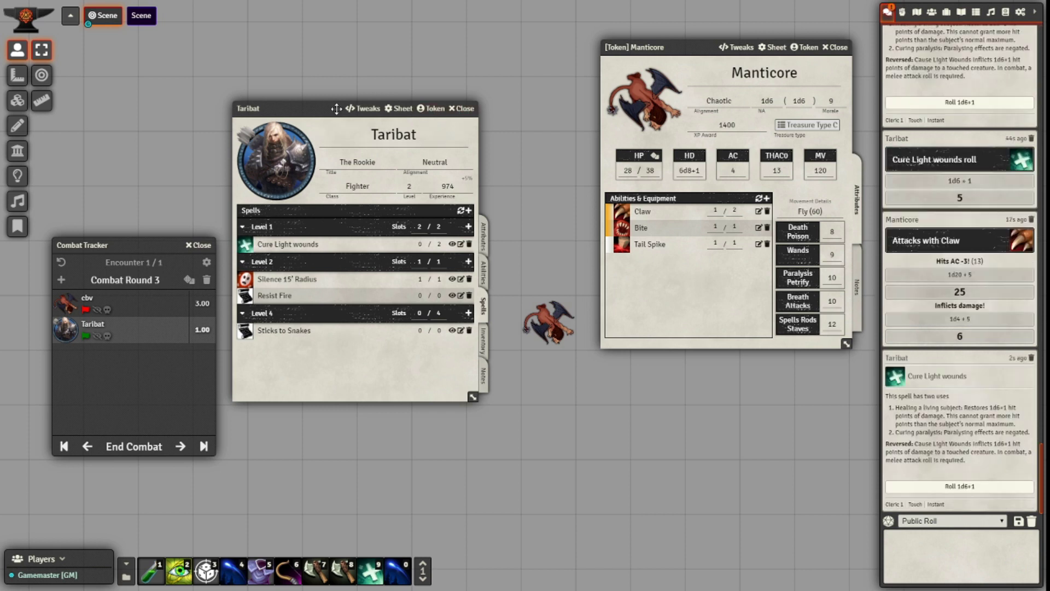
double_click(336, 109)
click(980, 484)
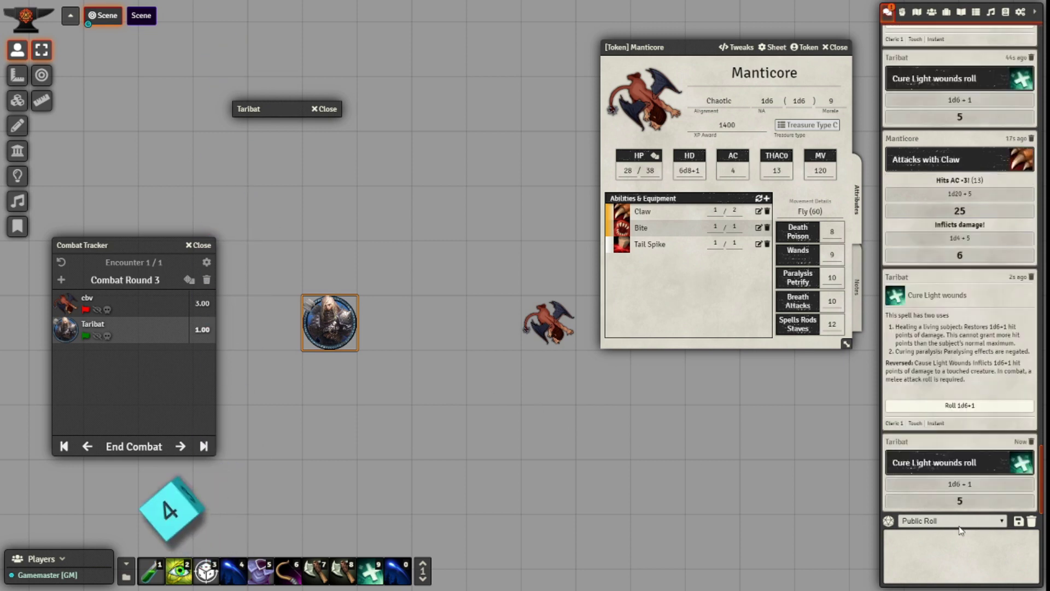
right_click(989, 491)
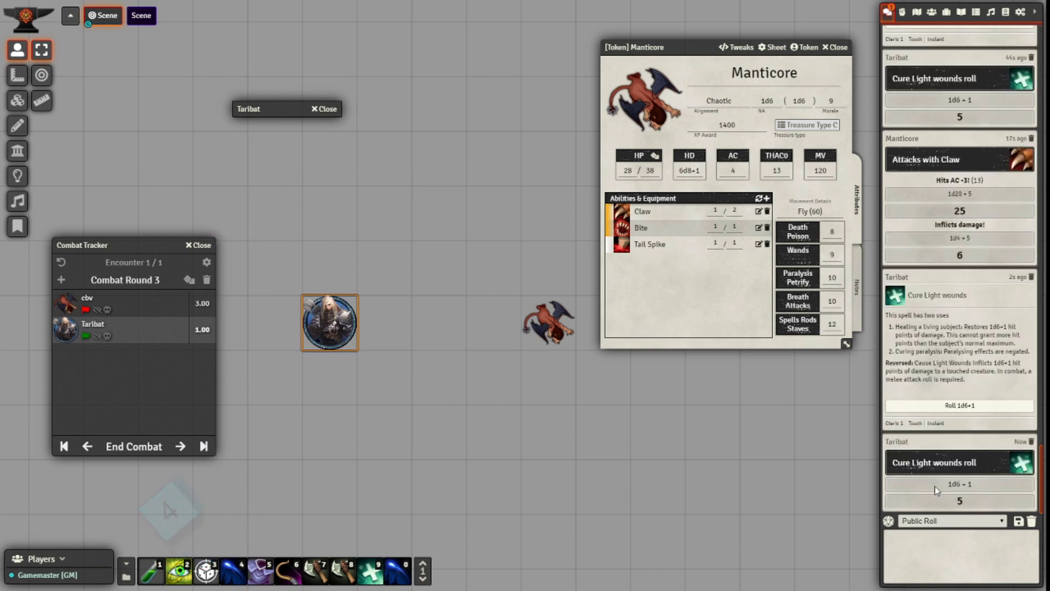
double_click(264, 109)
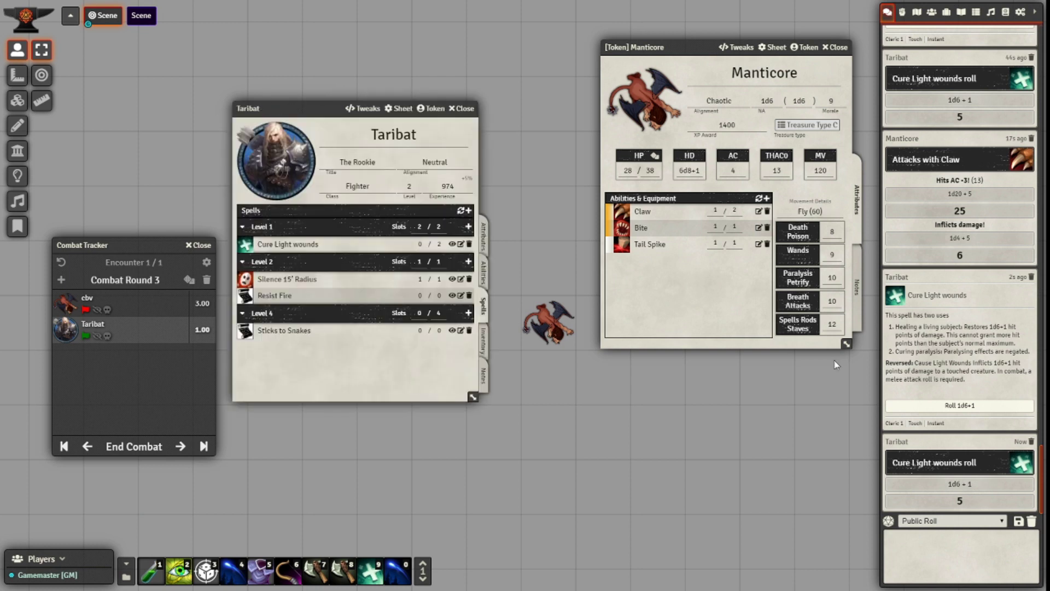
Step: Advance combat to round 4 and roll the Manticore's Tail Spike, scoring 15 for 4 damage
click(184, 451)
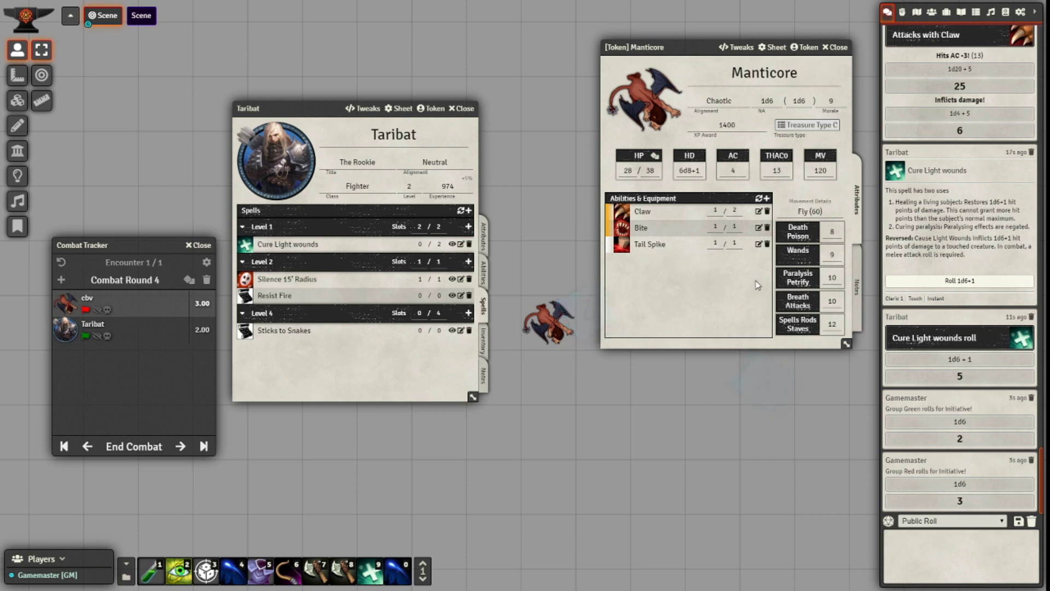
click(621, 246)
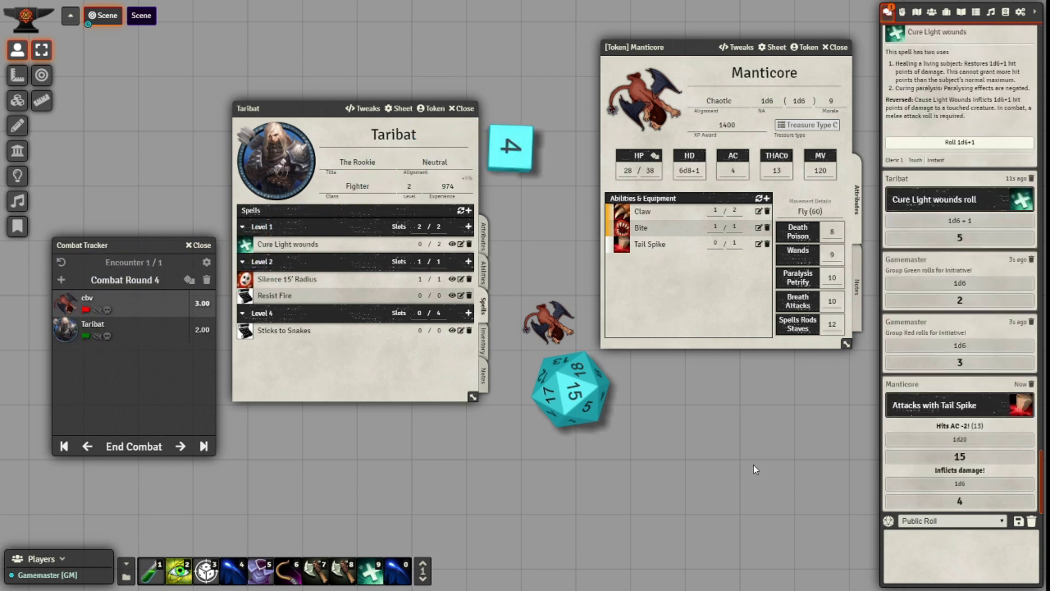
mouse_move(1021, 501)
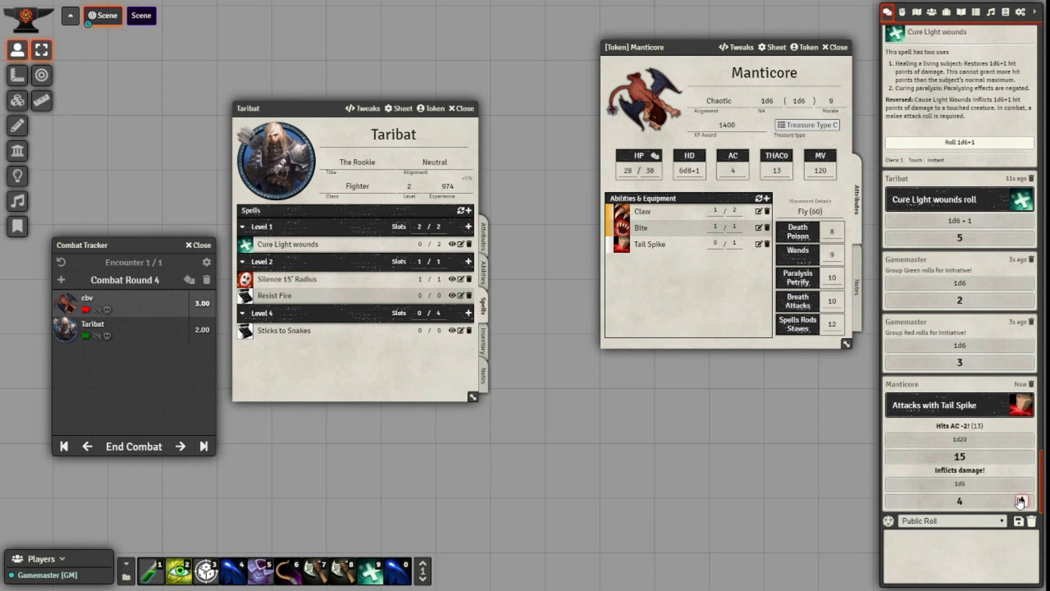
click(484, 235)
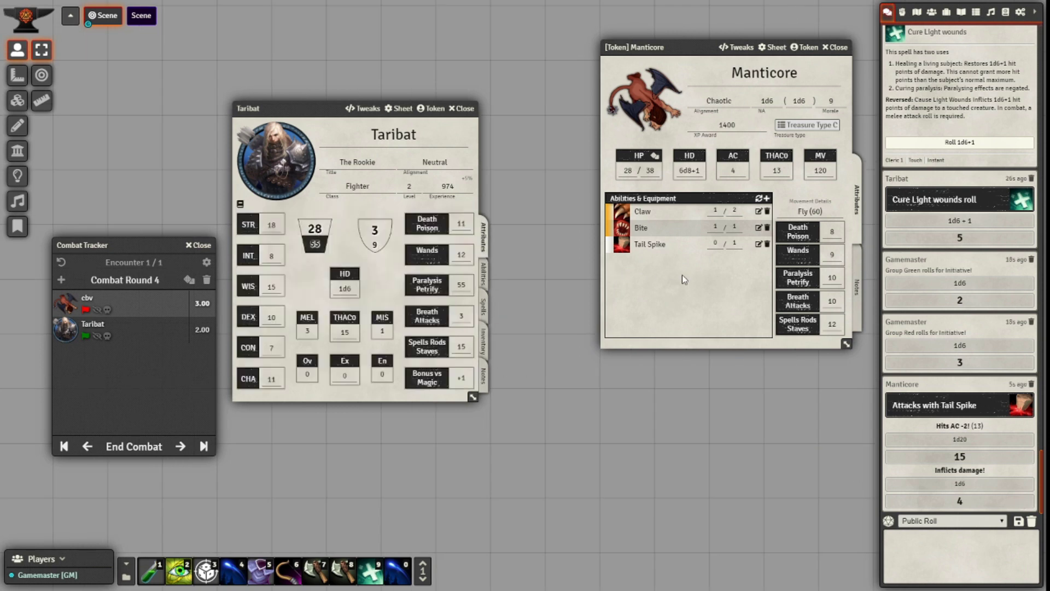
Step: On Taribat's turn, apply a 17-damage Hand Axe melee hit (Manticore to 11/38 HP), then begin round 5
click(180, 446)
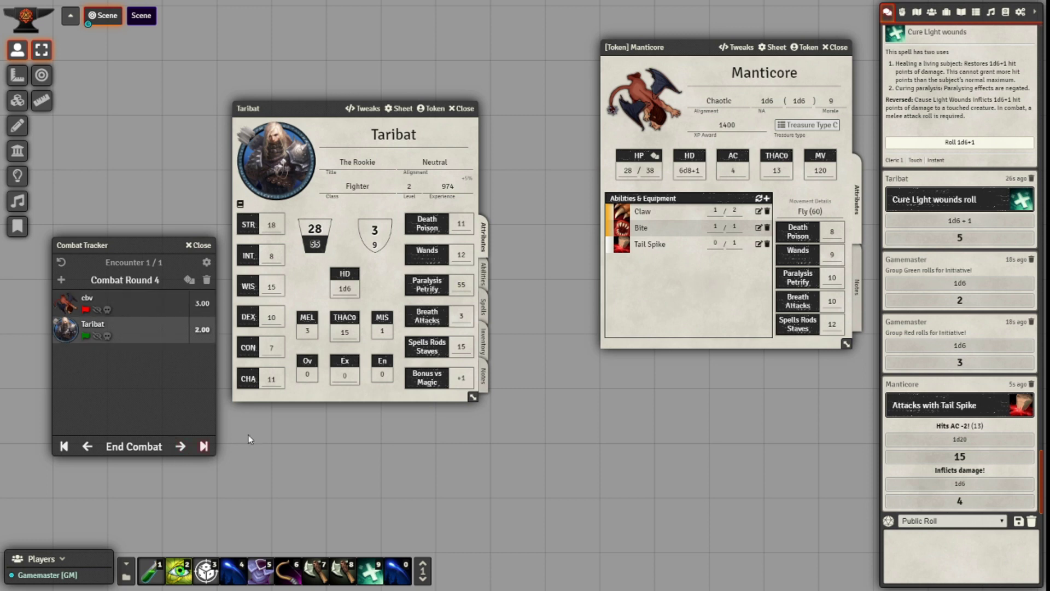
click(483, 343)
click(250, 232)
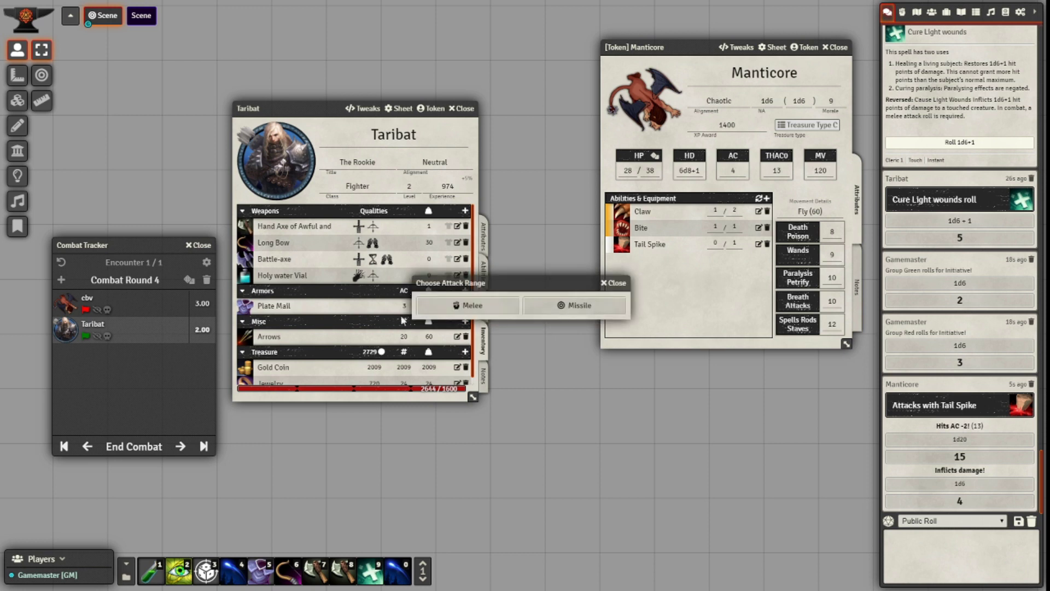
click(507, 306)
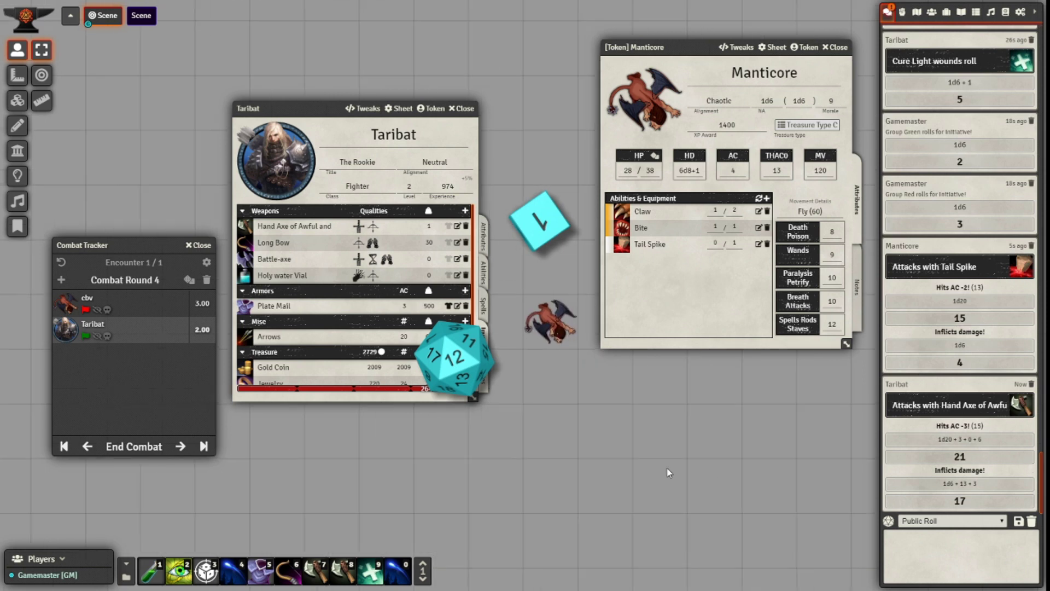
click(1023, 500)
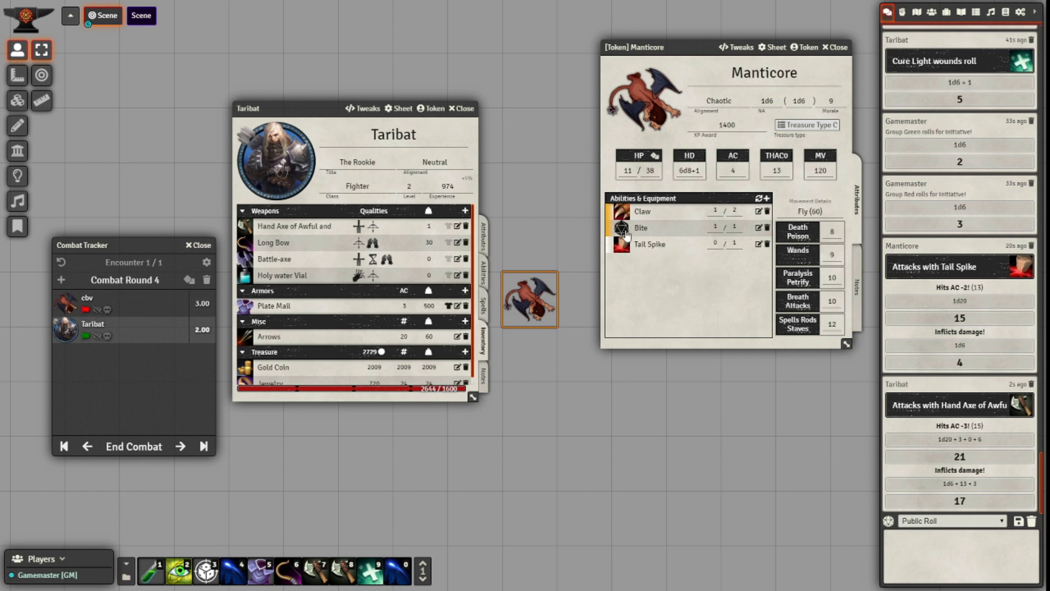
click(181, 448)
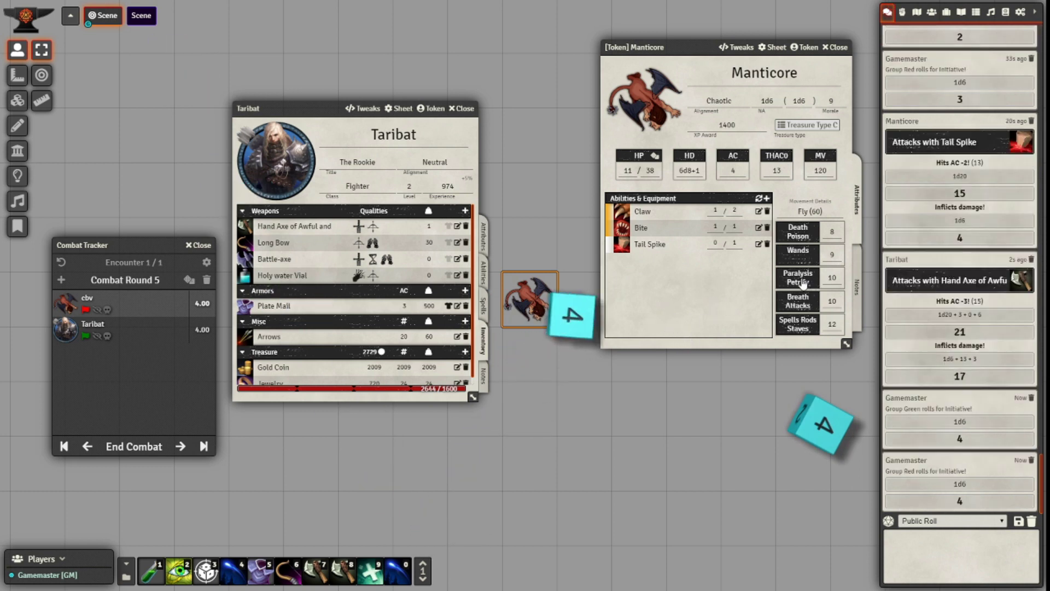
Step: Roll the Manticore's two Bite attacks, then Taribat's successful Death Poison saving throw
click(623, 234)
click(490, 330)
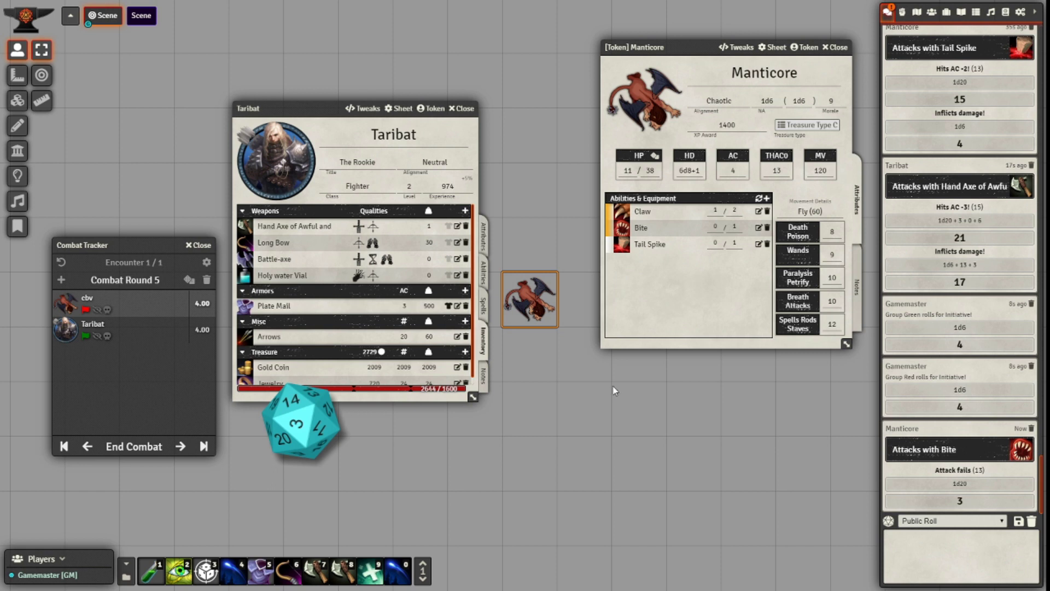
click(622, 229)
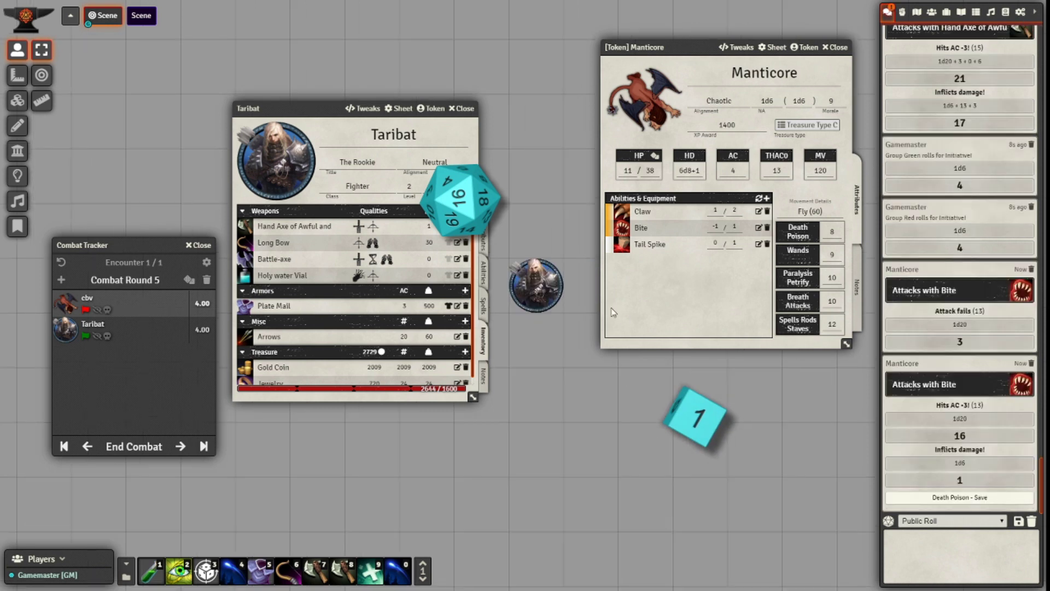
click(951, 498)
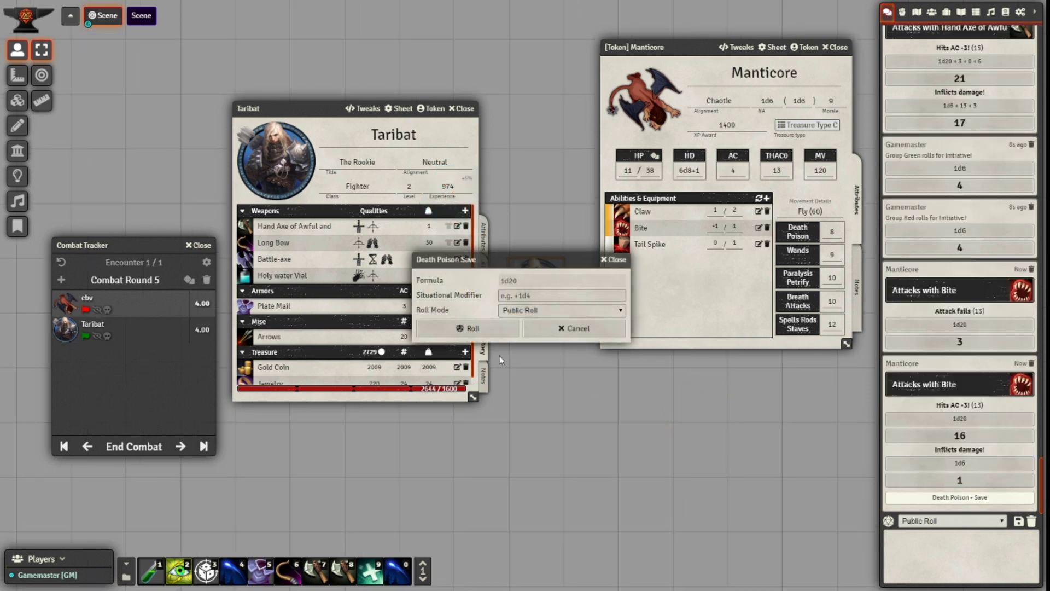
click(484, 331)
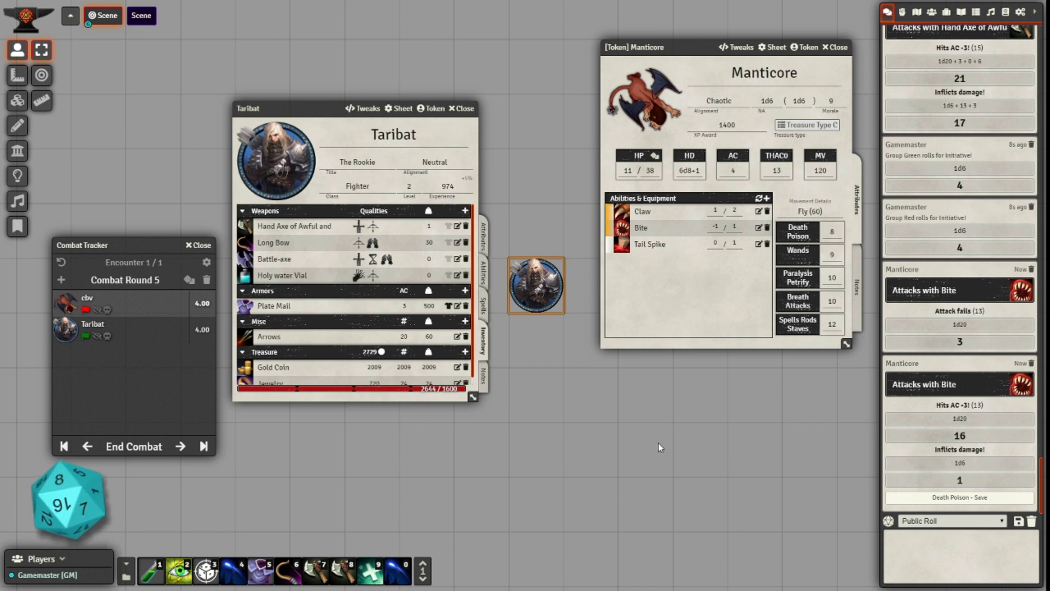
Step: Move Taribat left and apply his 5-damage Battle-axe hit, leaving the Manticore at 6/38 HP; close both sheets
key(Left)
click(180, 446)
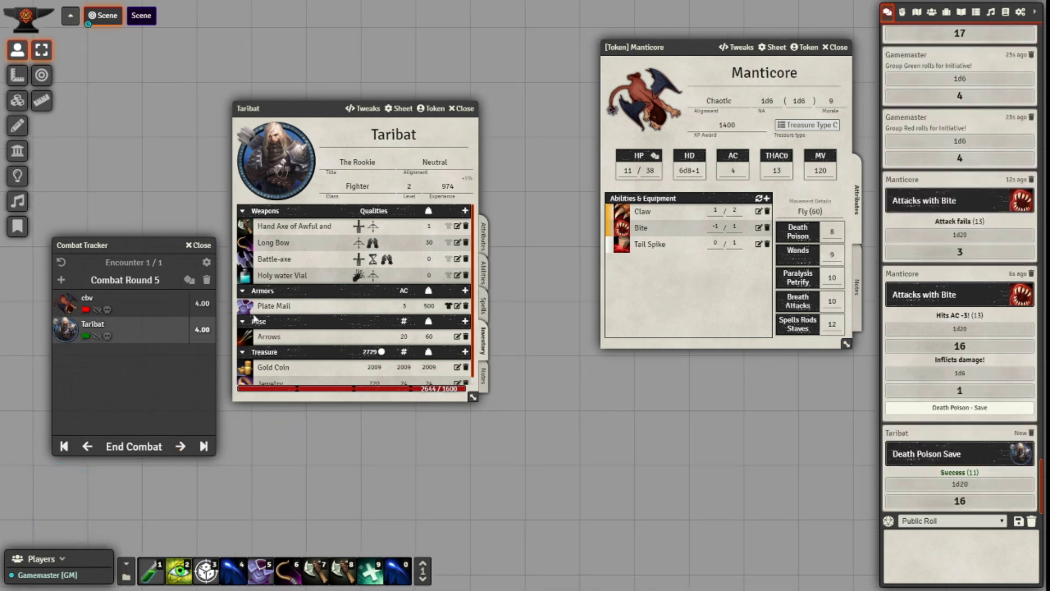
click(245, 259)
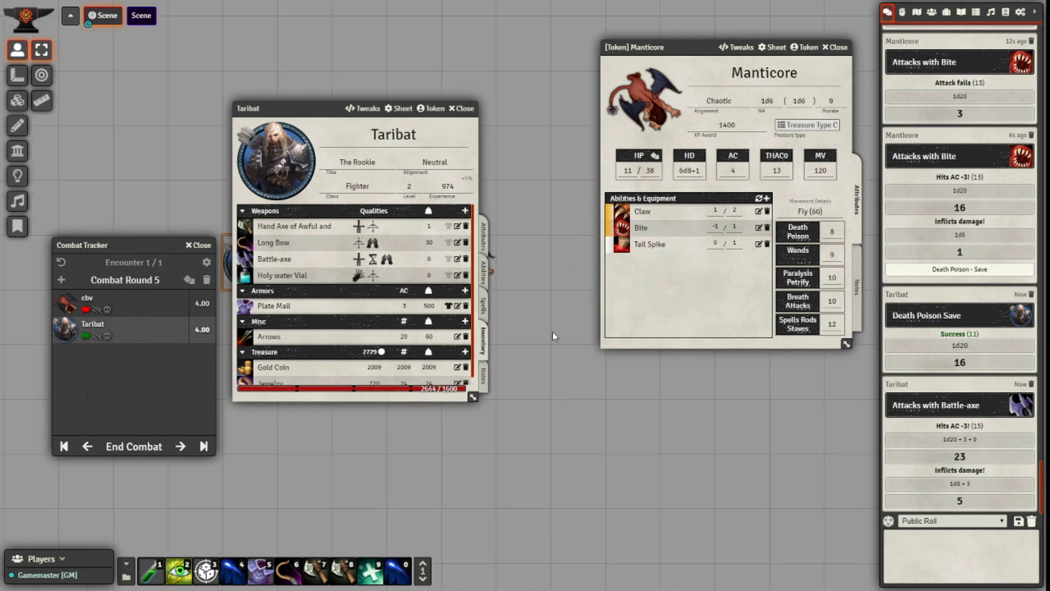
click(544, 296)
click(1018, 501)
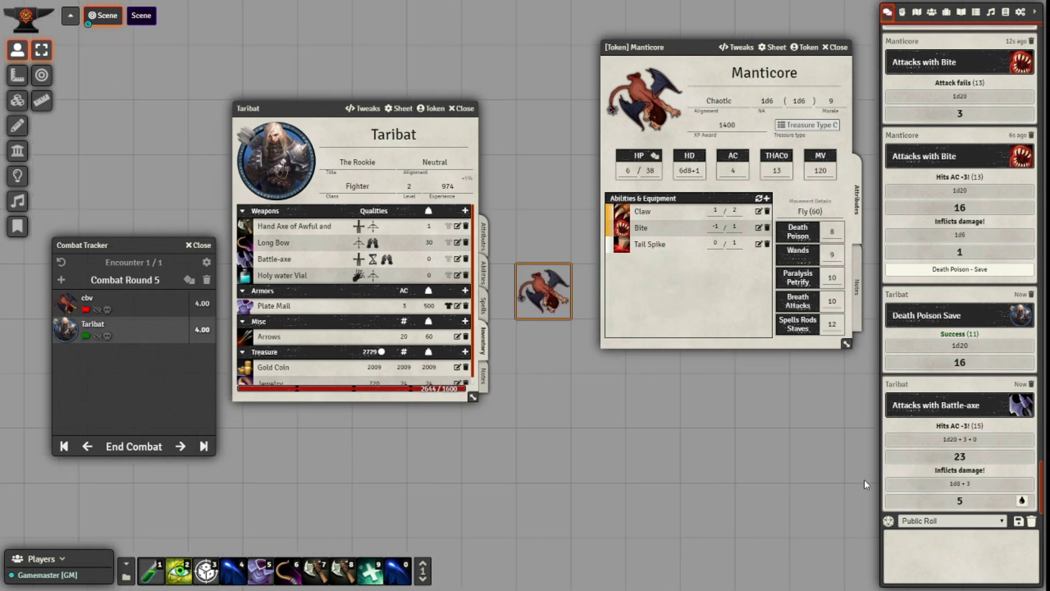
click(463, 108)
click(835, 47)
scroll(526, 219, down, 2)
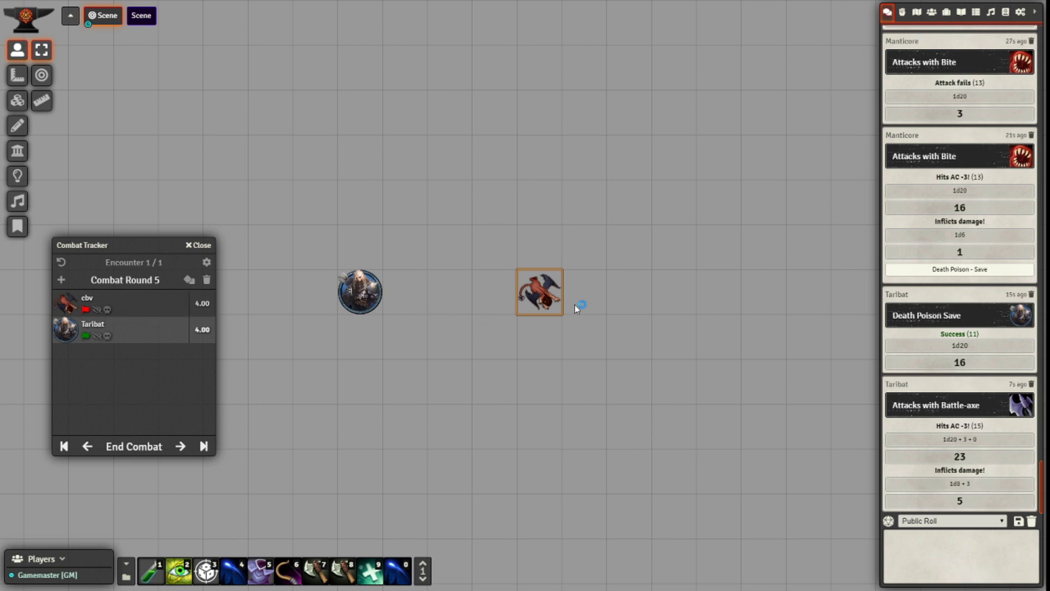
Step: Roll the Manticore's Treasure Type C table to chat, getting 6000 cp, 5000 gp, 16 gems, 3 magic items and Holy water
double_click(548, 304)
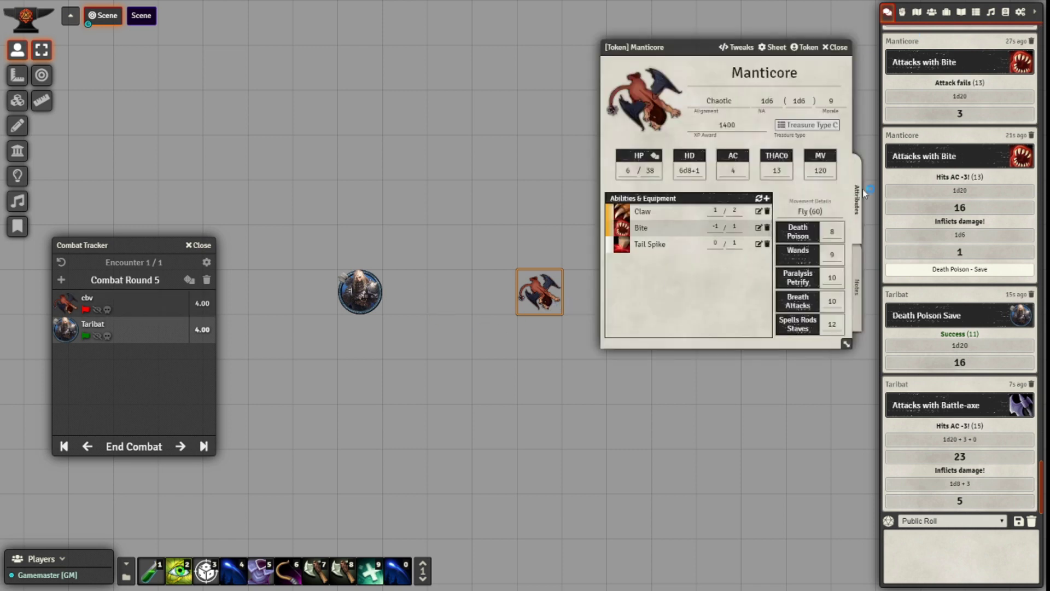
click(823, 126)
drag(488, 117, 223, 97)
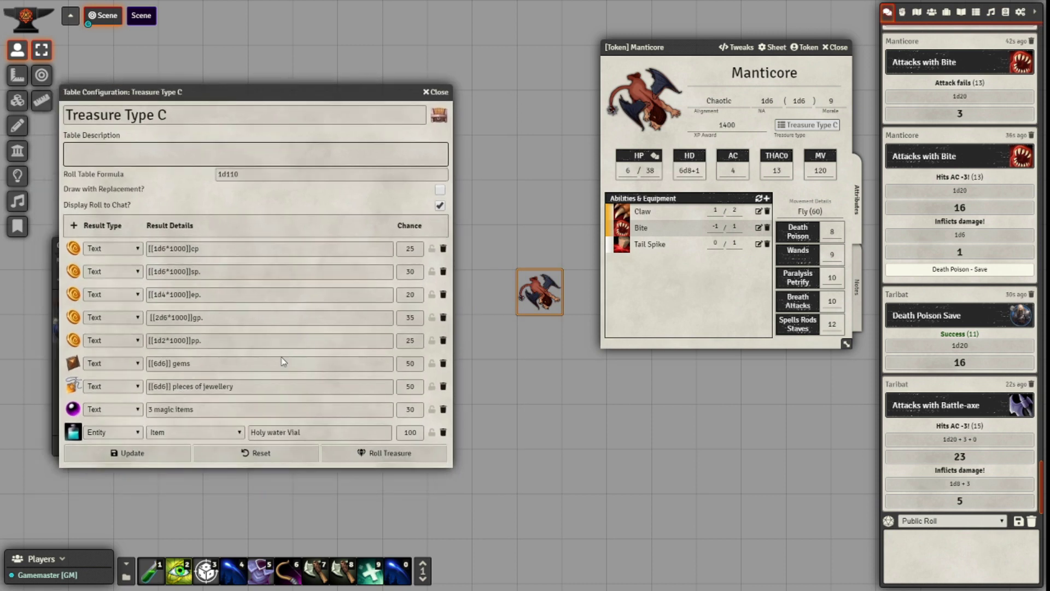
click(377, 454)
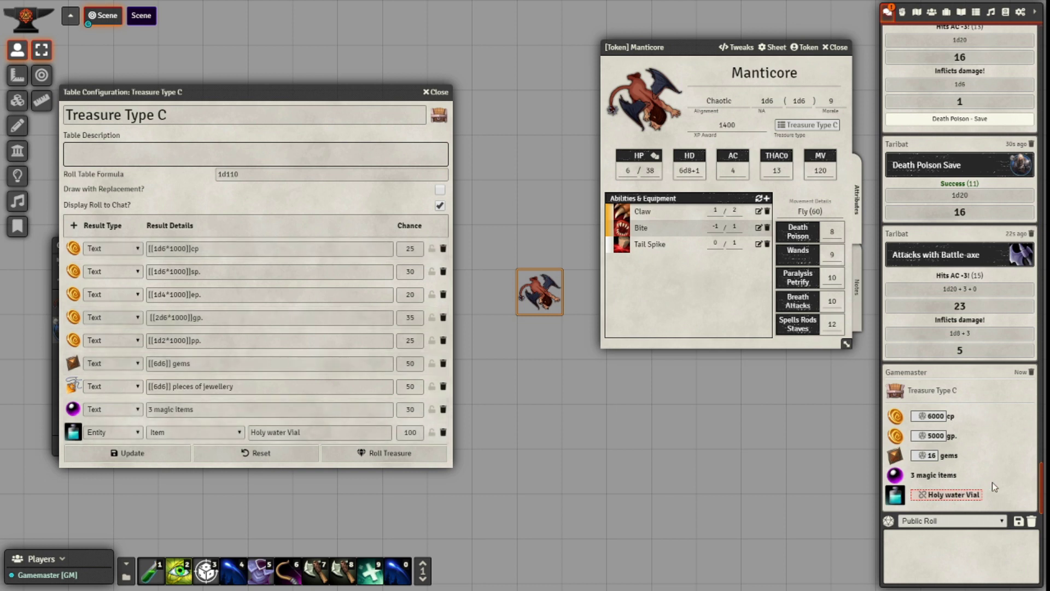
click(436, 91)
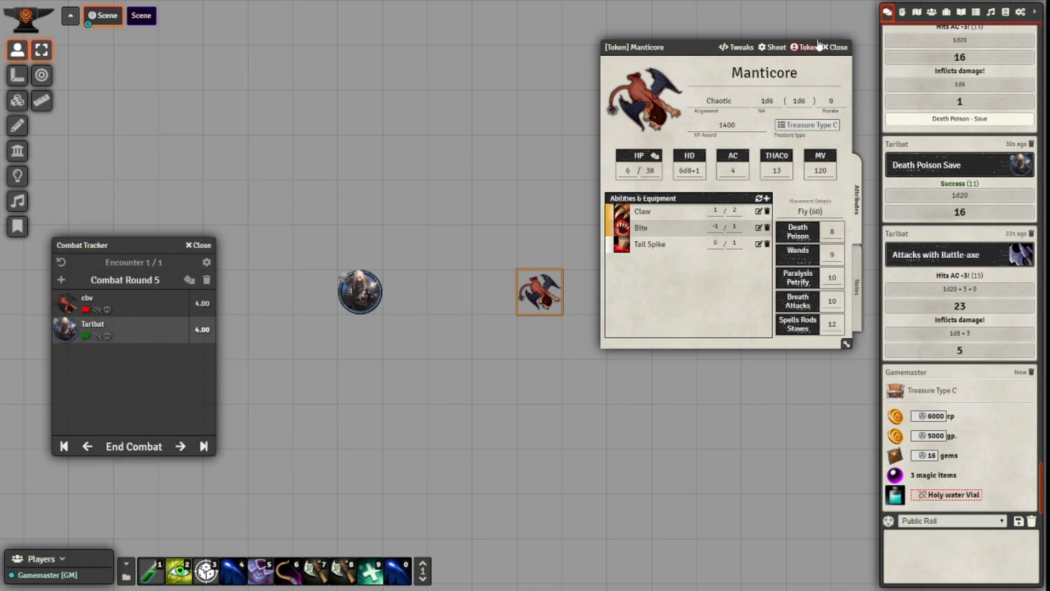
click(837, 48)
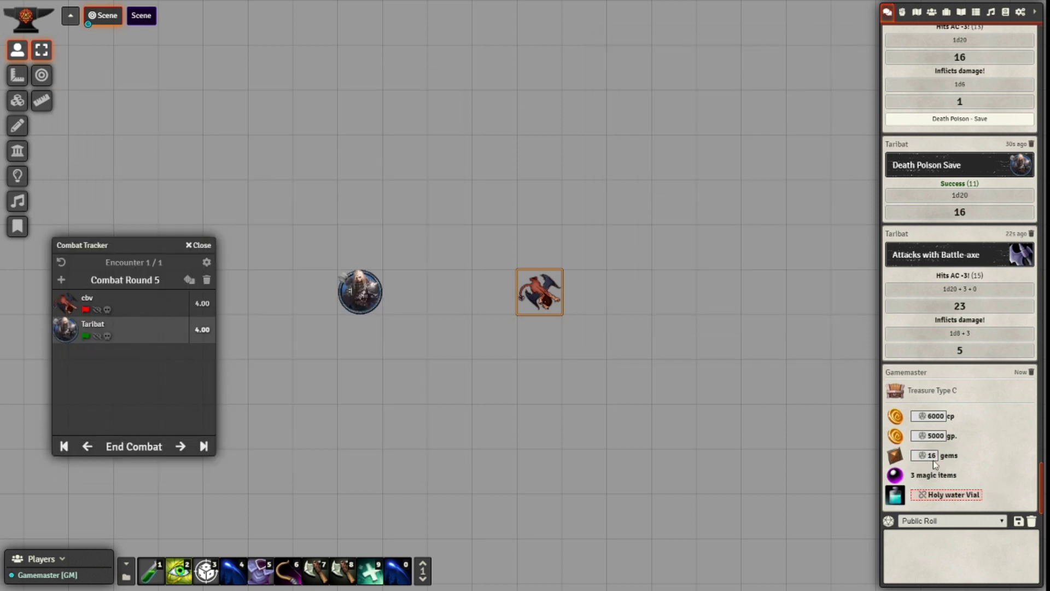